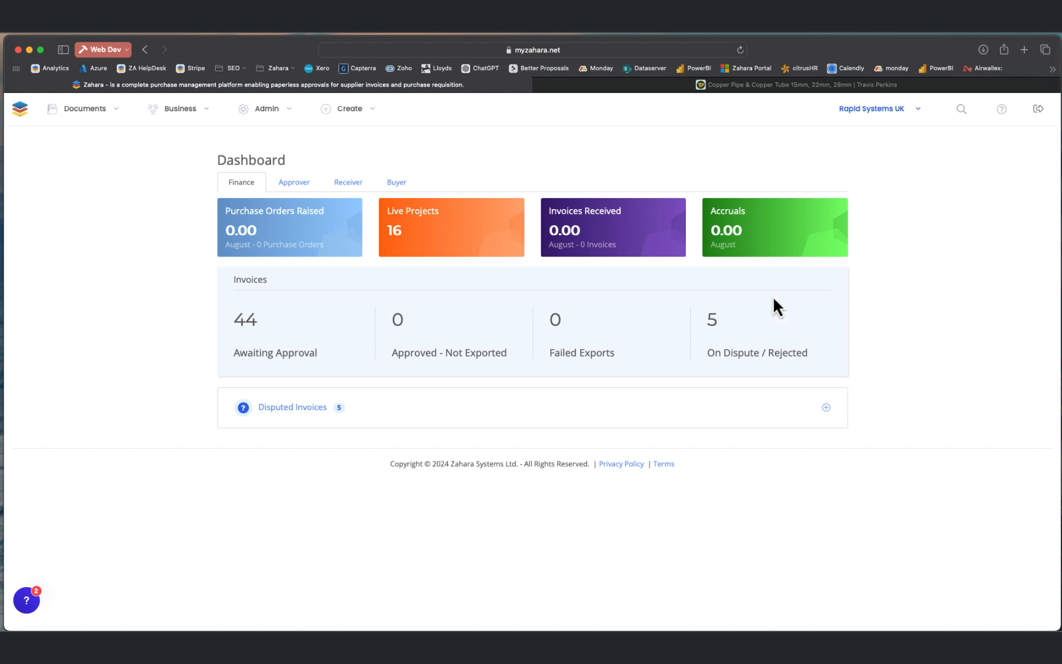
Start a new purchase order and select Travis Perkins as the supplier
click(361, 113)
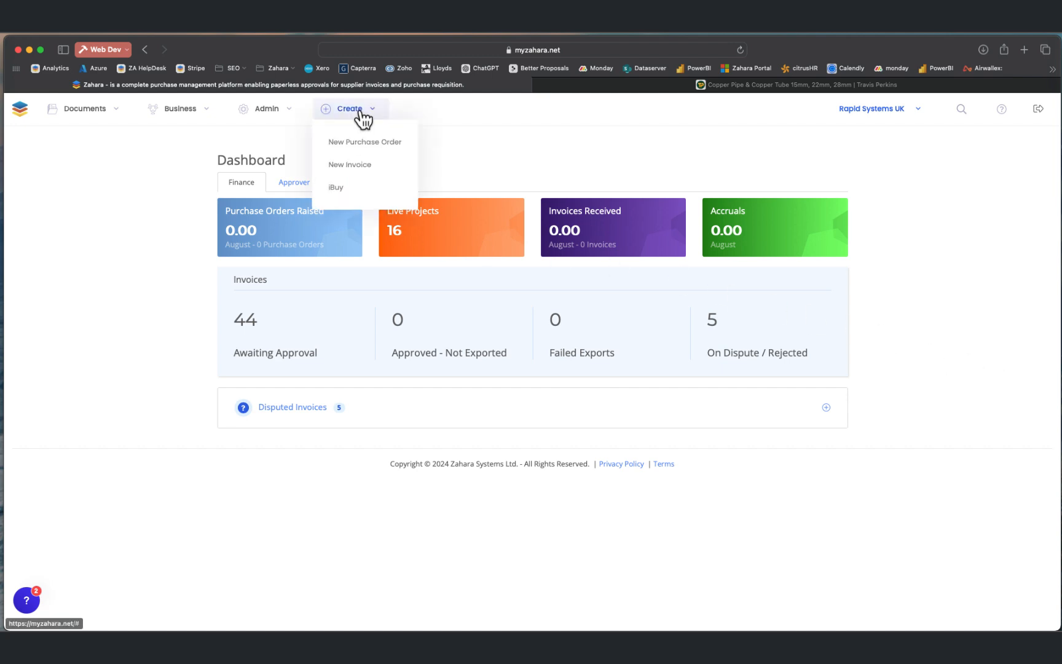
click(362, 144)
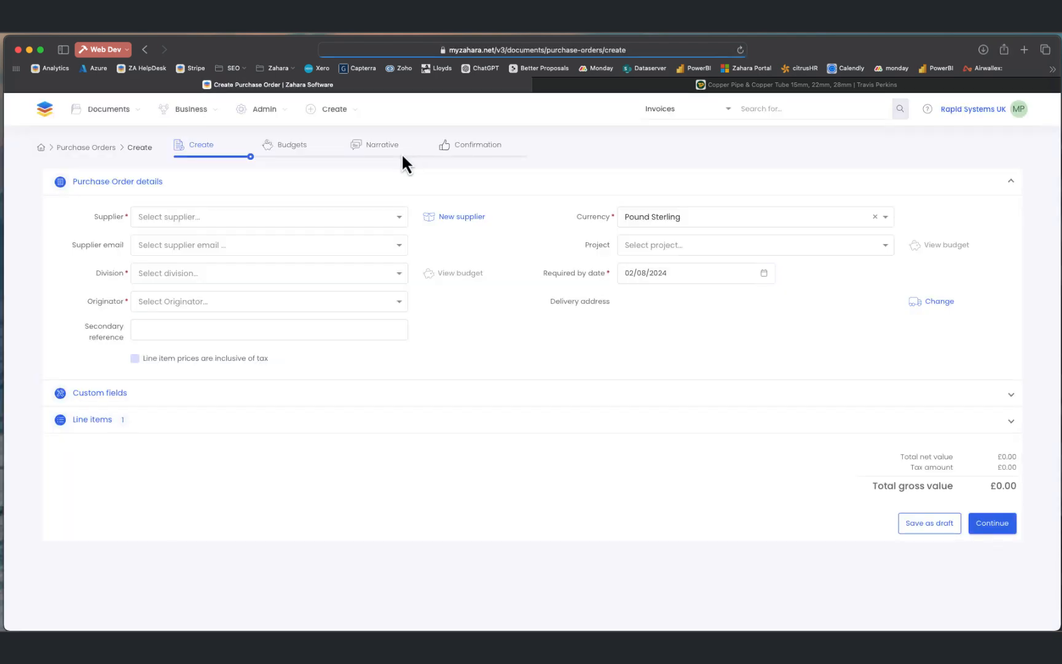
click(207, 222)
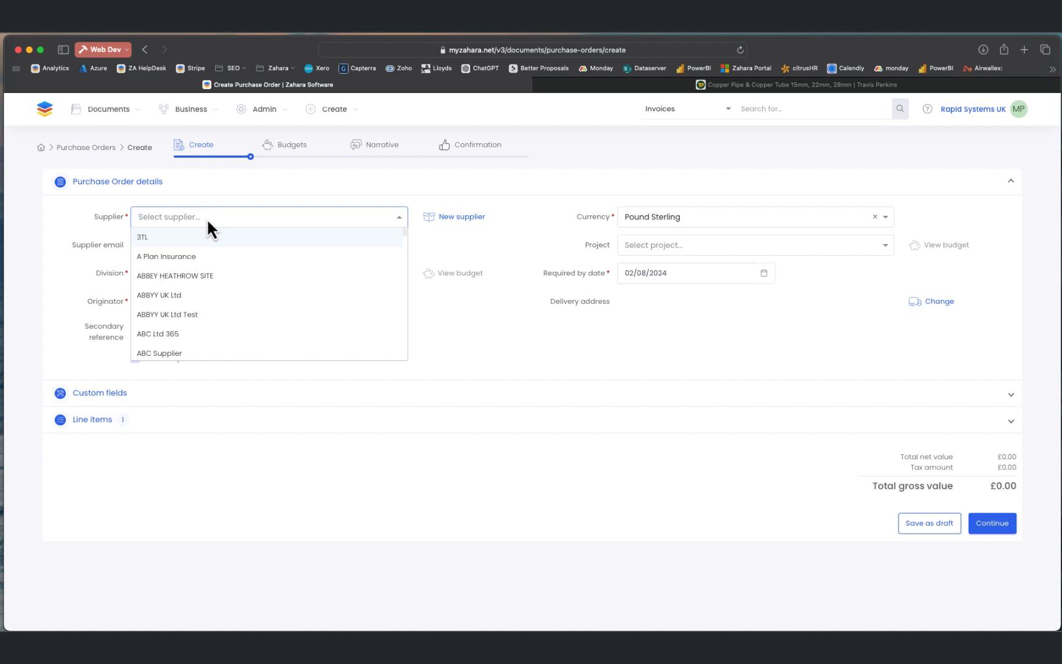
text(travis)
click(191, 236)
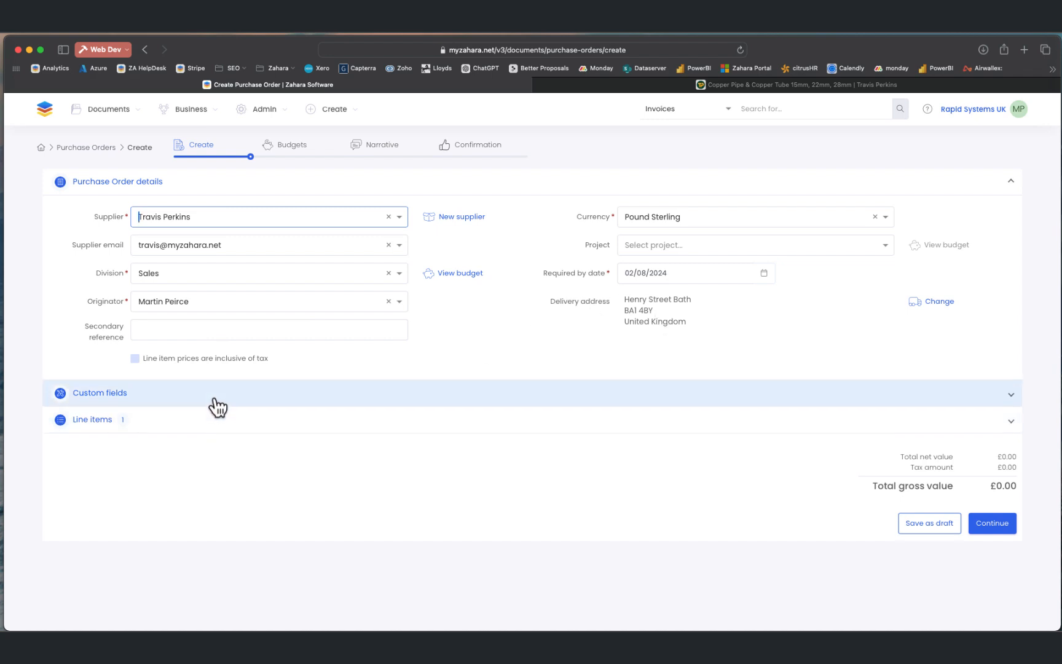
Set the purchase order's Buying Category custom field to Opex
click(233, 397)
click(452, 429)
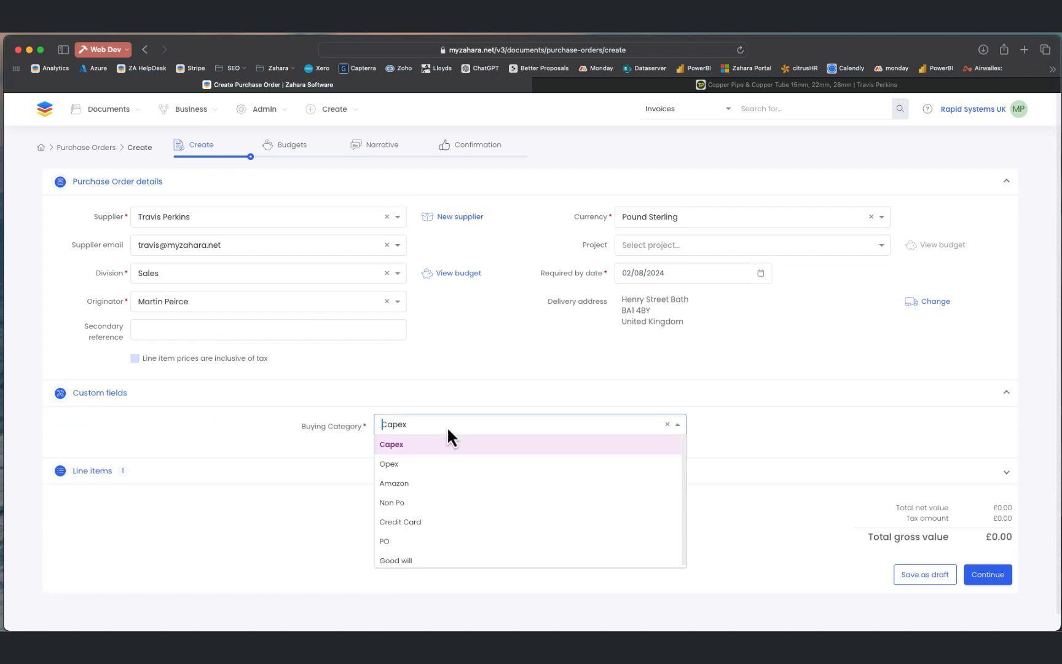
click(396, 464)
click(184, 399)
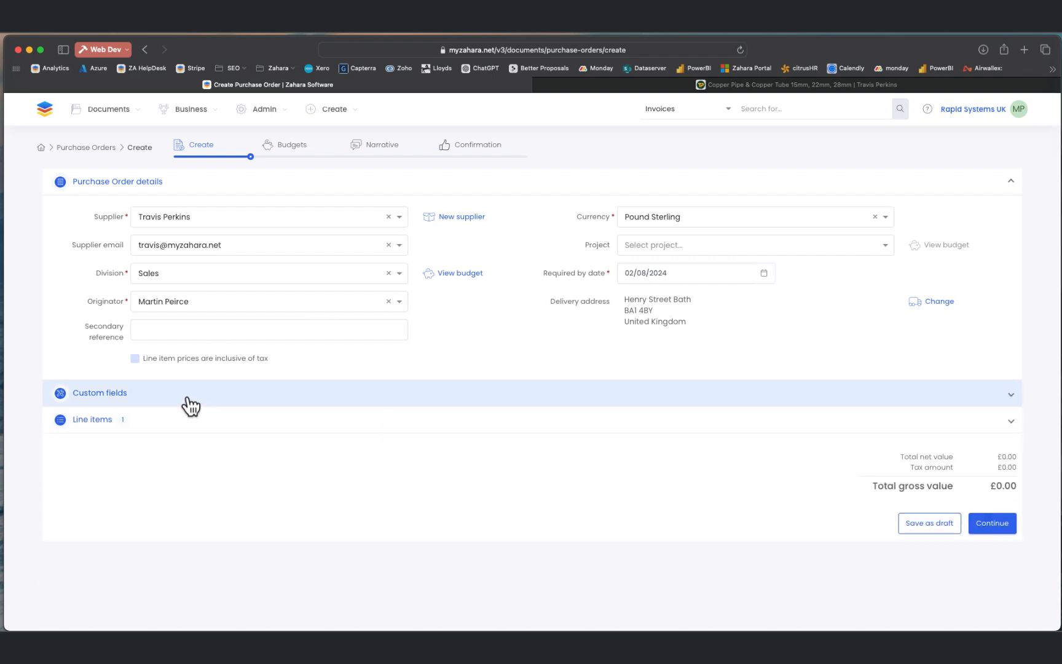
Add the product DeWalt Xr FLEXVOLT 52mm - DCH773Y2-GB 54V to the line items and check its nominal code options
click(183, 429)
scroll(213, 420, down, 3)
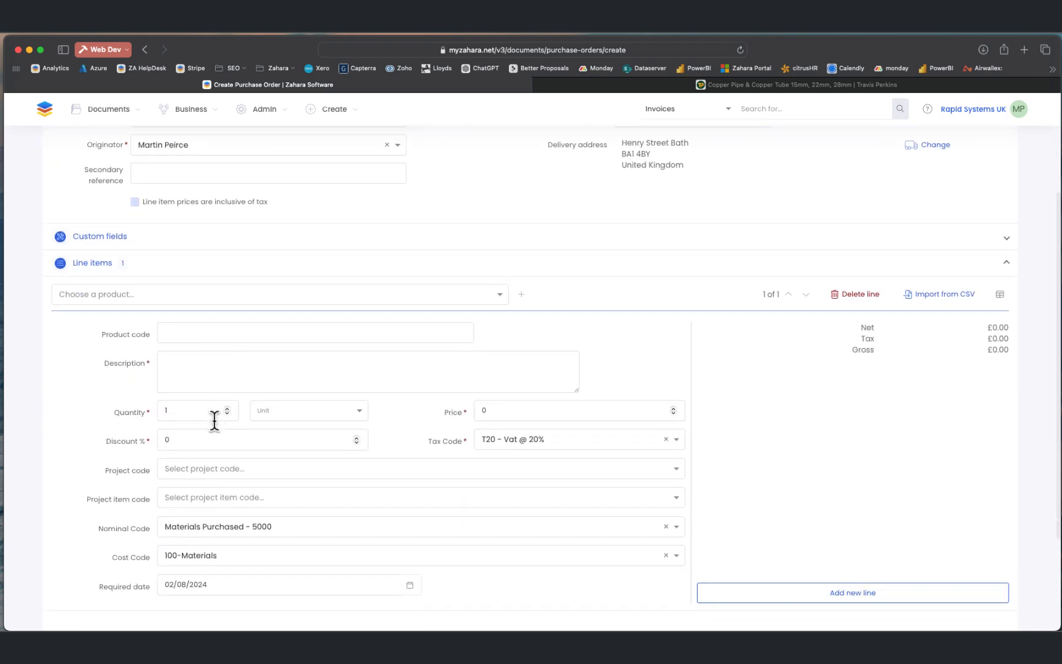
click(185, 372)
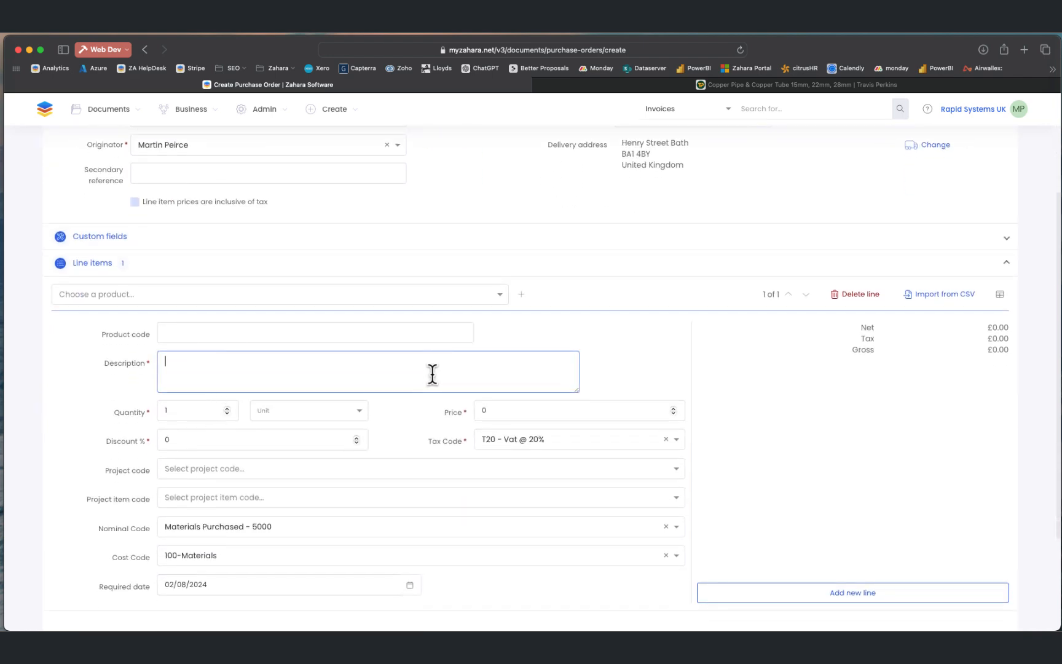
click(143, 294)
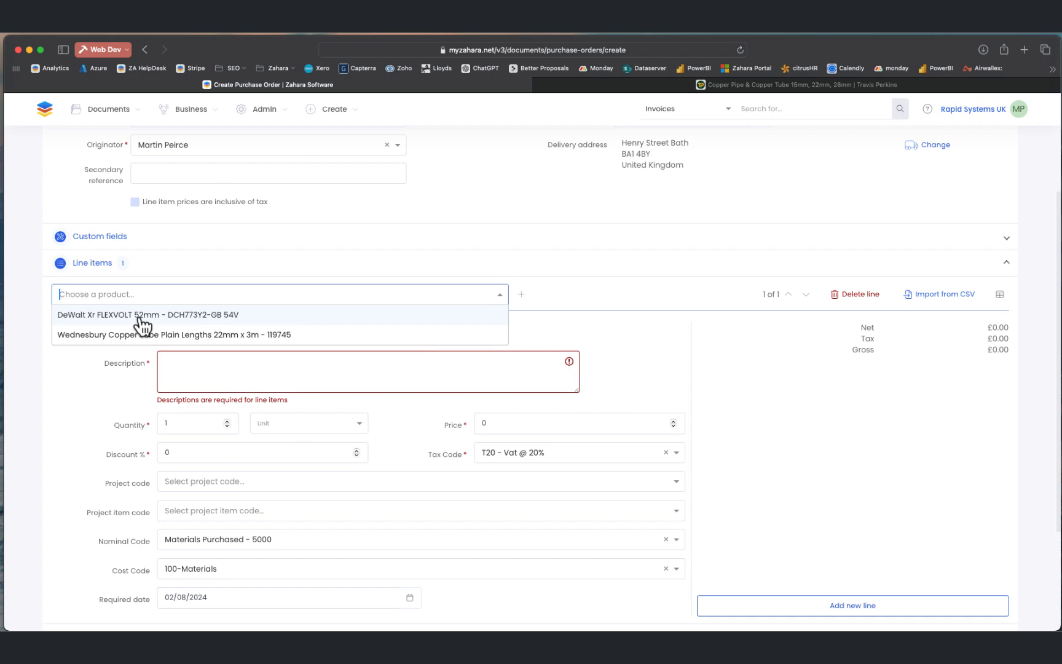
click(142, 318)
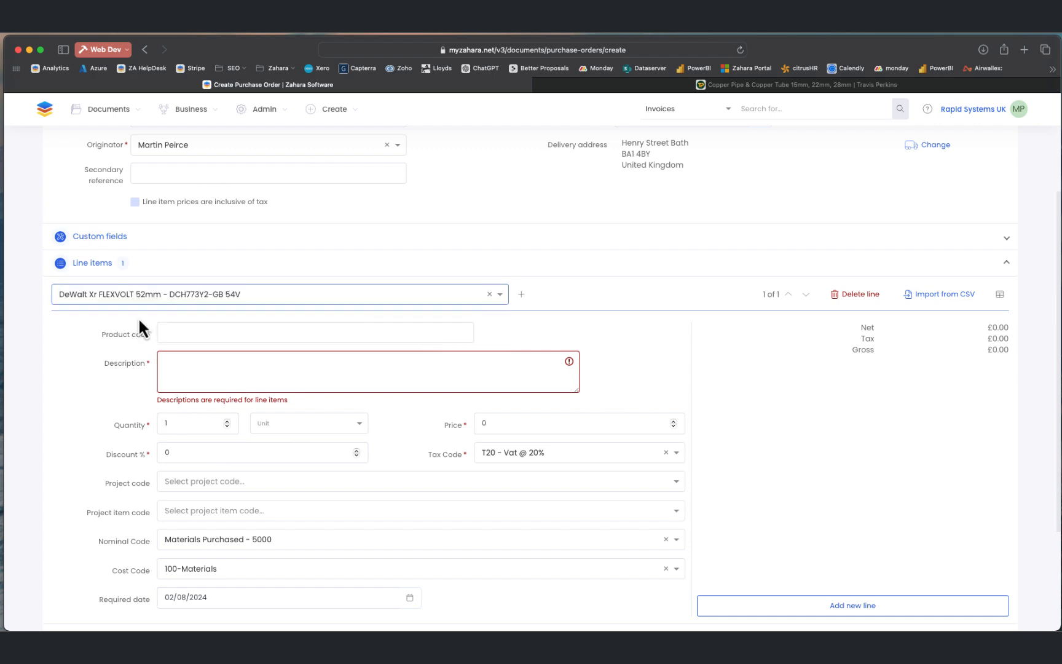
click(521, 295)
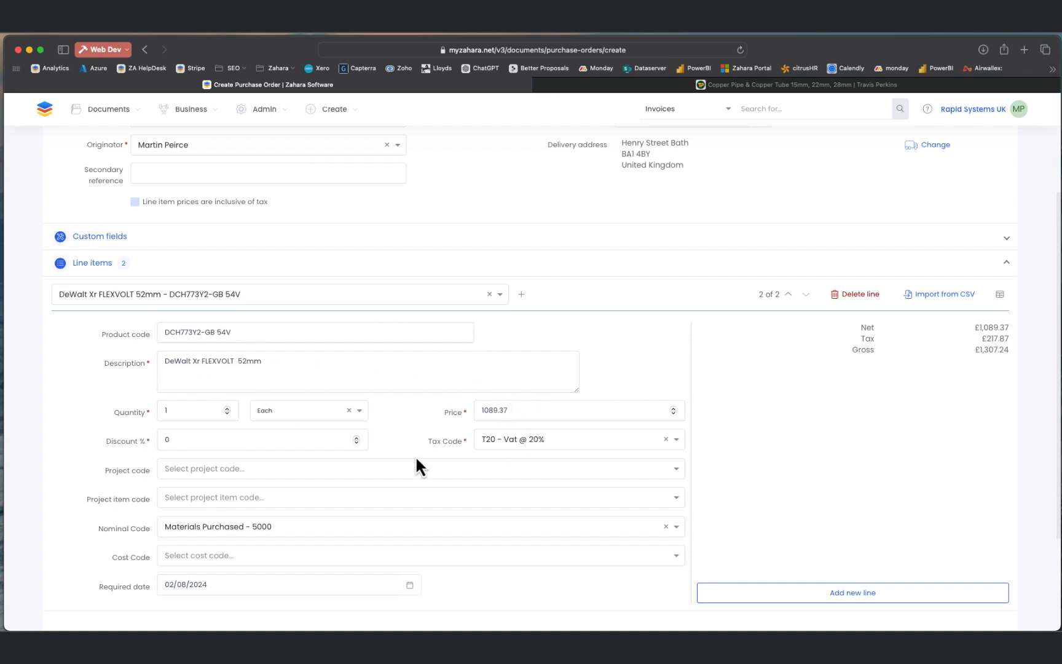
scroll(289, 519, down, 1)
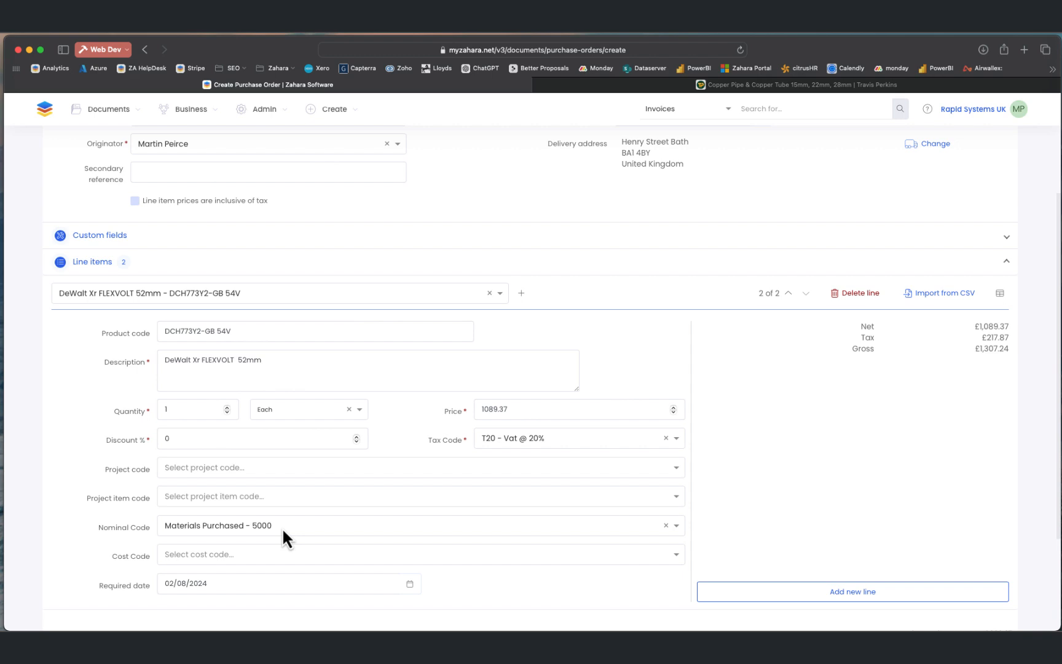
click(282, 526)
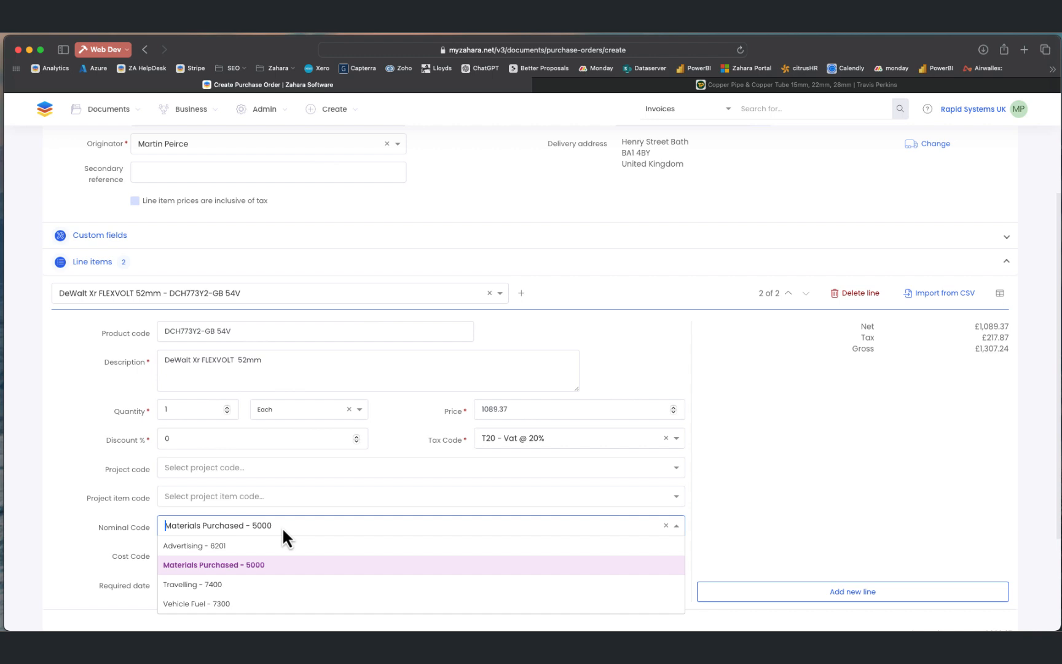
click(52, 527)
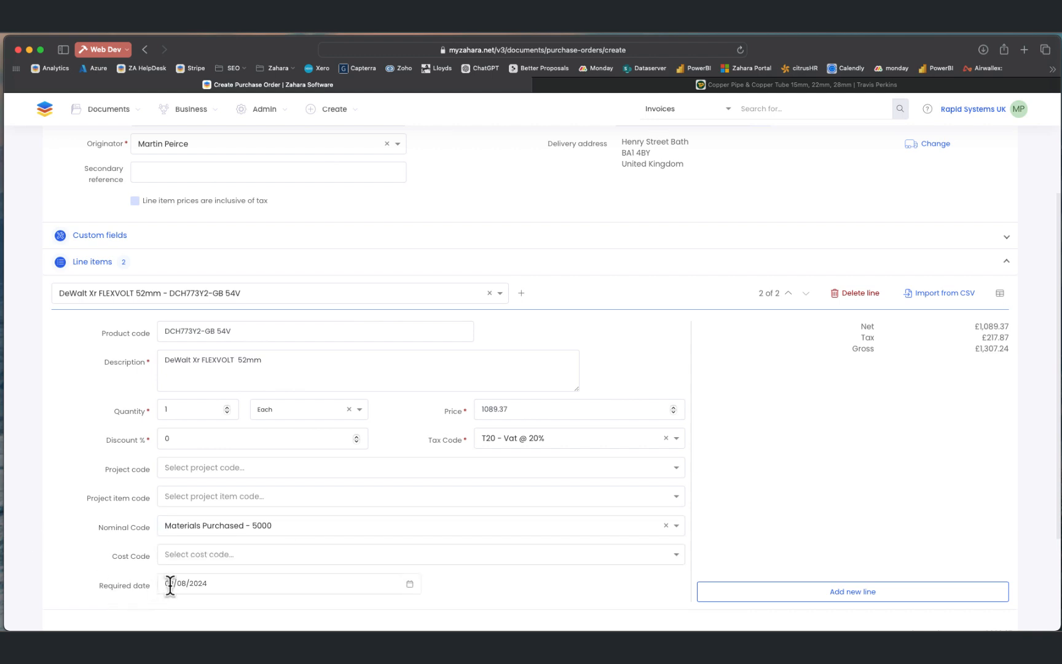
Show the line items as an editable table and delete the blank first line
click(1000, 294)
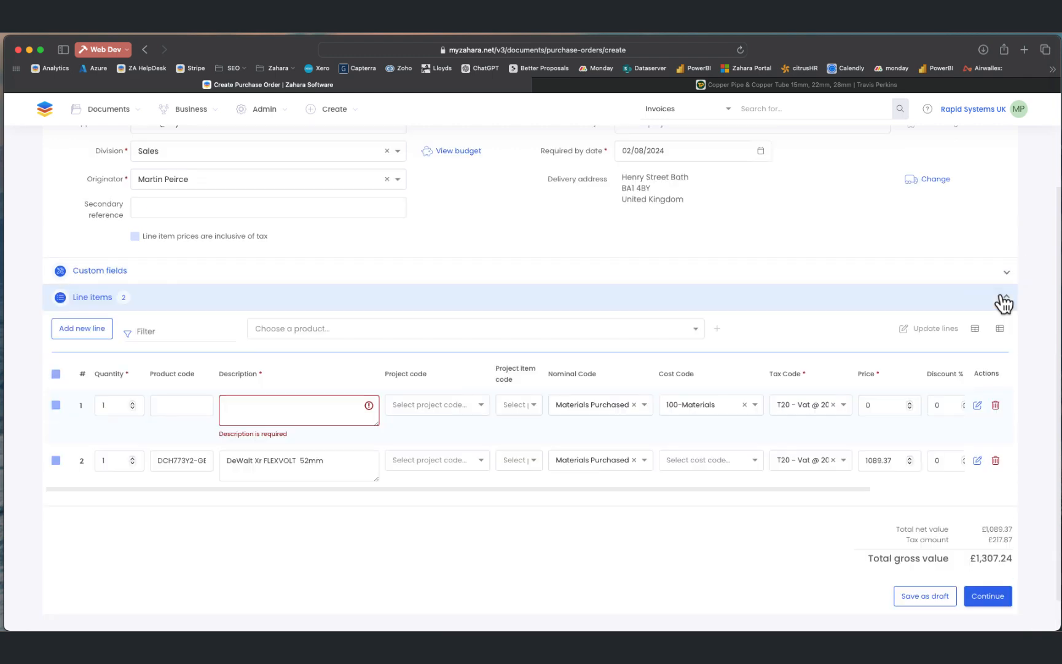
click(995, 406)
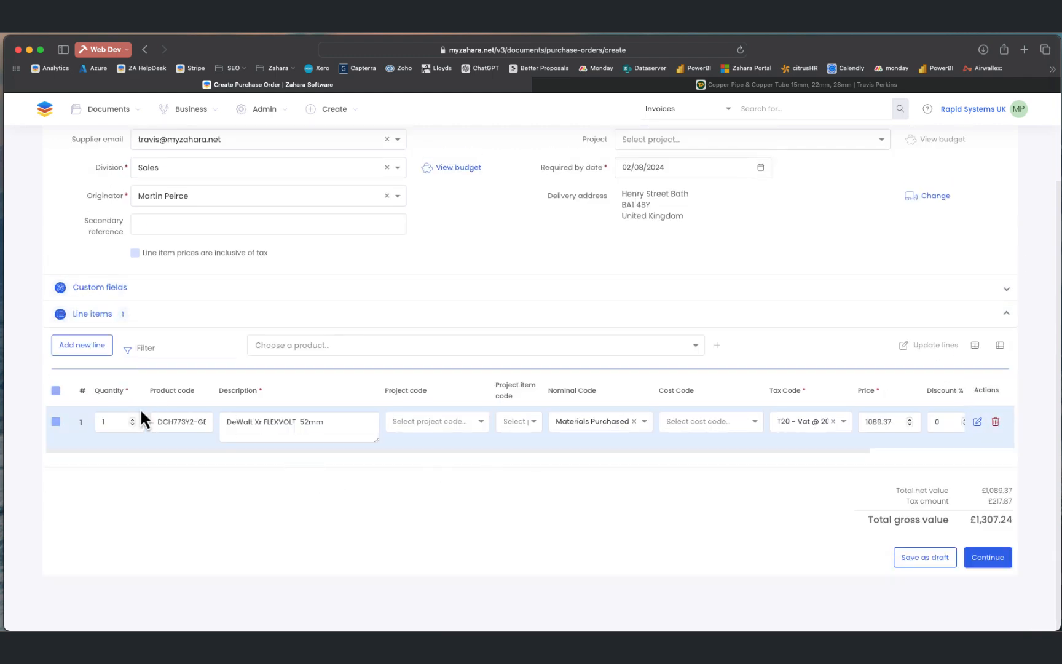
Add a second line item with the description "shipping" and a price of 20
click(82, 345)
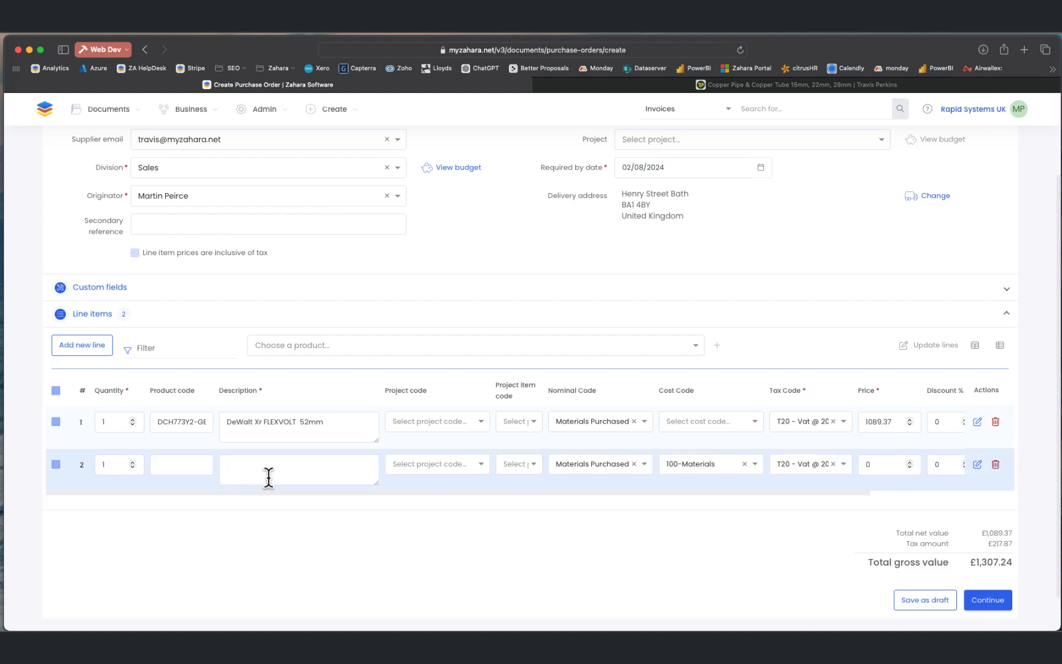
click(268, 477)
text(sh)
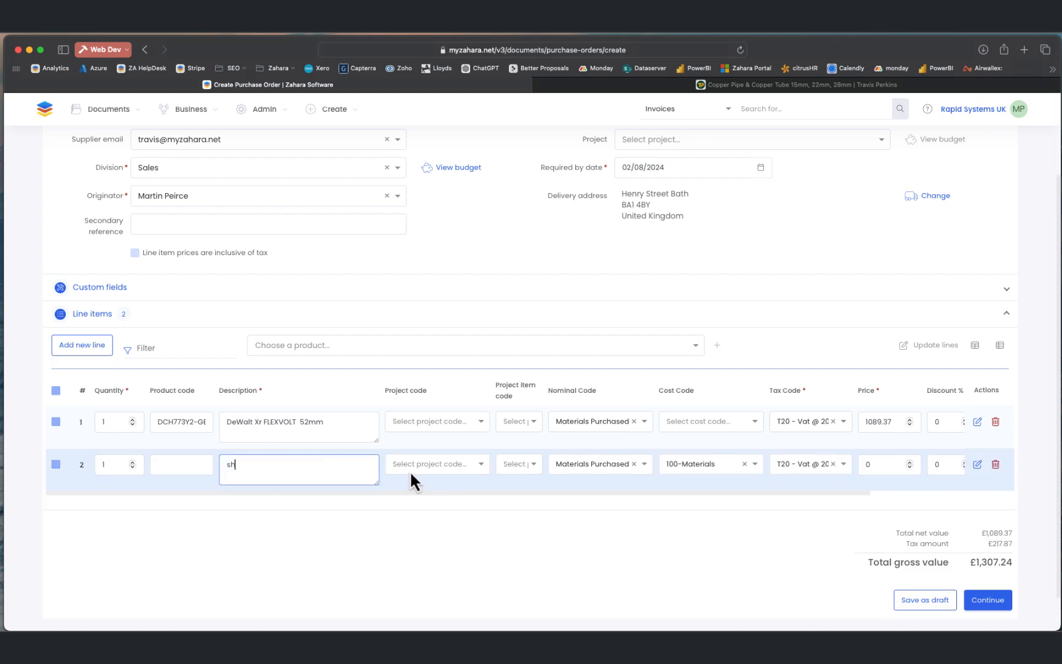
text(ipping)
key(Tab)
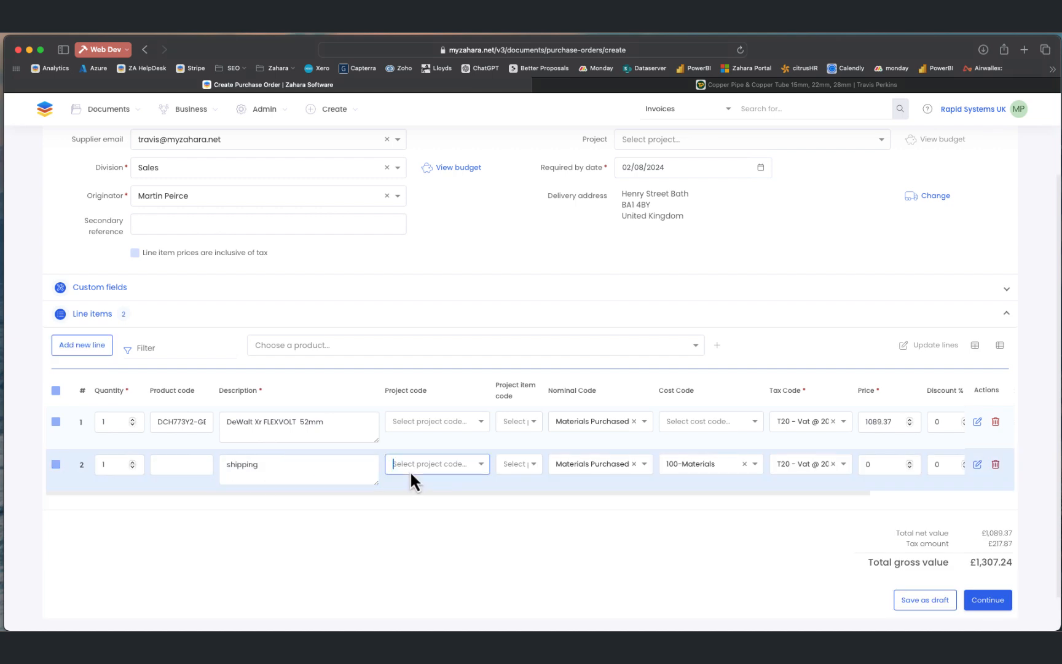
key(Tab)
key(Tab)
key(Tab)
key(Tab)
key(Tab)
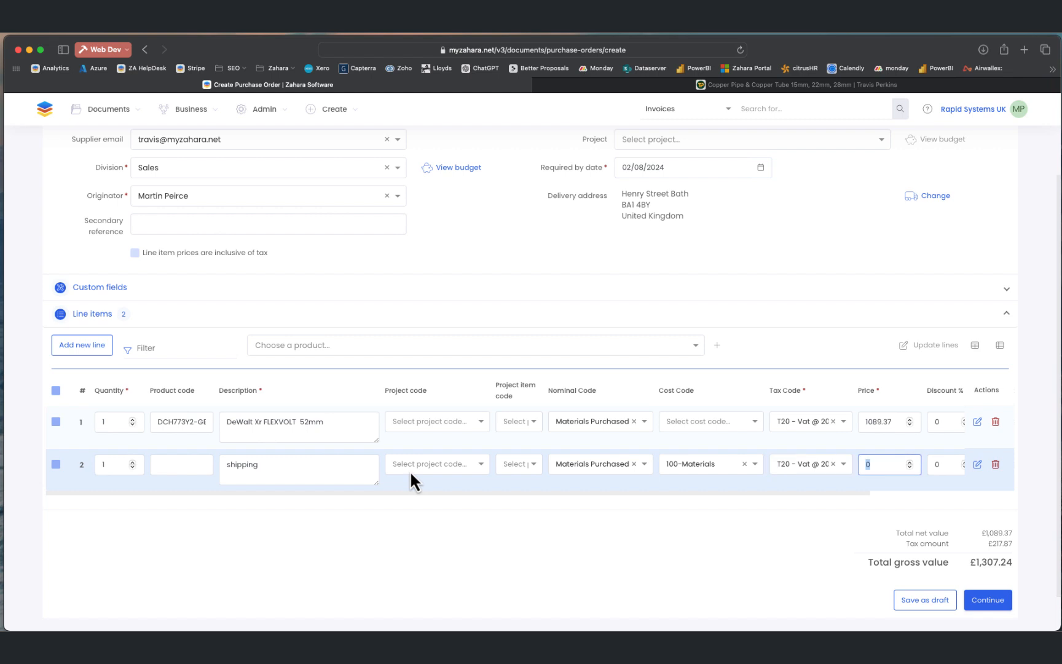
text(20)
key(Tab)
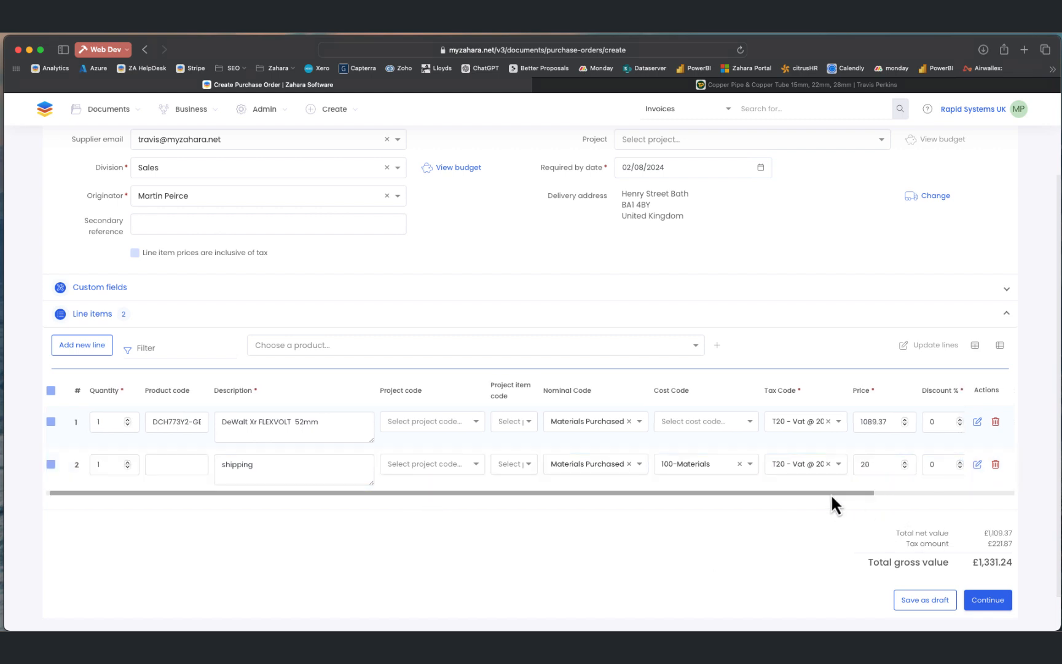
scroll(827, 492, right, 2)
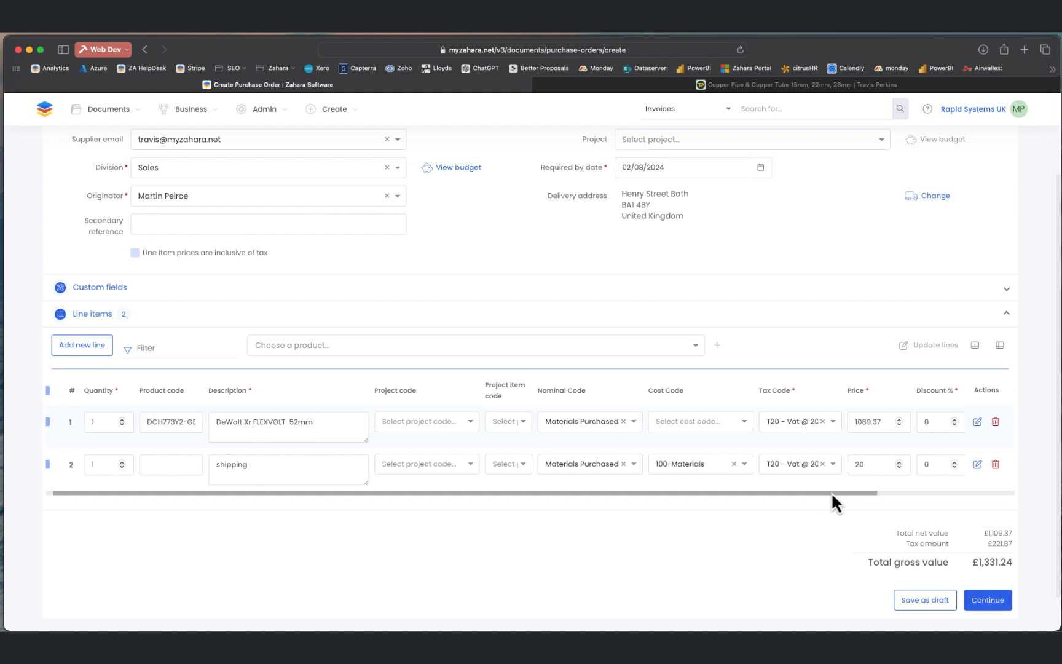
Continue past the budget check to the narrative stage and enter the internal comment "Need this as my drill has broken"
click(989, 600)
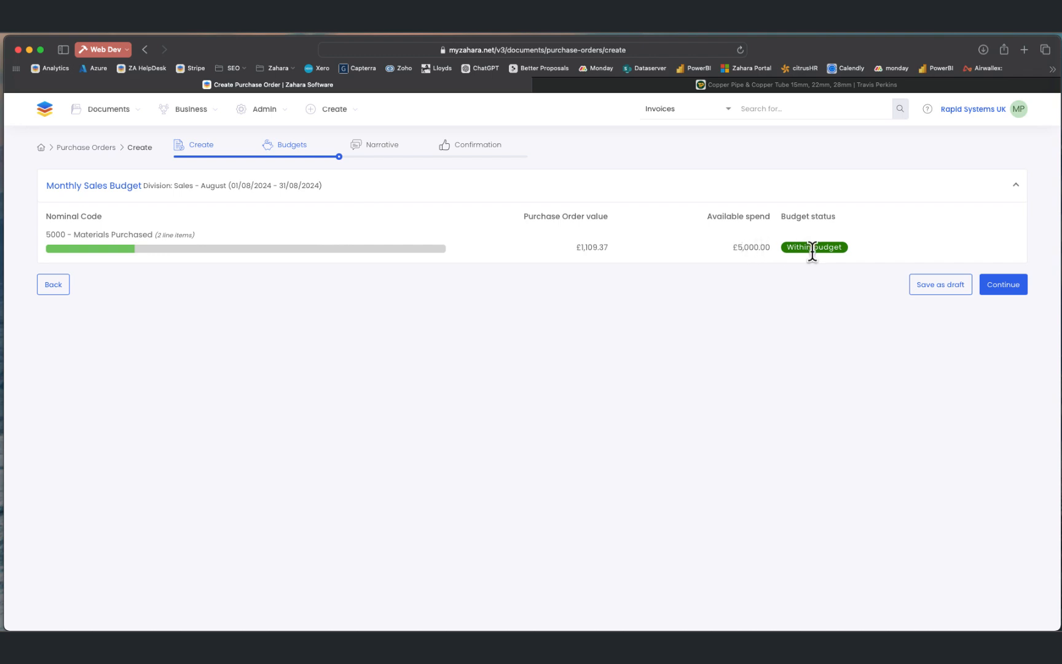
click(1008, 287)
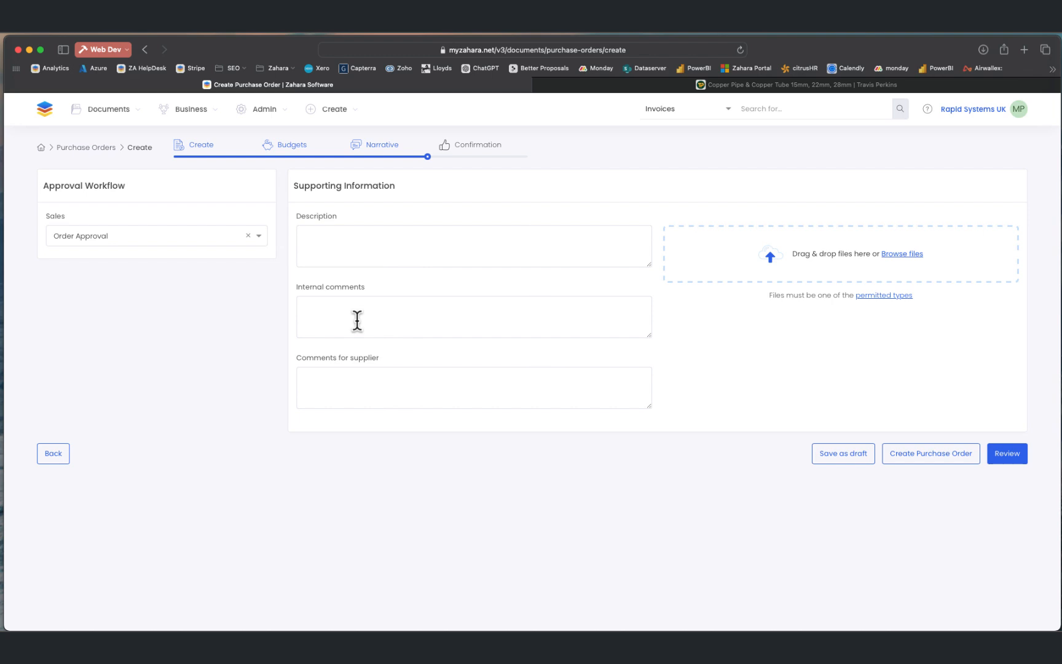
click(357, 320)
text(Need t)
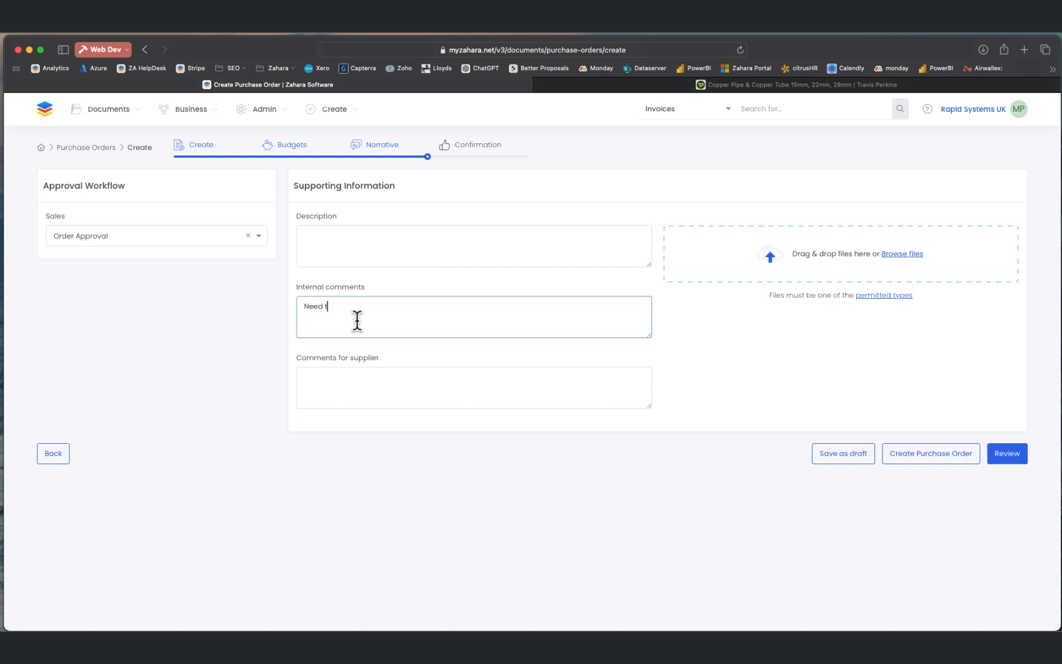
text(his as my drill has broken)
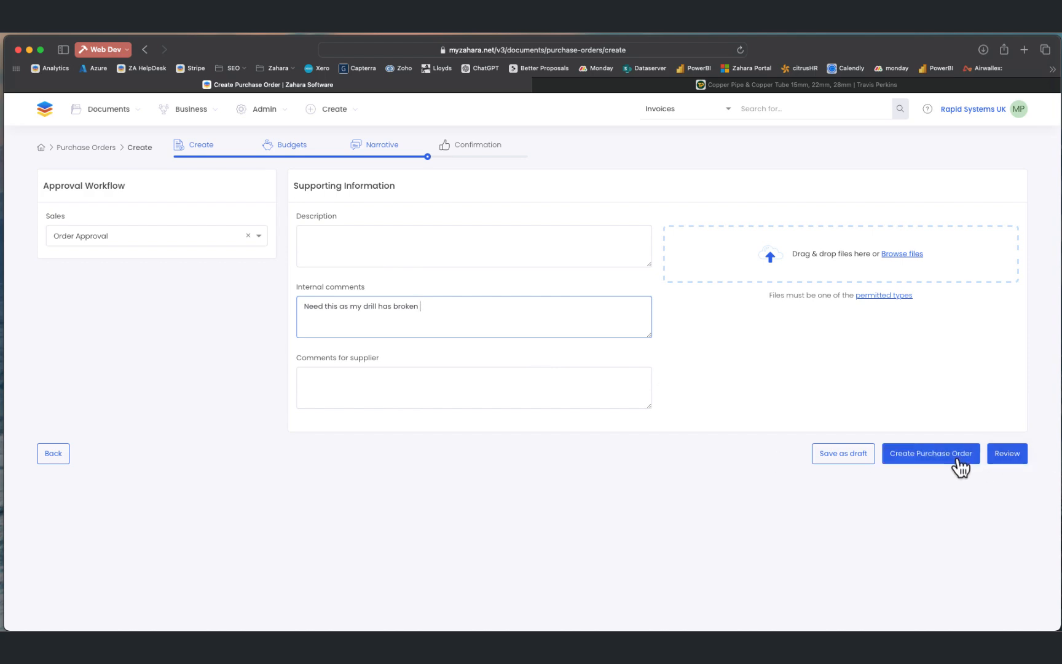
Review the purchase order's confirmation summary and create the purchase order
click(1011, 460)
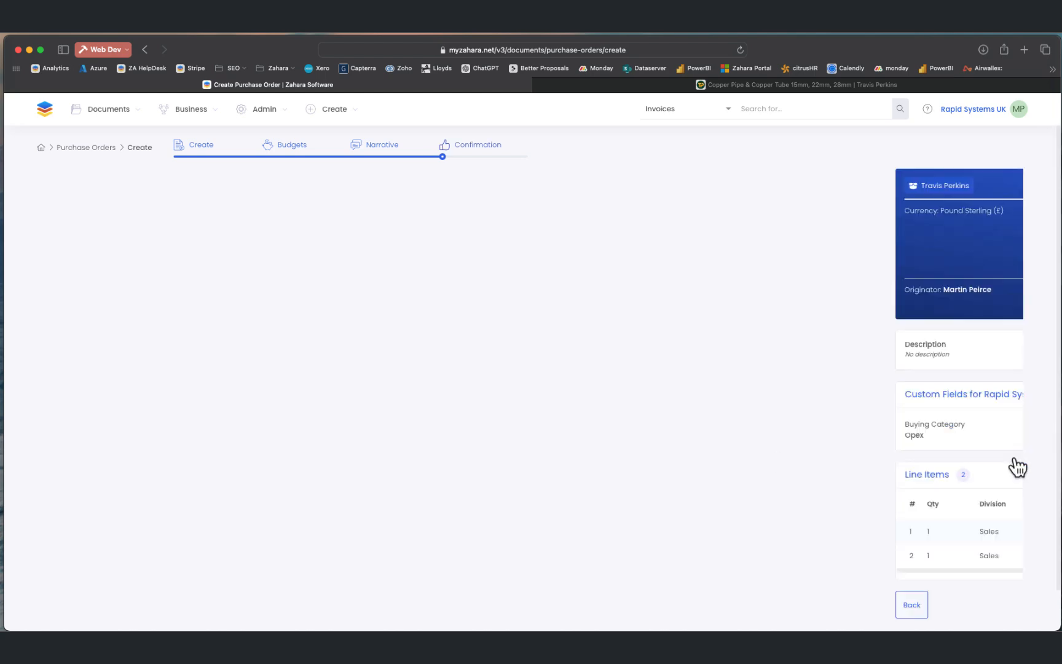
scroll(922, 470, down, 1)
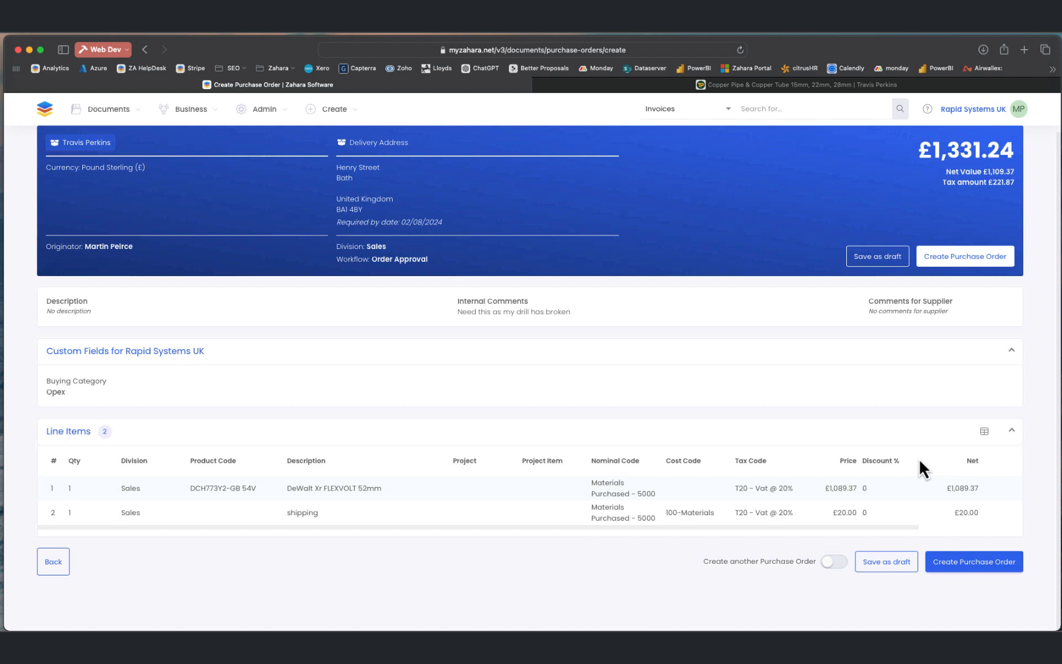
scroll(919, 470, up, 1)
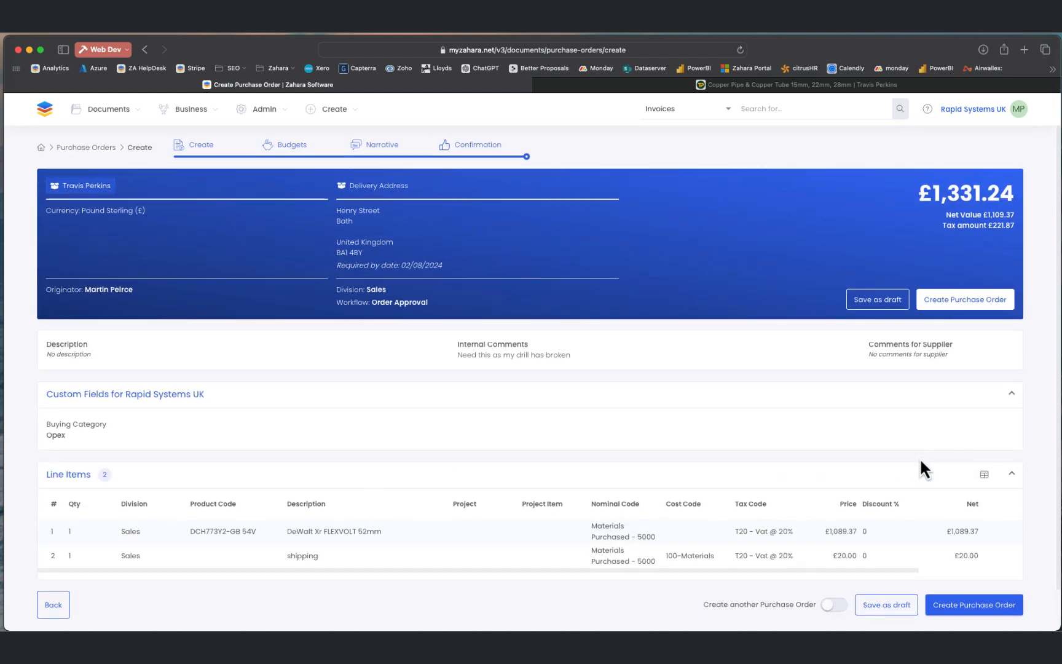
click(954, 608)
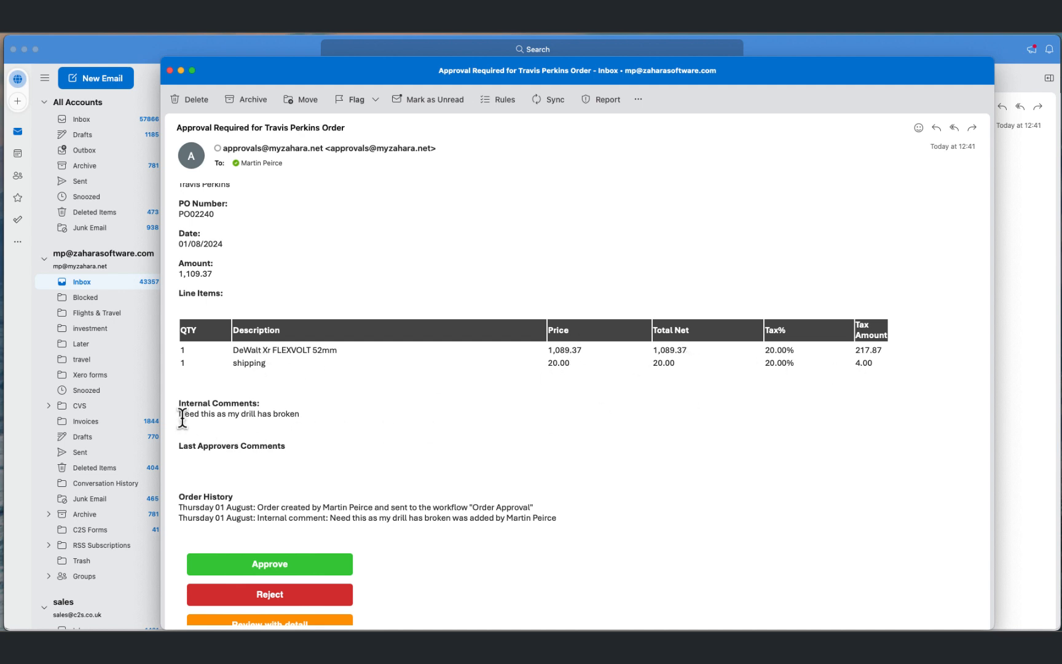
Read the approval request email for the Travis Perkins order in the inbox and approve the order from it
scroll(326, 413, down, 3)
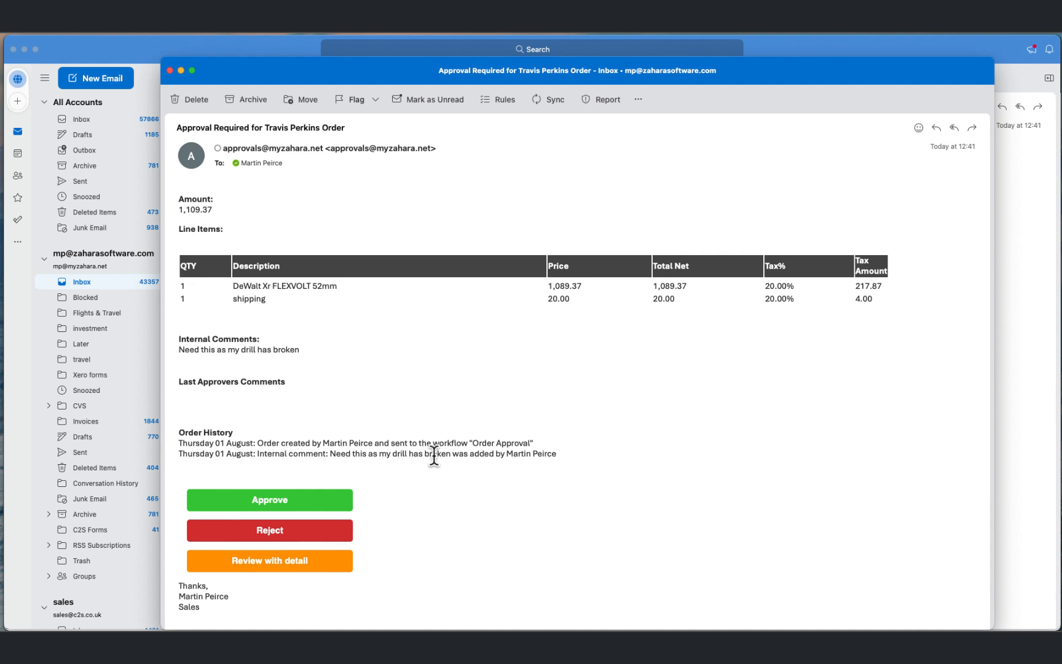
click(277, 503)
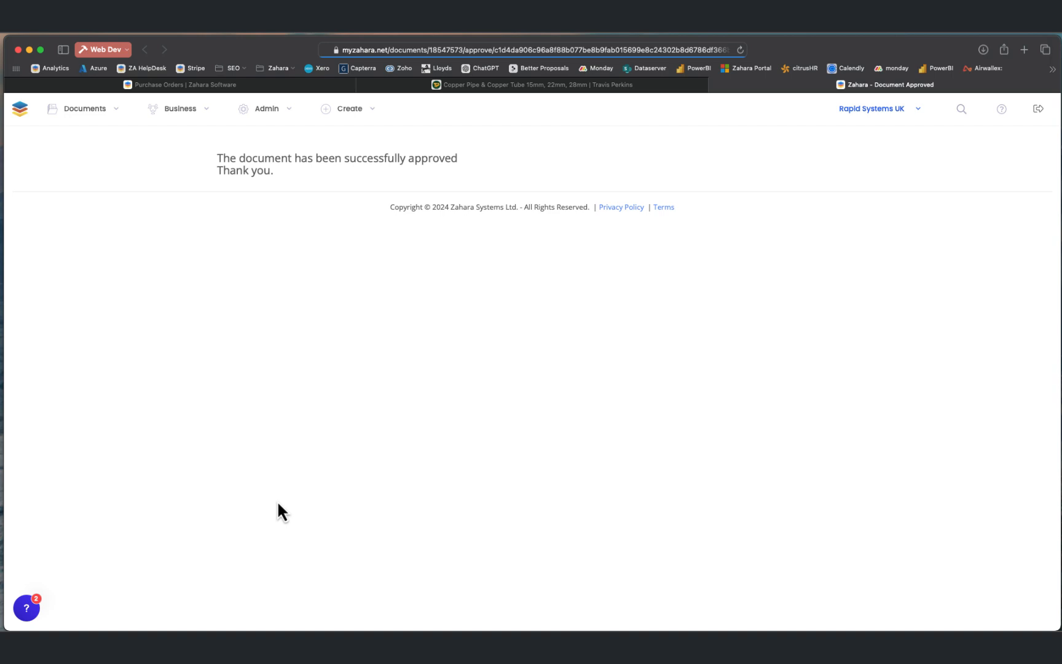
Return to the Purchase Orders list in the browser and examine the Travis Perkins order's row across all columns
key(ctrl+Tab)
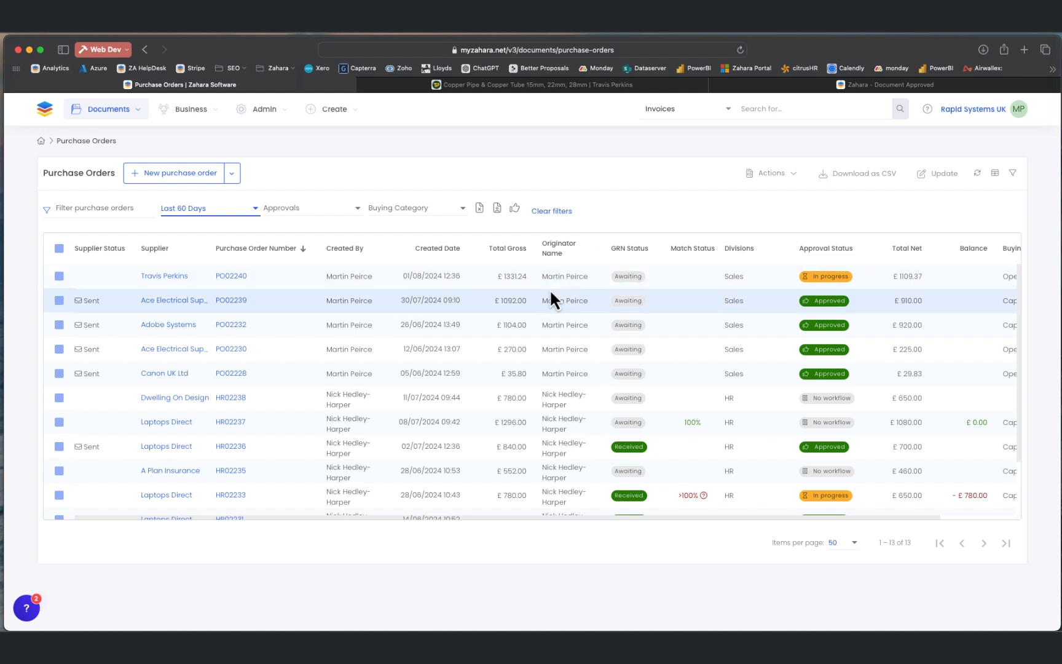
scroll(550, 293, right, 3)
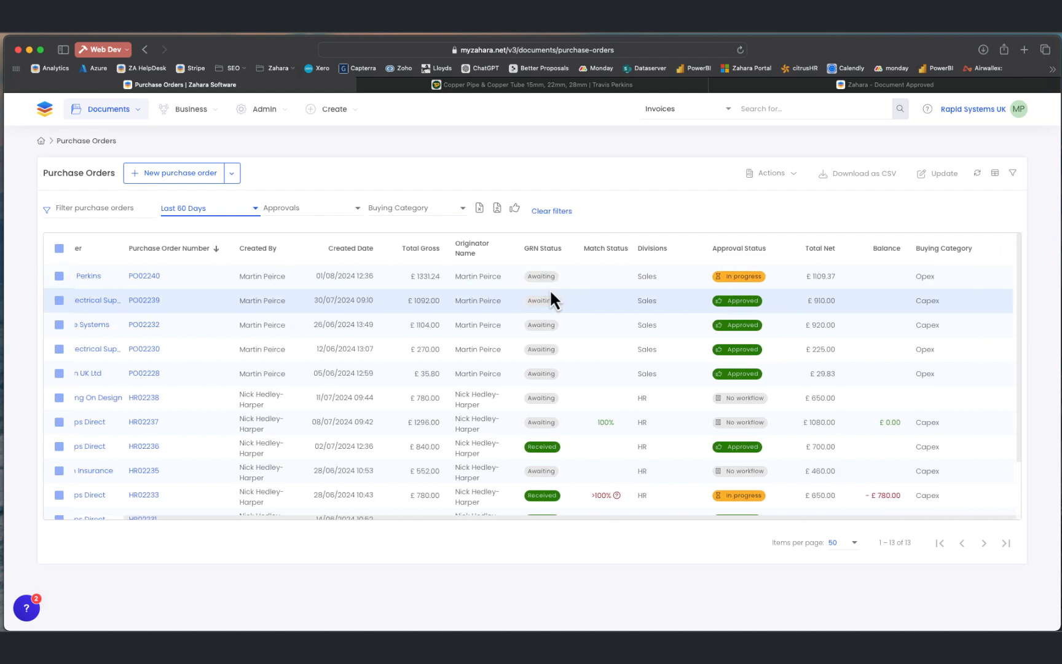
scroll(550, 294, left, 3)
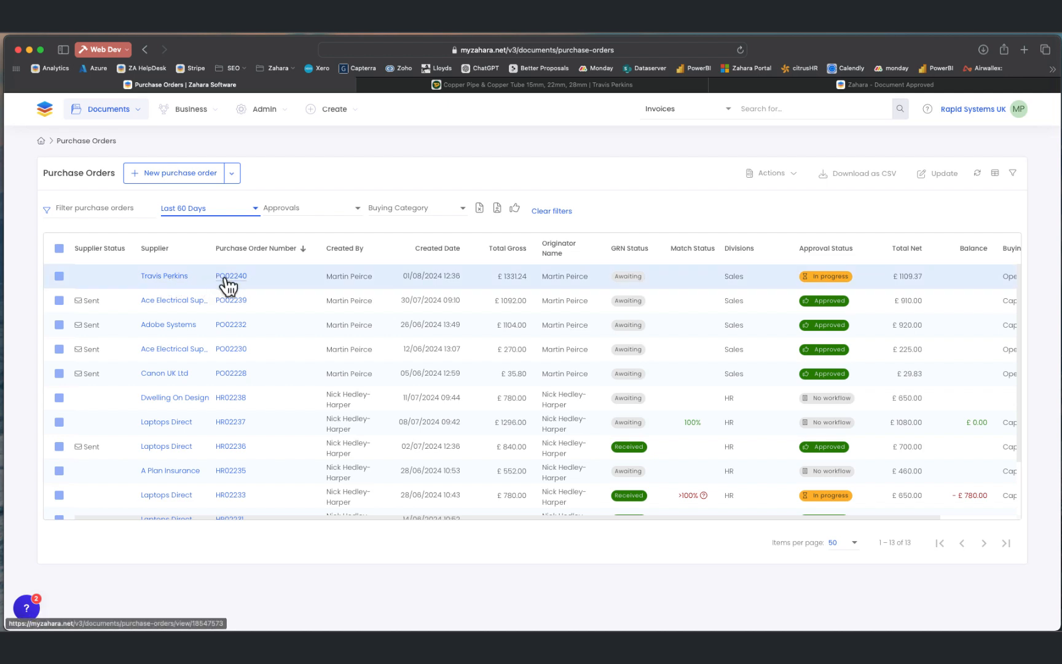
Compare the approval workflow progress of the Travis Perkins order with that of the Canon UK Ltd order
click(821, 278)
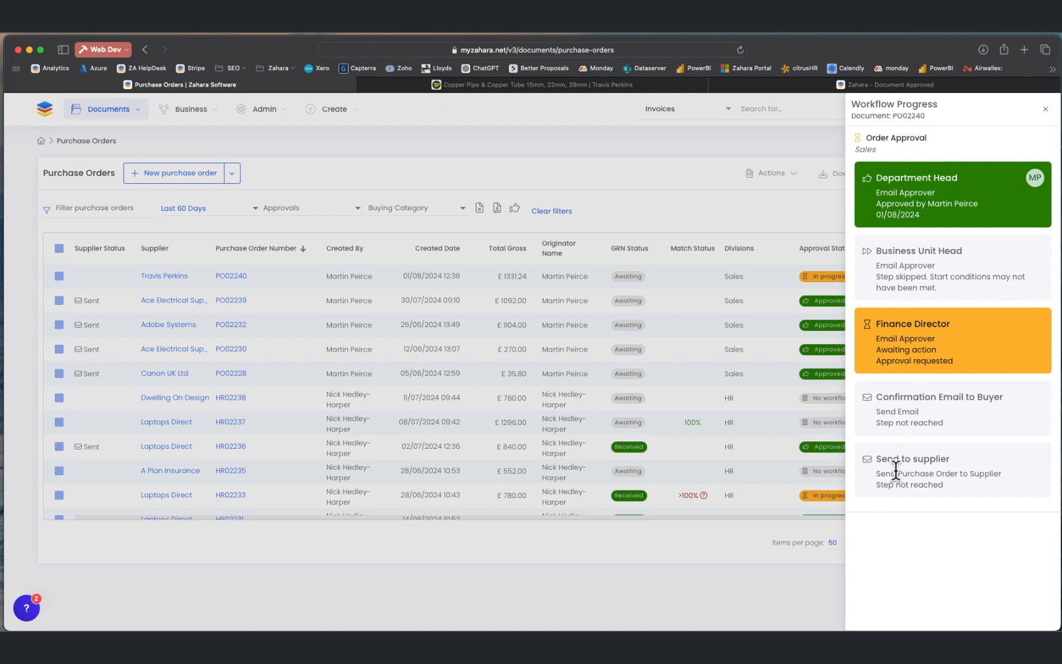
click(768, 471)
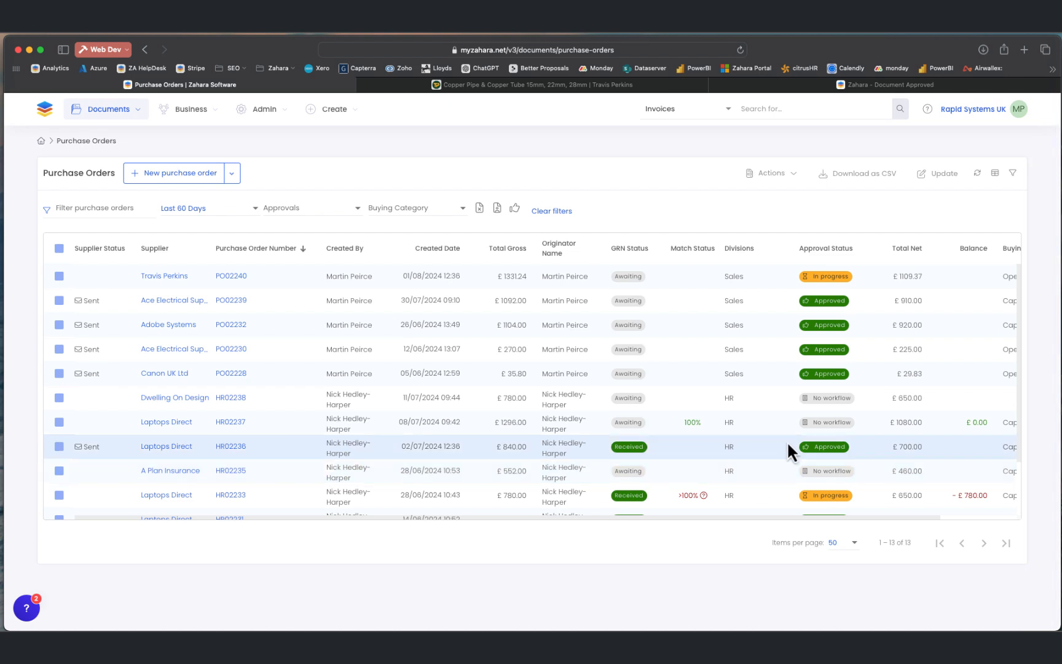
click(819, 375)
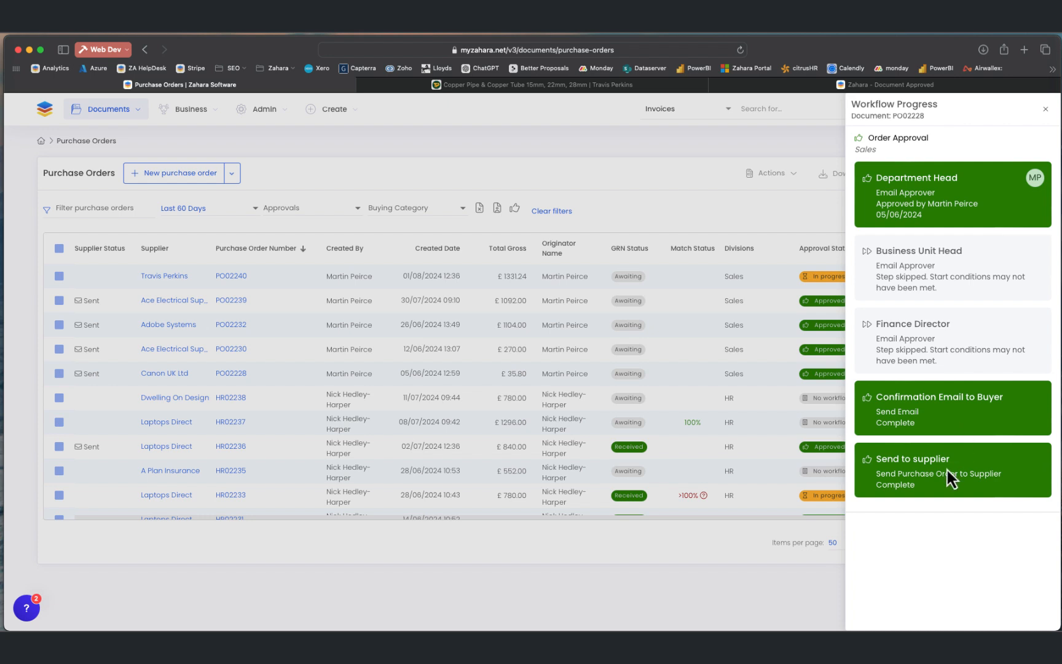
click(790, 474)
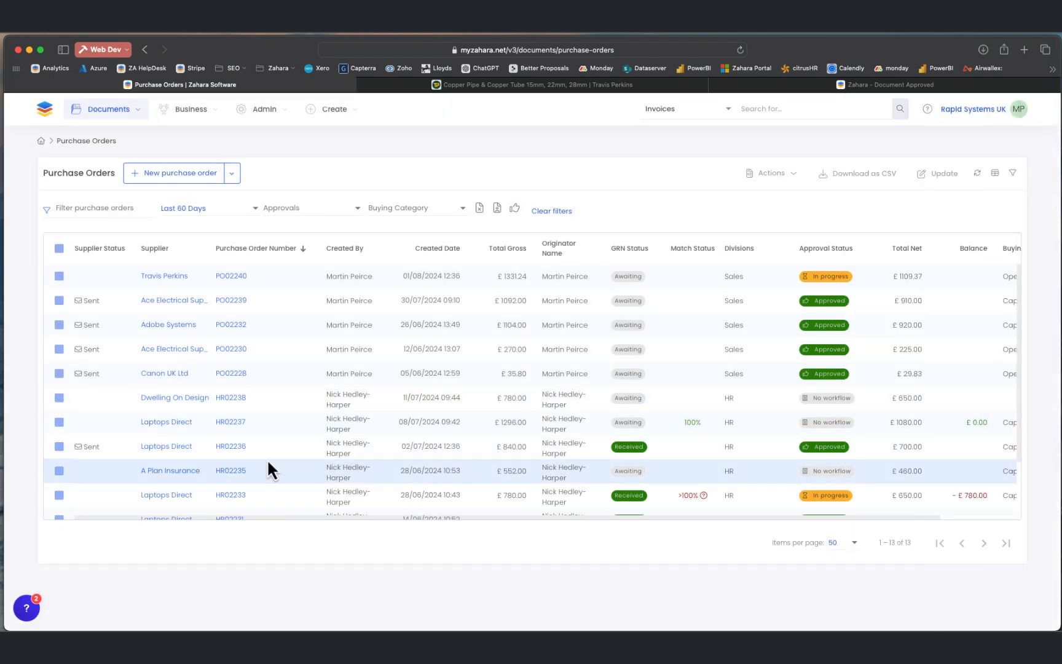
Open the Canon UK Ltd purchase order and examine its line items, document history, available actions and comment field
click(231, 373)
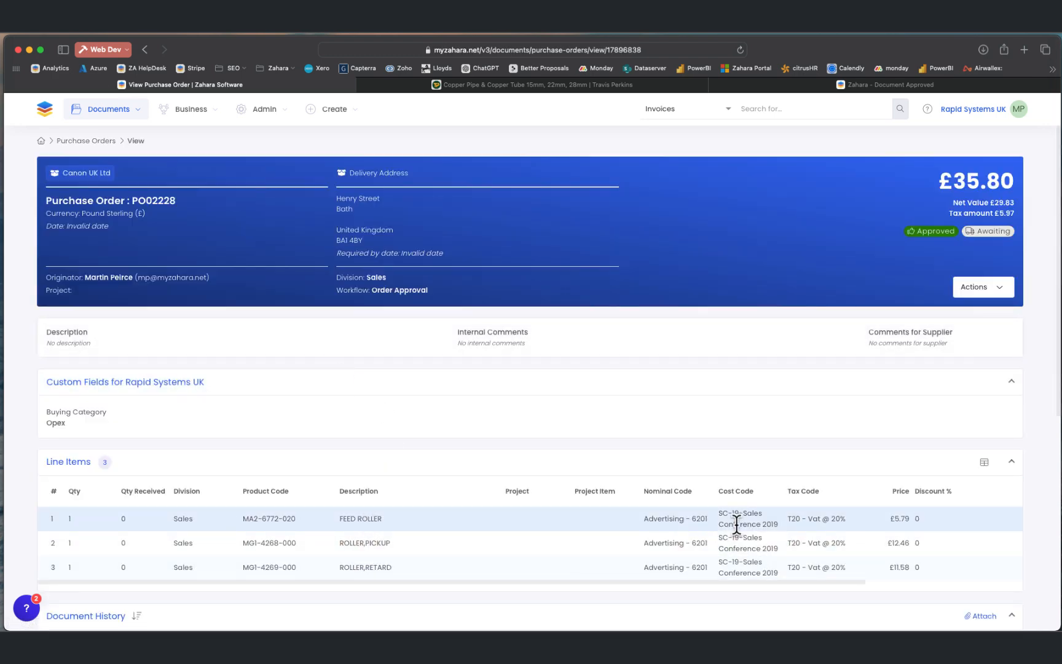
scroll(415, 512, down, 6)
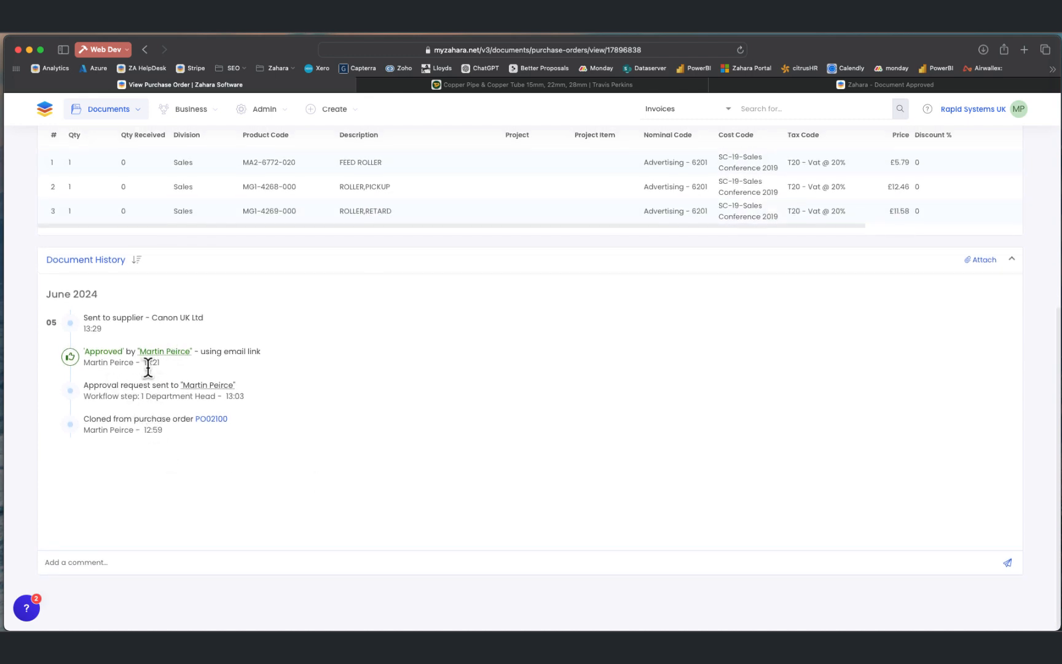
scroll(150, 371, up, 10)
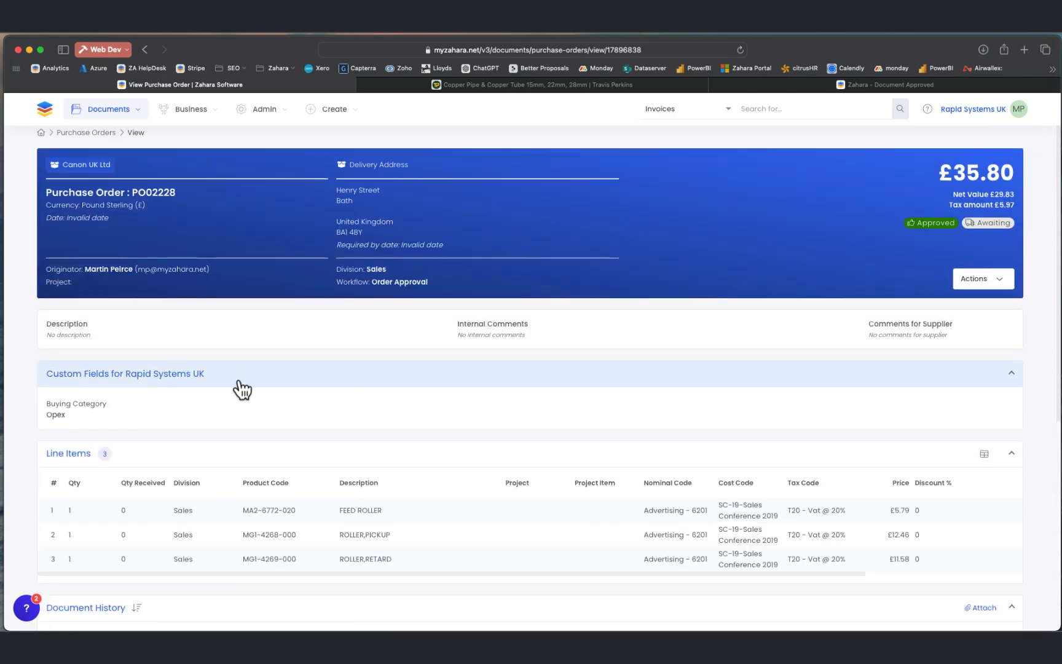
click(990, 280)
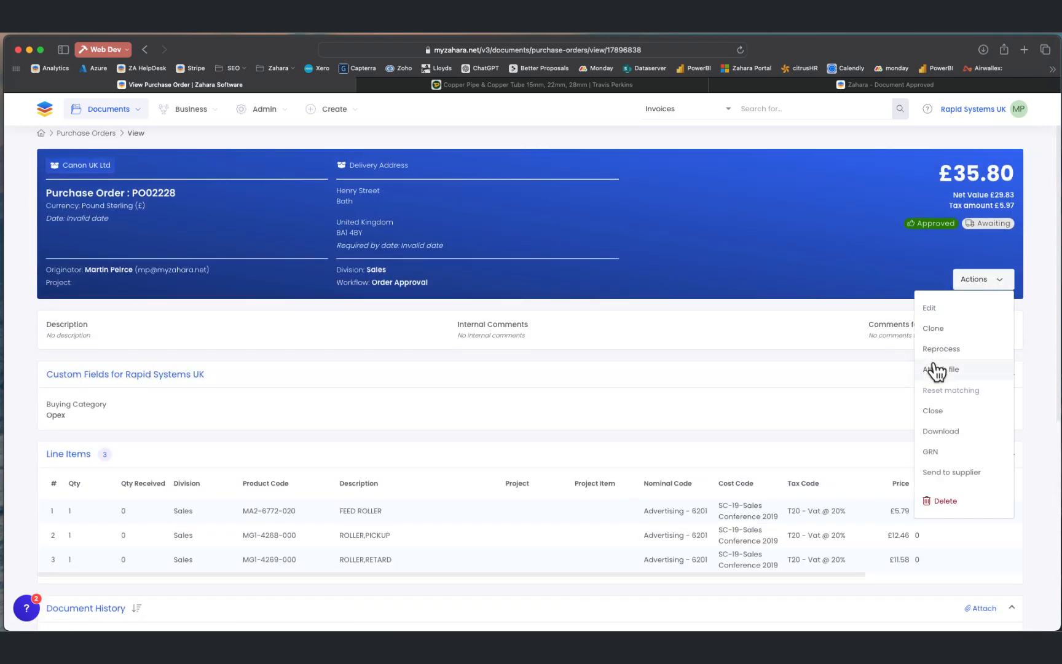
scroll(692, 509, down, 10)
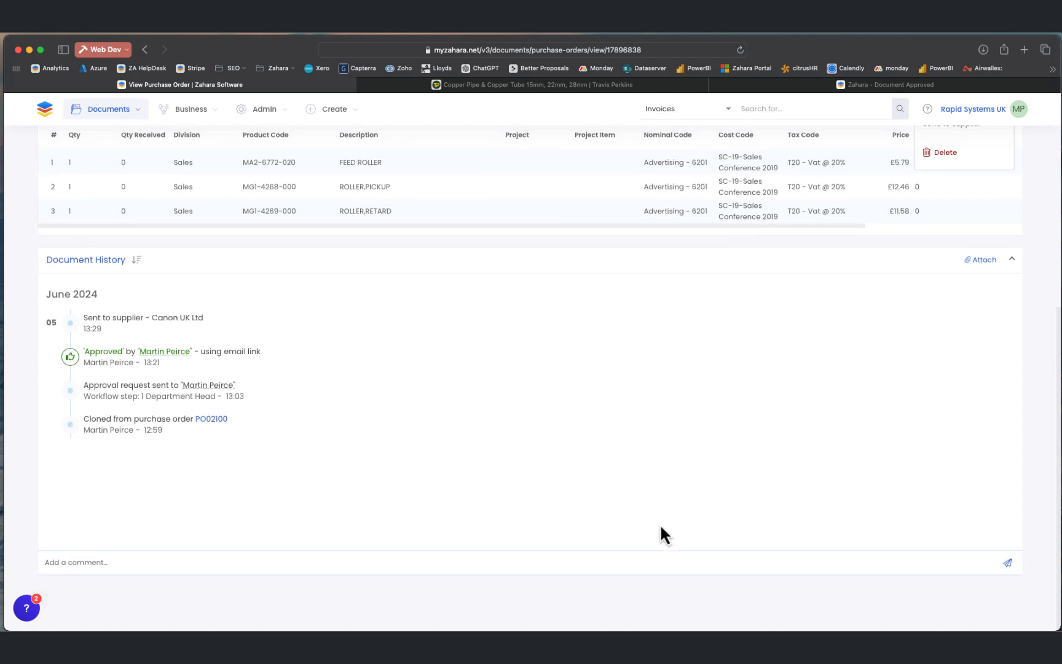
click(87, 570)
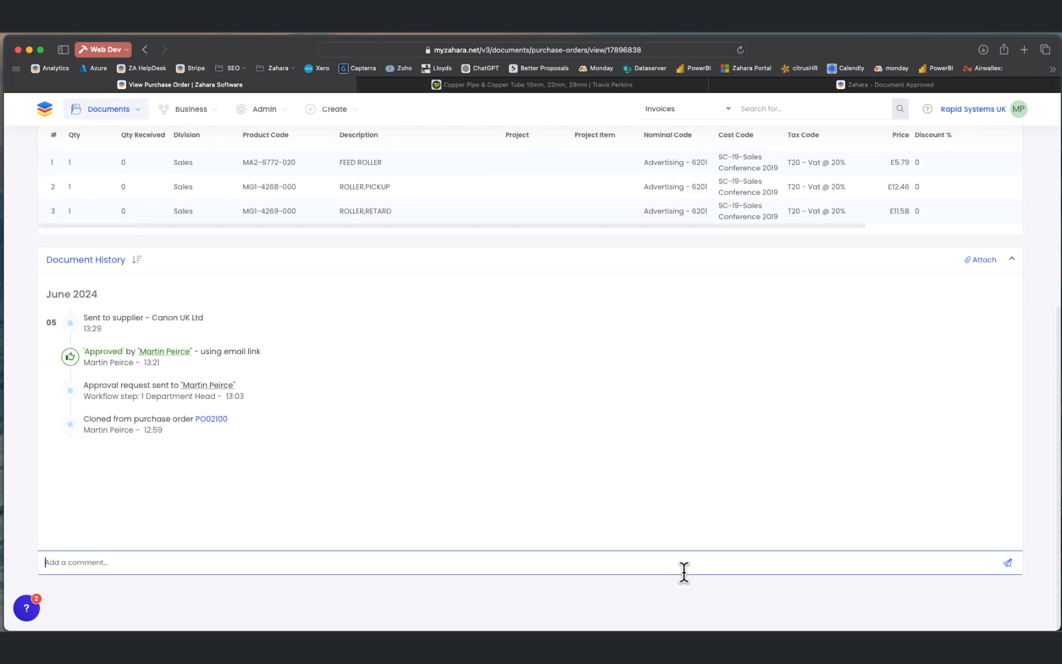
text(received a message and update from the supplier)
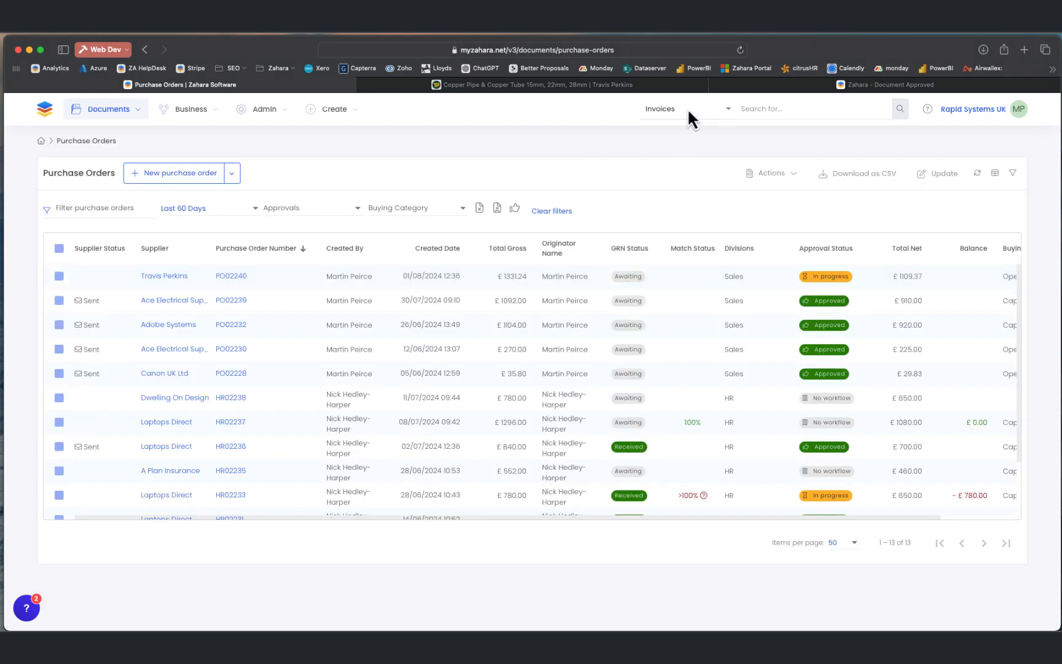
From the Purchase Orders list, search only purchase orders for the Canon UK Ltd order's number and open the matching order
click(707, 117)
click(663, 147)
text(2228)
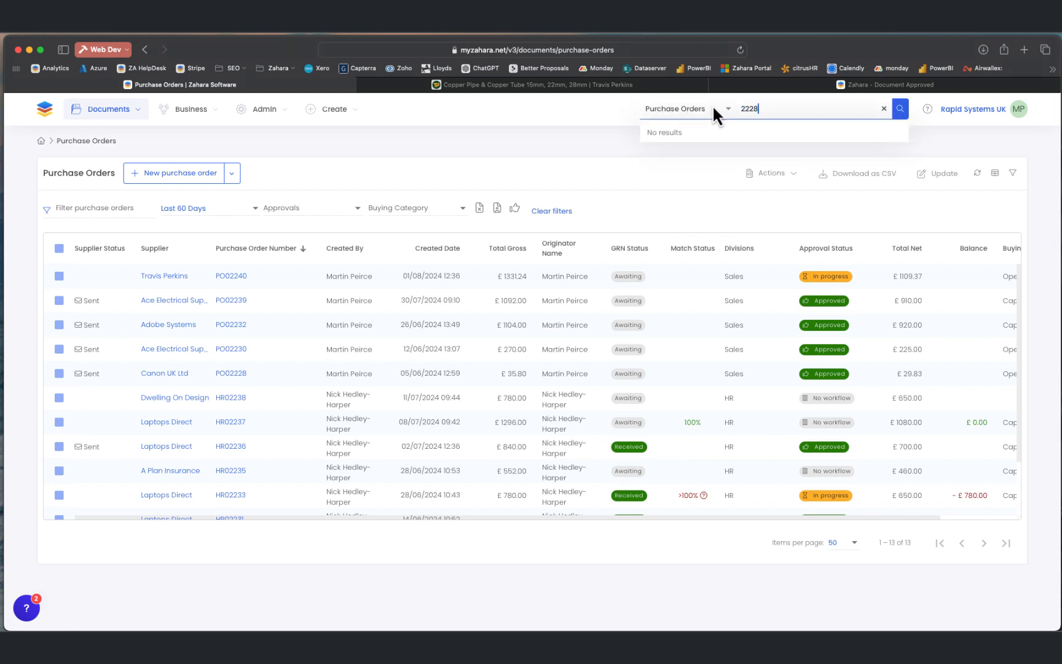
click(899, 108)
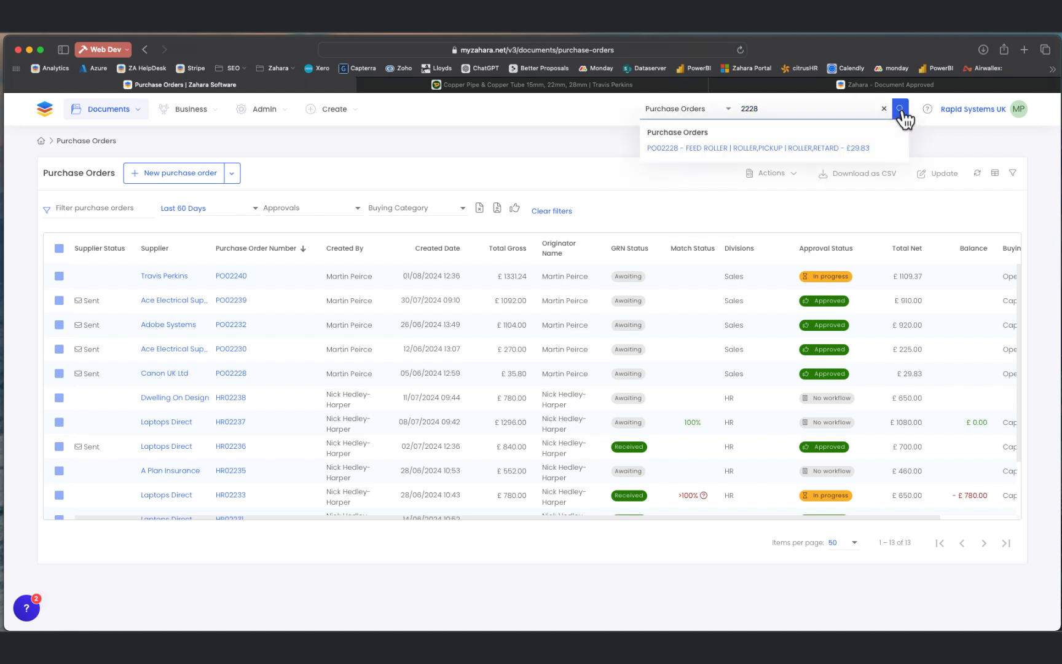
click(768, 149)
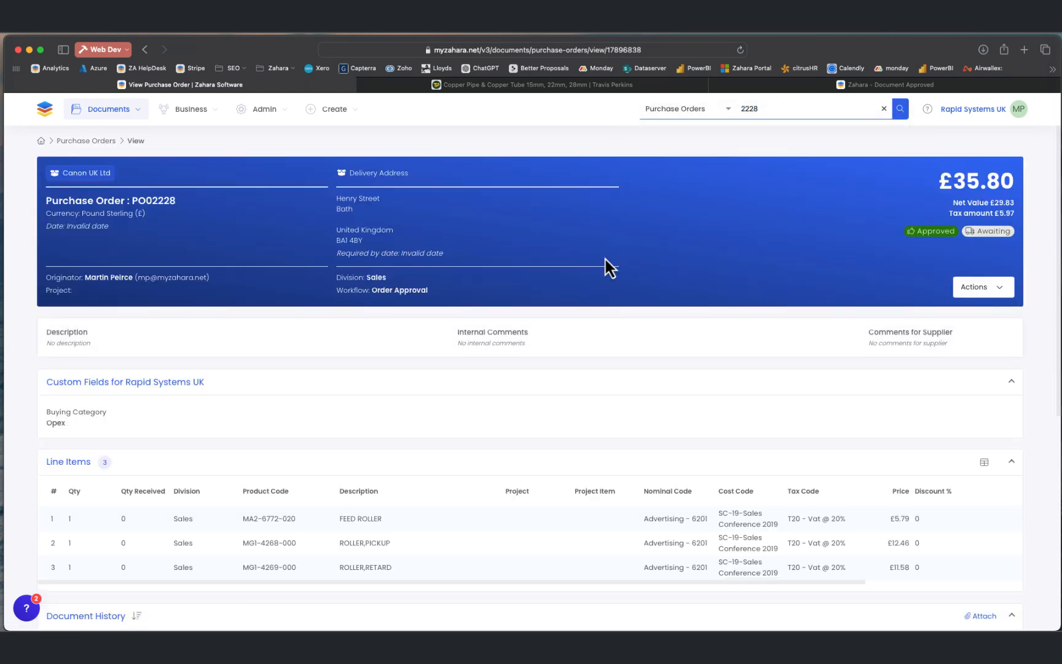
Search across all record types for "dewalt"
click(724, 108)
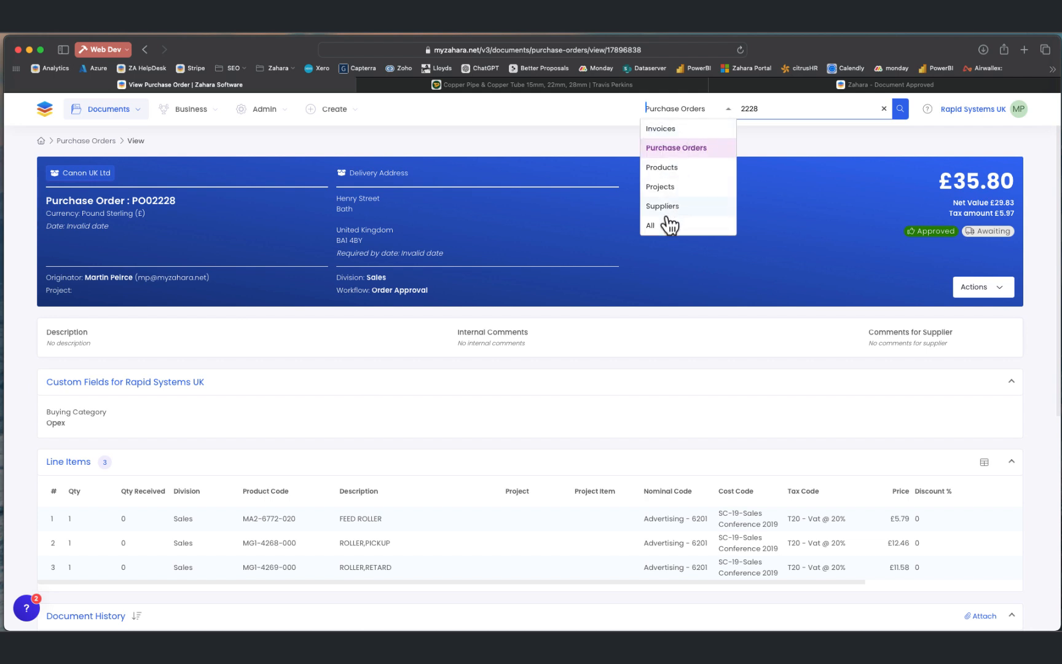
click(670, 226)
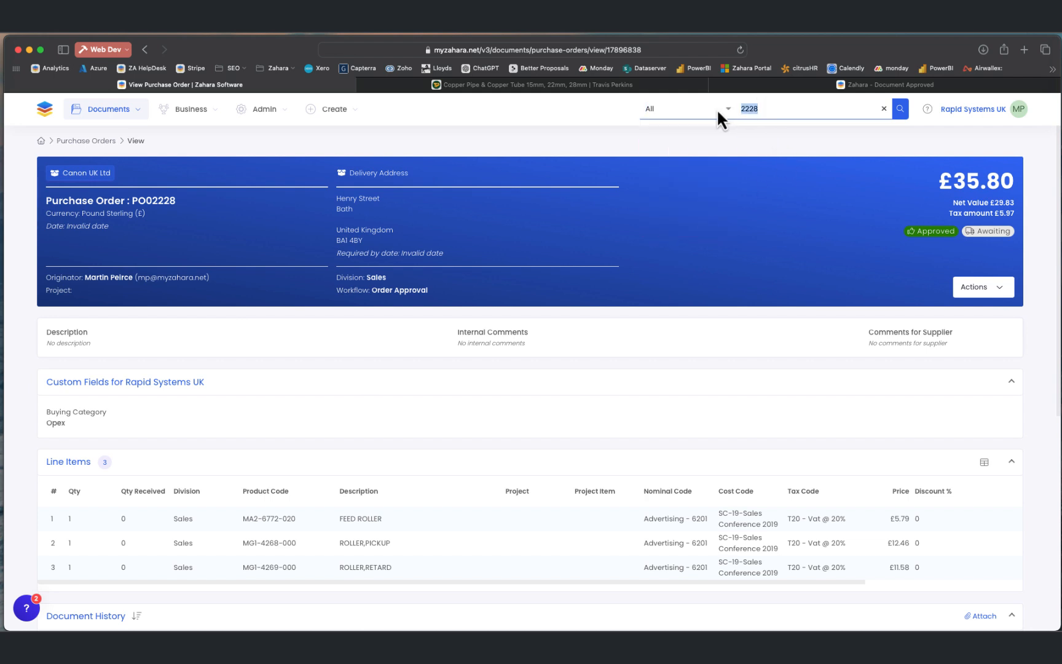
key(super+a)
text(dewalt)
click(901, 110)
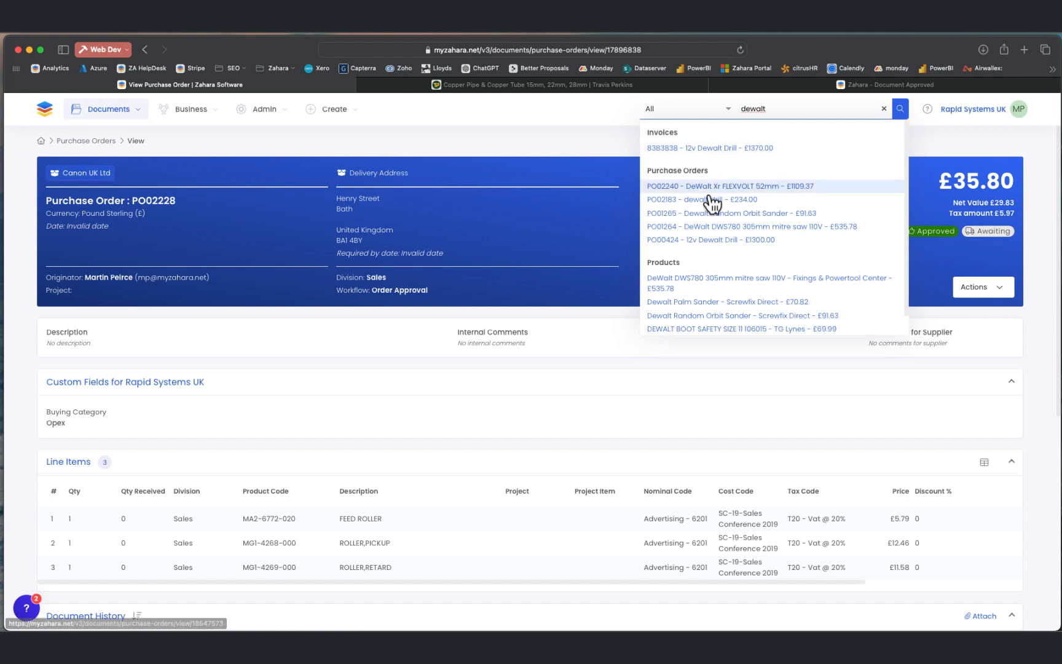
Open the supplier record for Screwfix Direct from the search results and examine its purchase history and products
scroll(714, 289, down, 1)
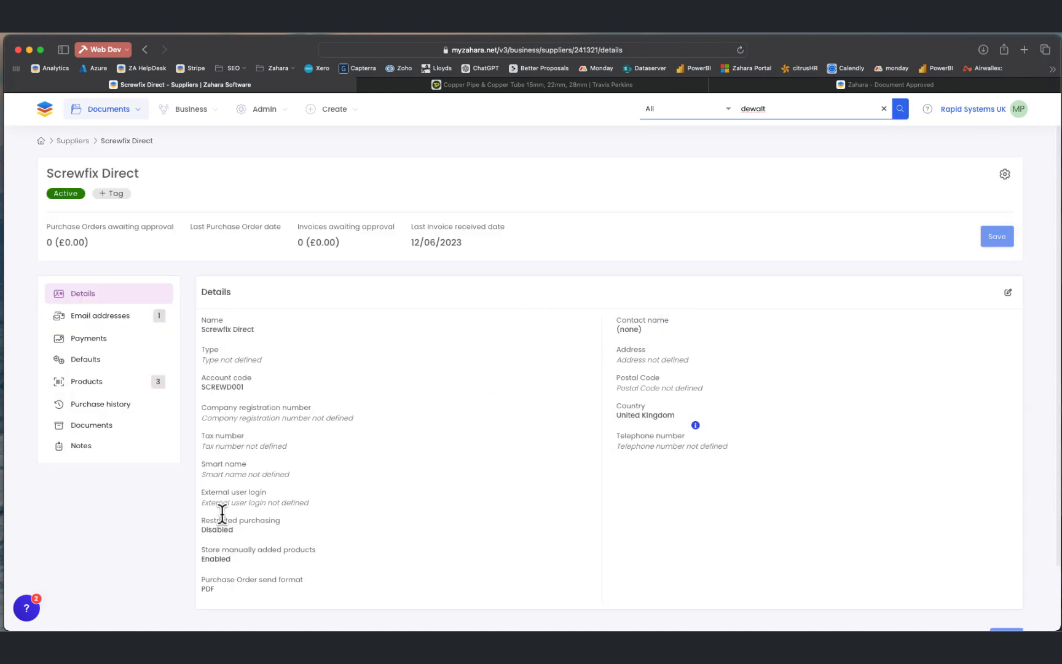
click(86, 405)
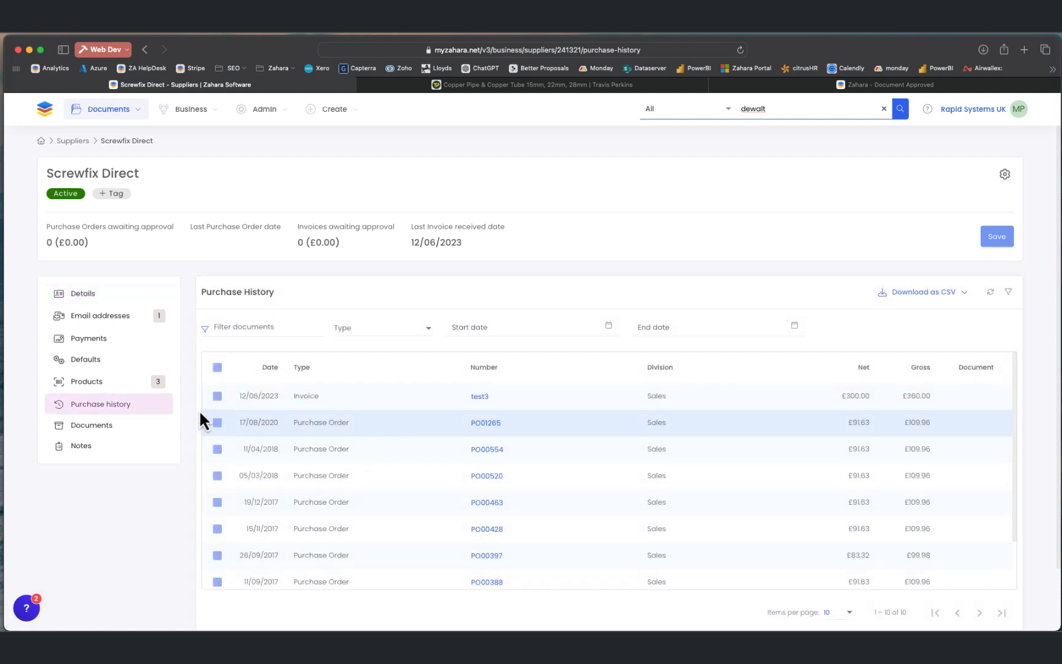
click(86, 382)
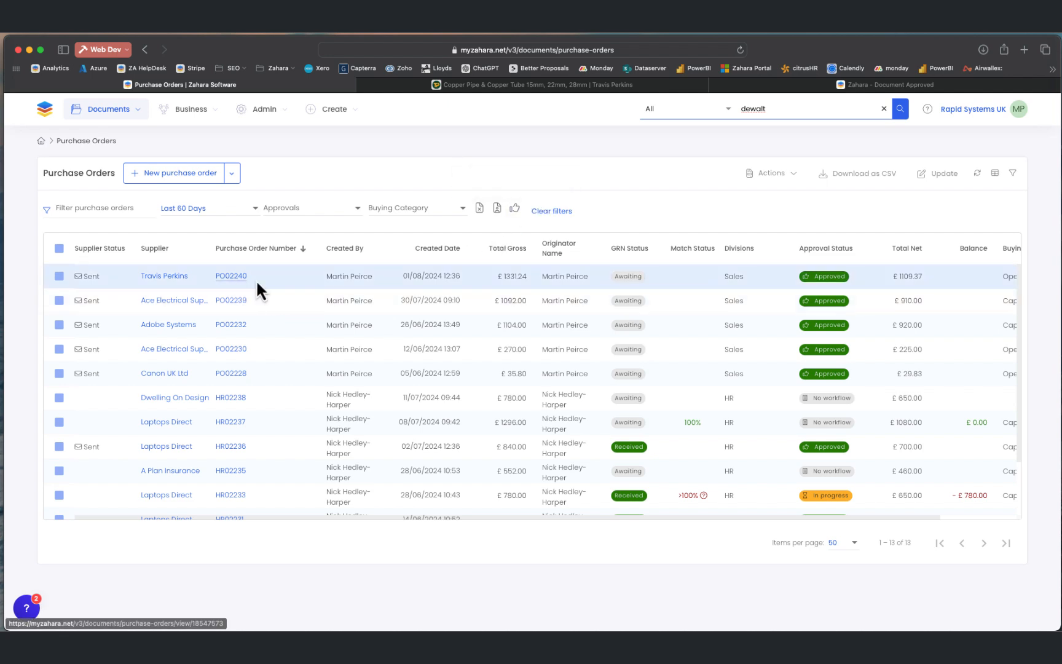
Return to the Purchase Orders list and examine the Travis Perkins order's workflow progress through to the supplier stage
click(831, 278)
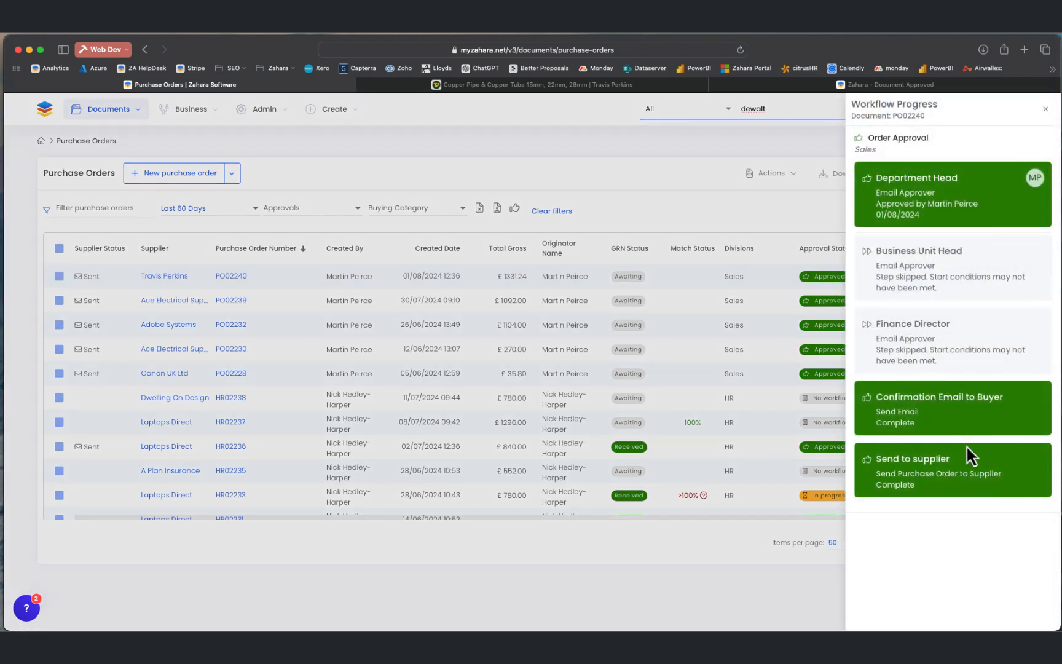
click(706, 191)
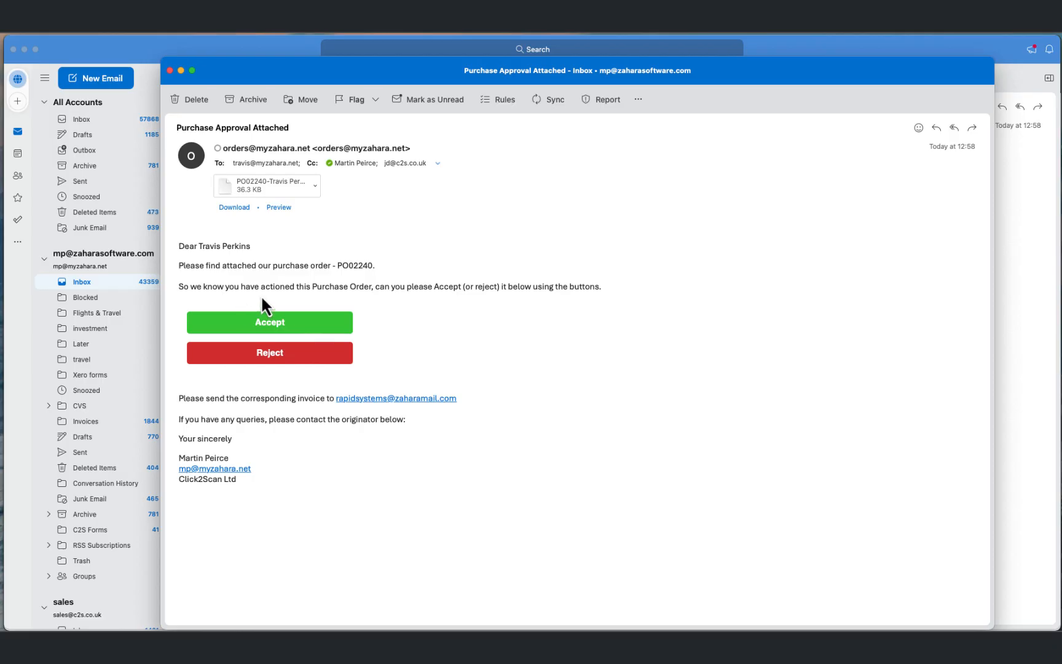
In the supplier's purchase order email, view the attached Travis Perkins order and accept it
click(291, 180)
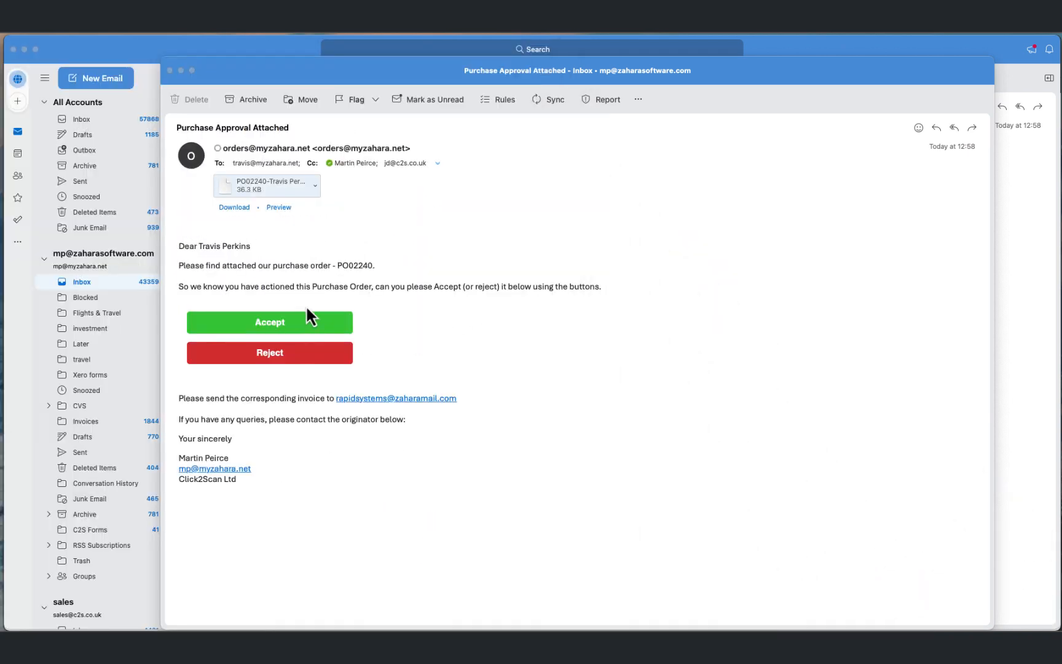
click(265, 329)
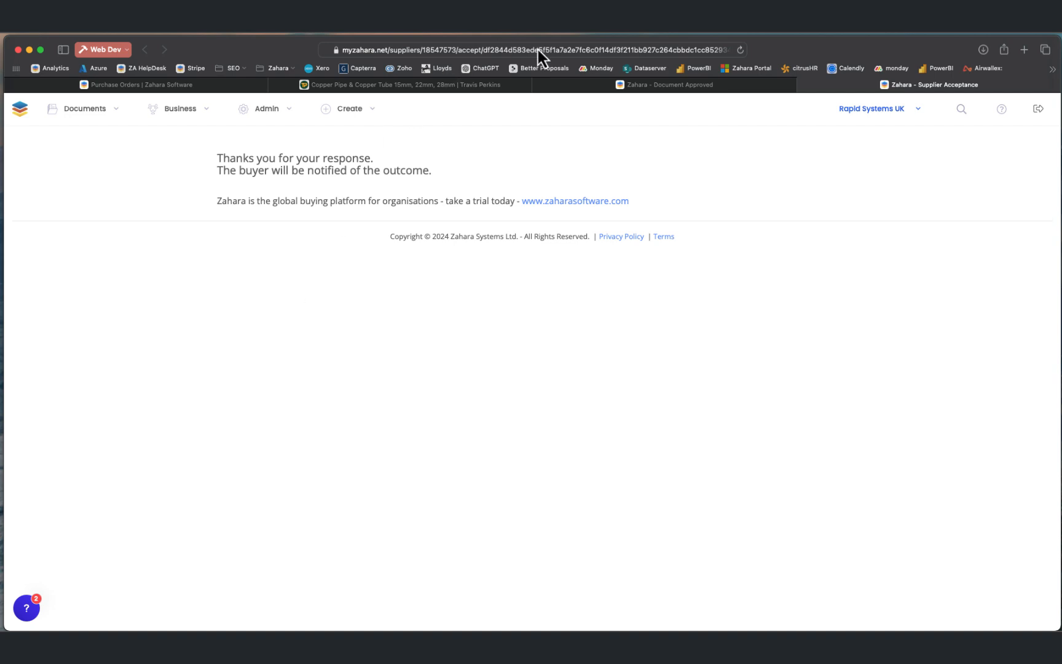
Back in the Purchase Orders list, record the Travis Perkins order as received in full and save the GRN
click(658, 88)
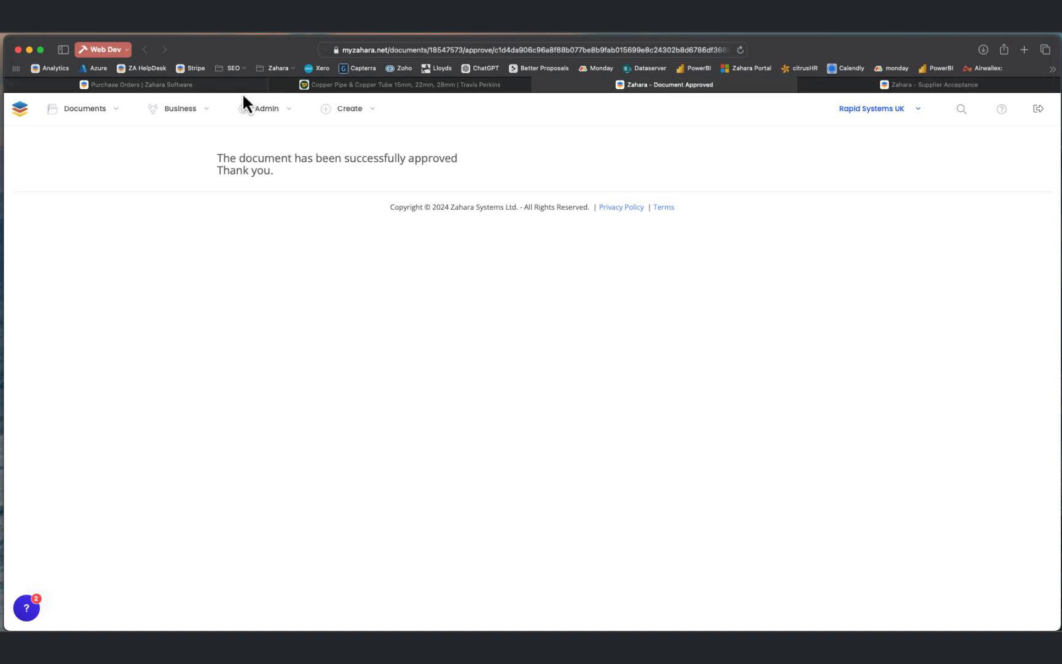
click(205, 86)
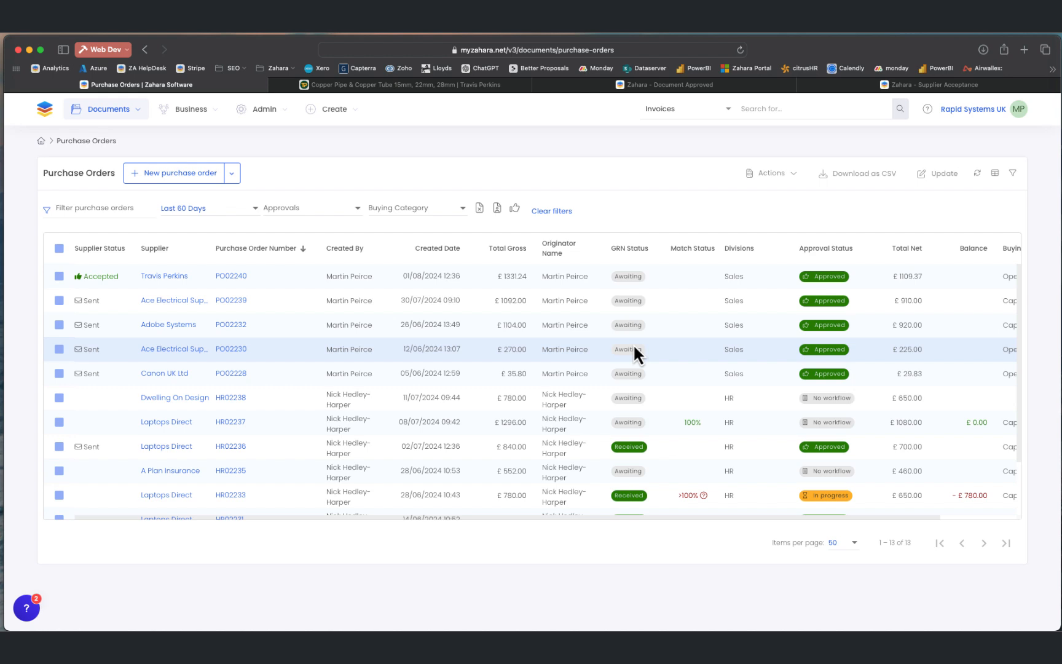
click(59, 277)
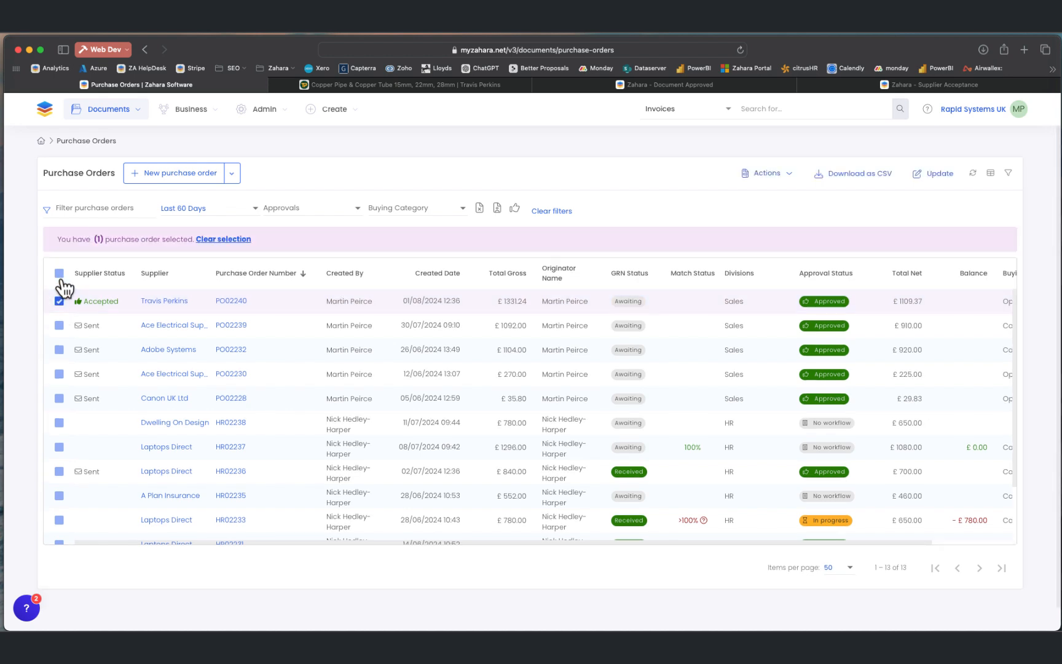
click(794, 183)
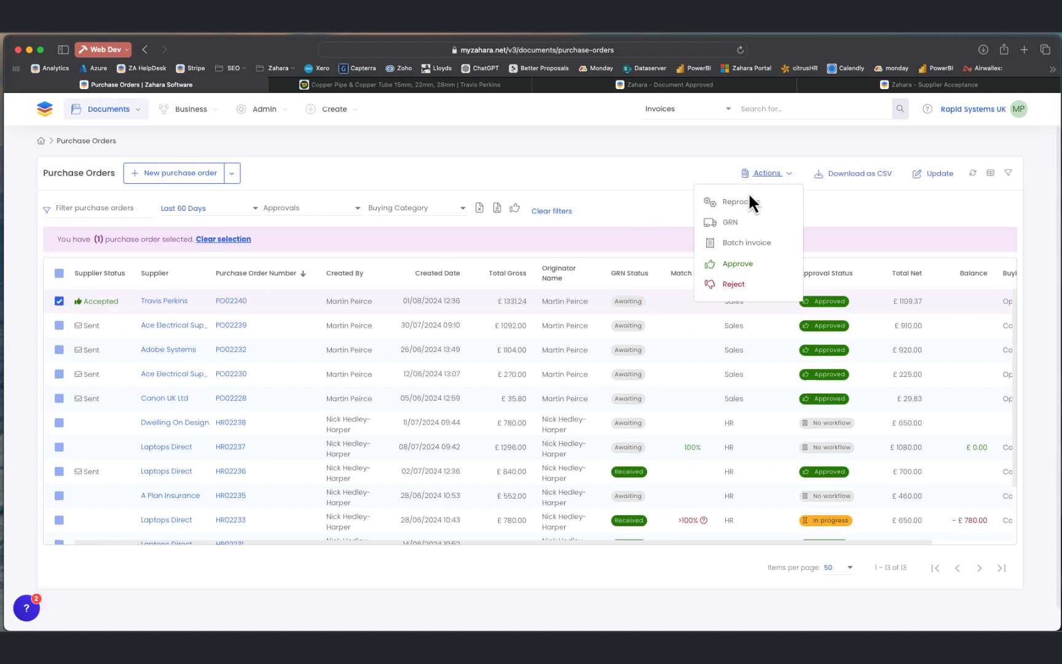
click(731, 222)
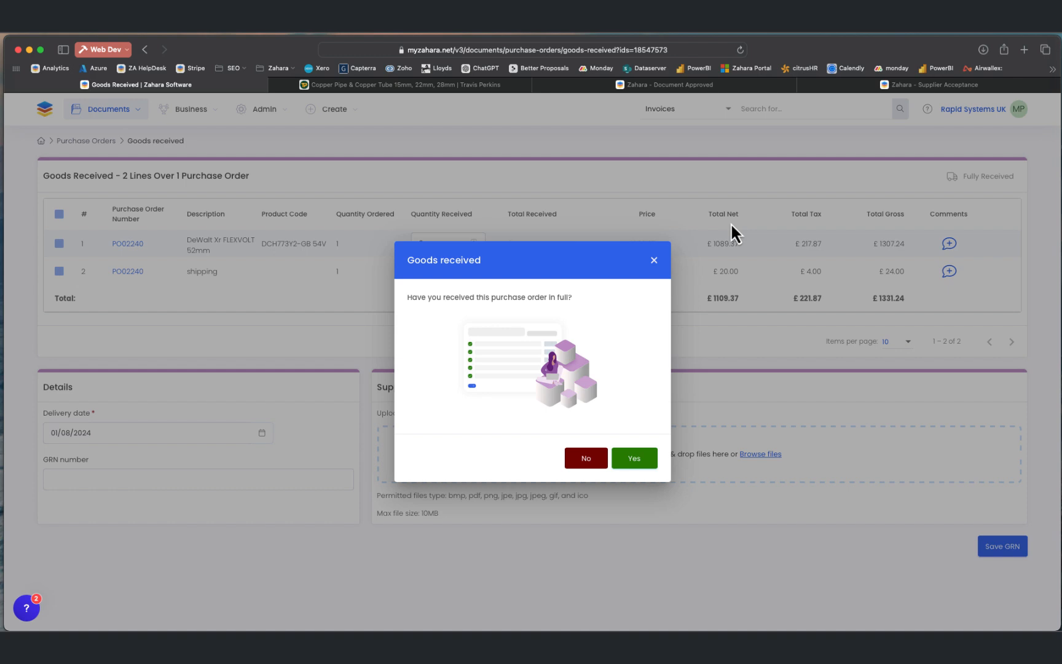
click(624, 459)
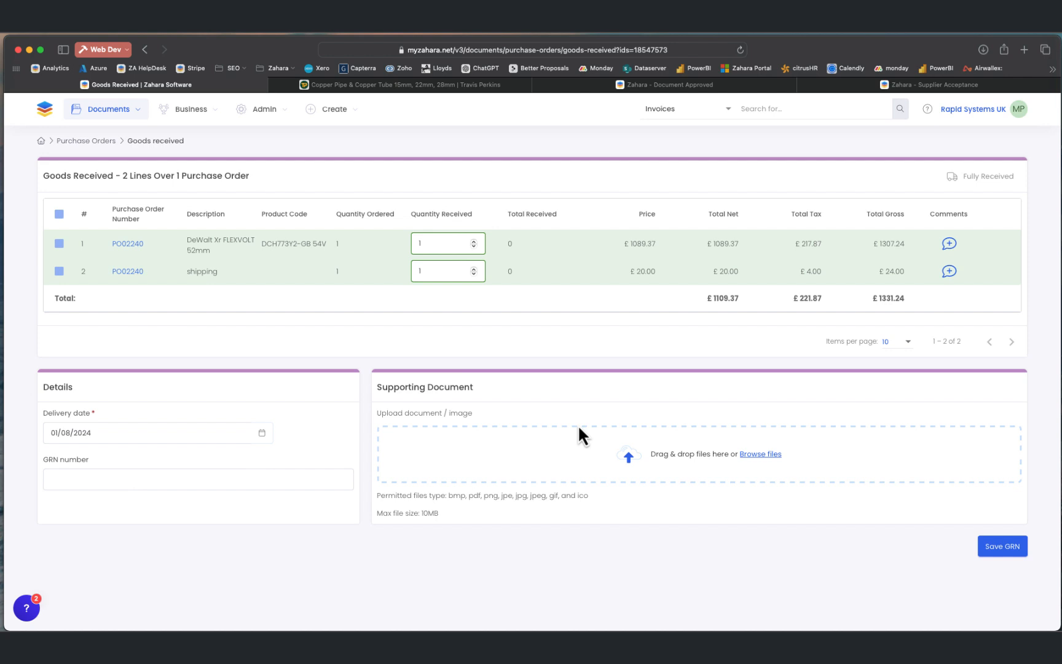
click(1000, 548)
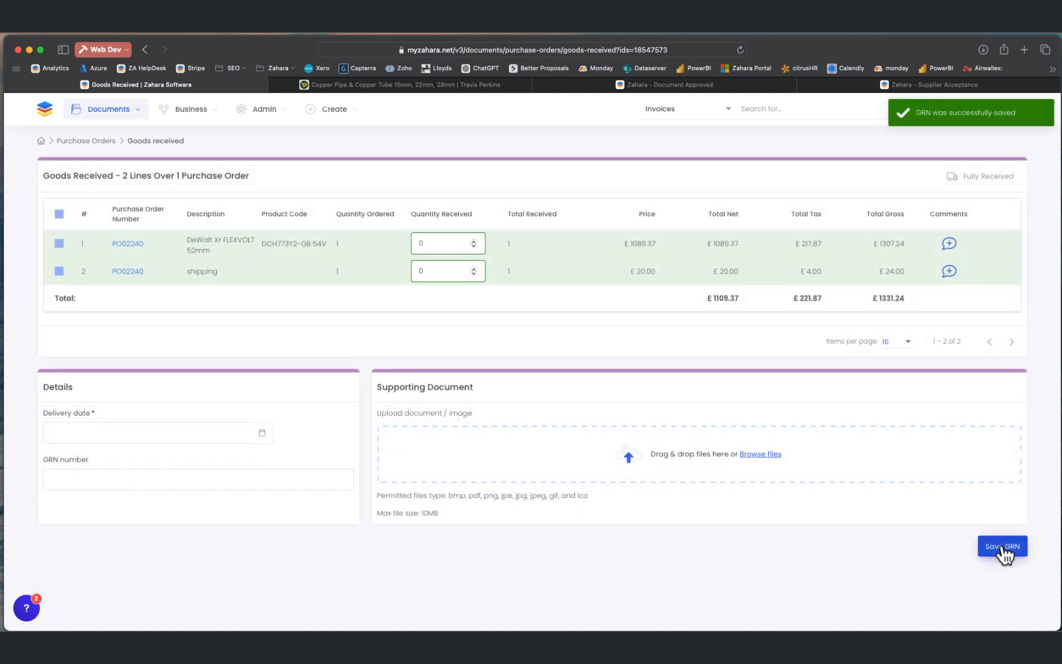
Return to the Purchase Orders list, open the Travis Perkins order and examine its received quantities and document history
click(86, 145)
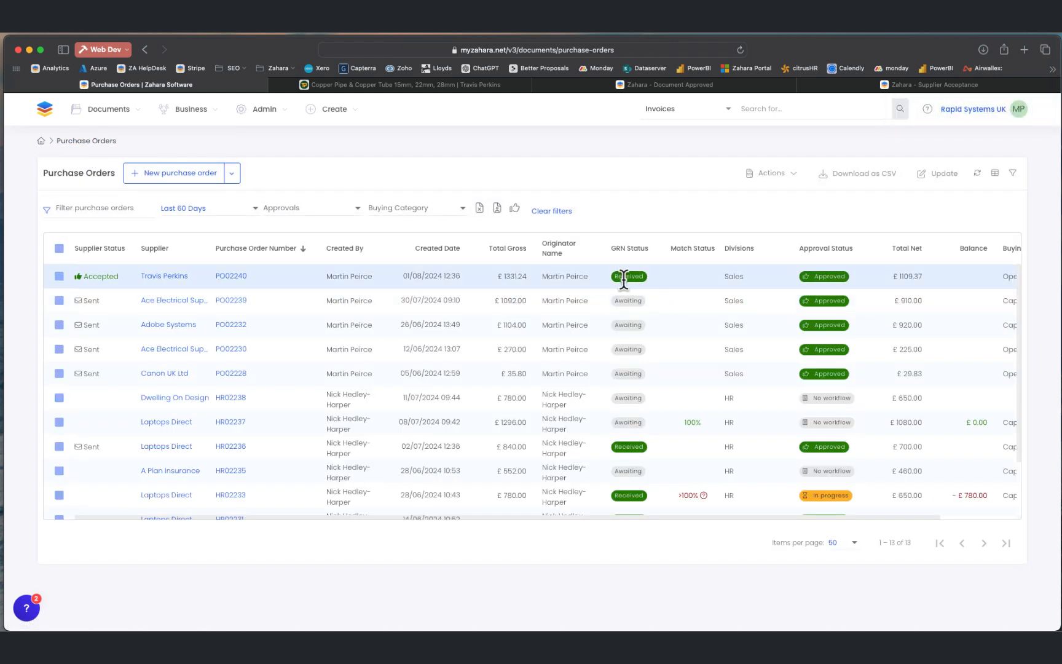
click(231, 276)
scroll(335, 430, down, 5)
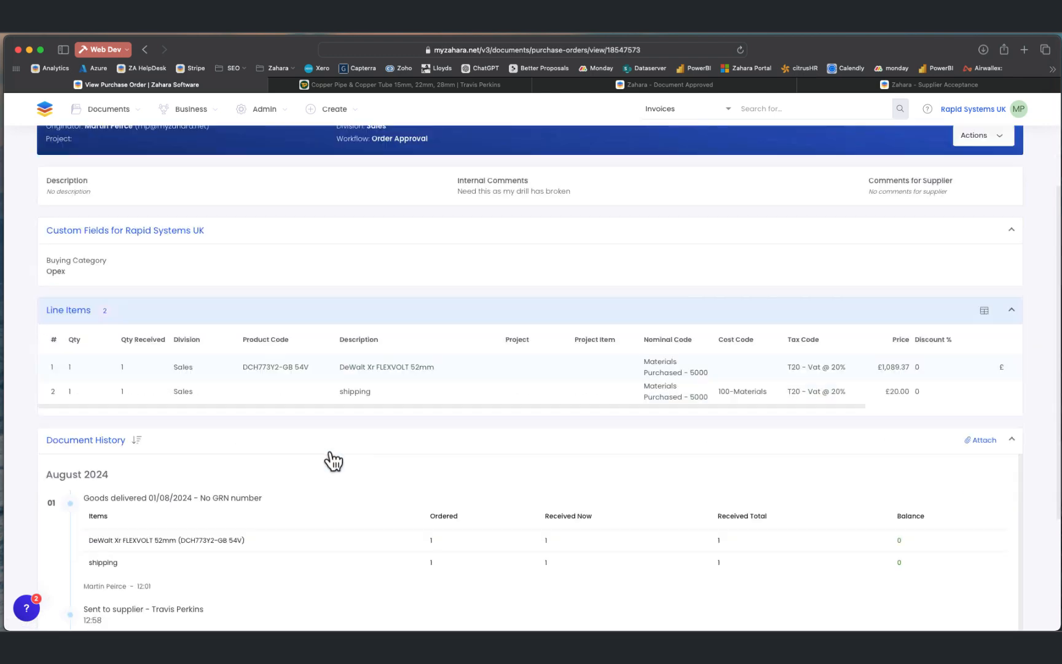
scroll(332, 461, down, 3)
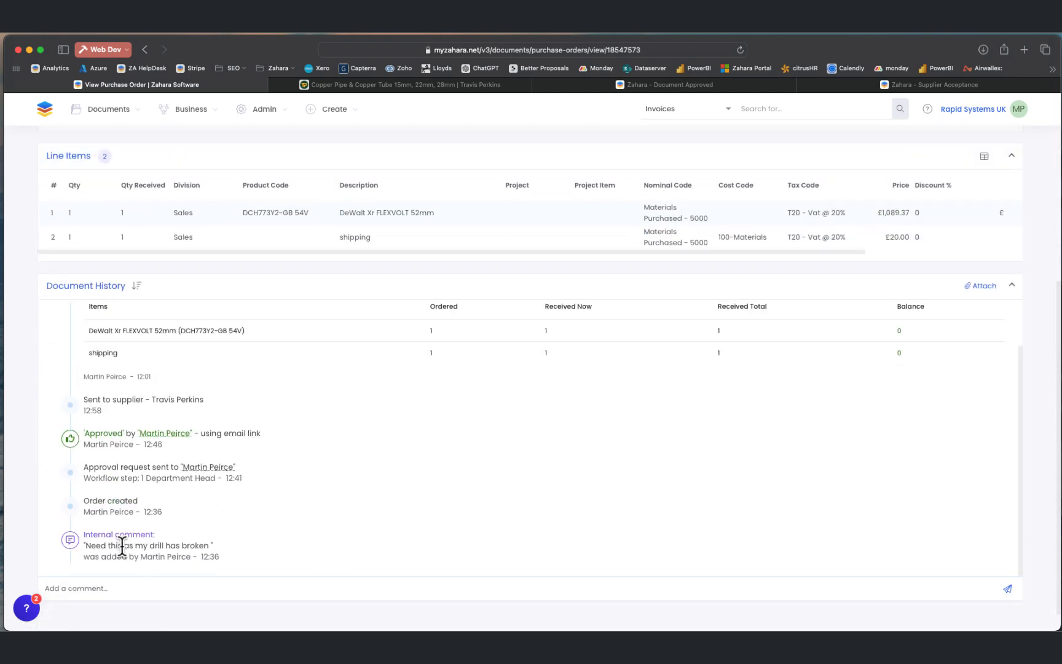
scroll(119, 529, down, 2)
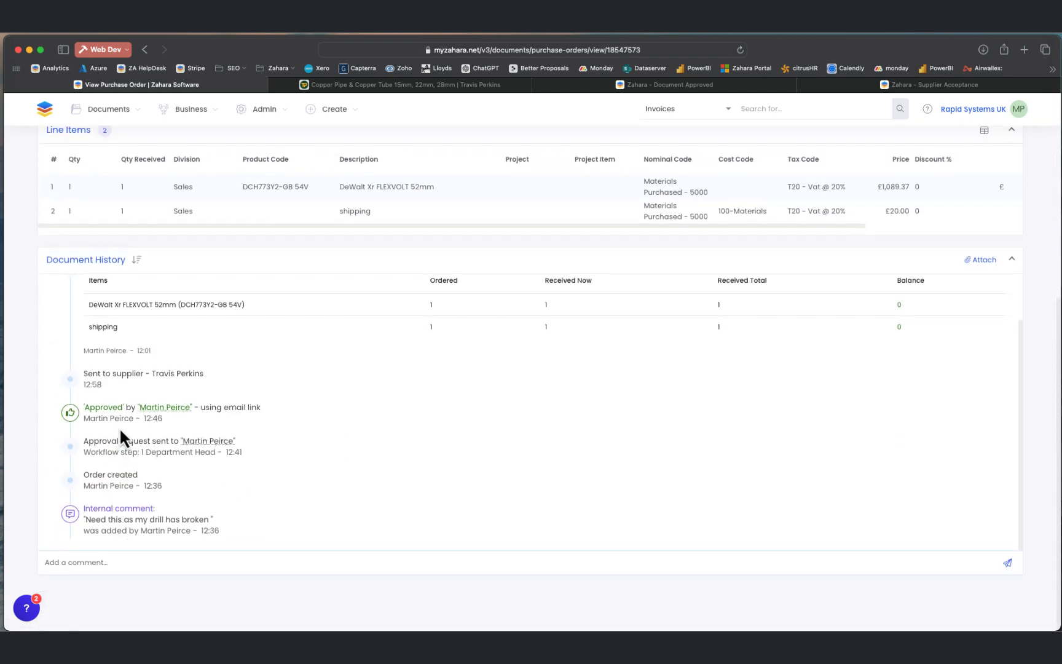
Open the Invoices Inbox and examine the Travis Perkins invoice's matched supplier, net values and purchase order
scroll(118, 385, up, 2)
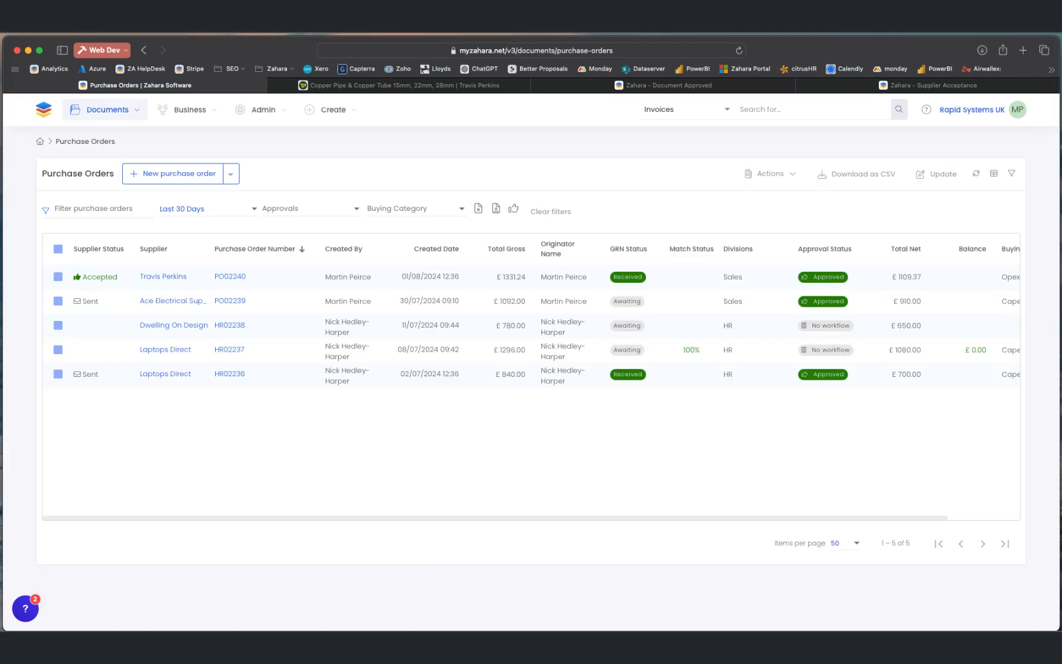
click(73, 111)
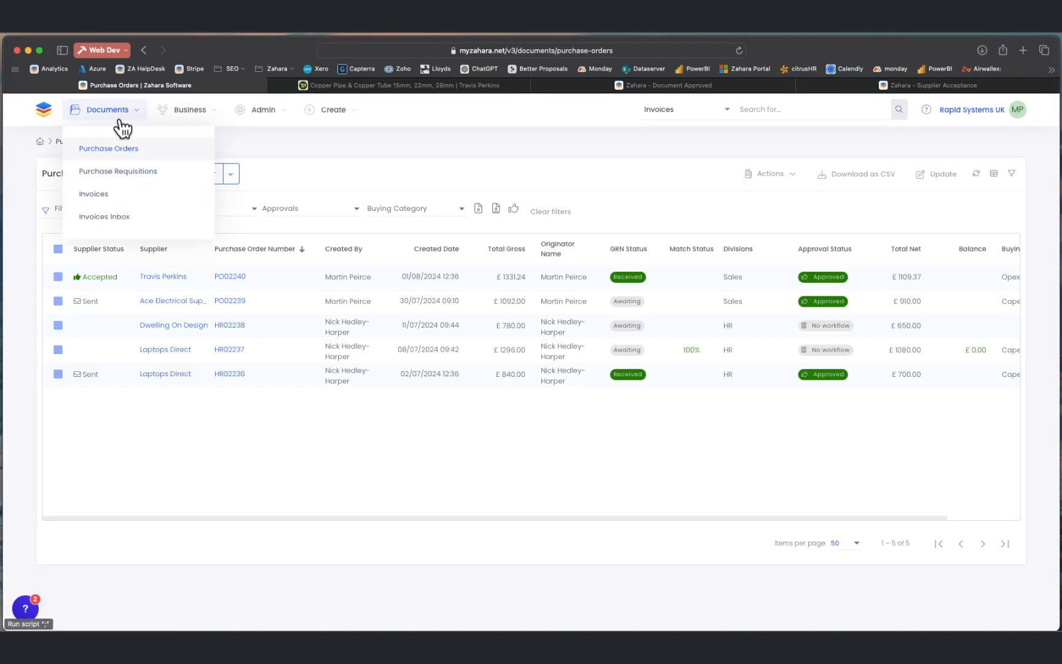
click(116, 219)
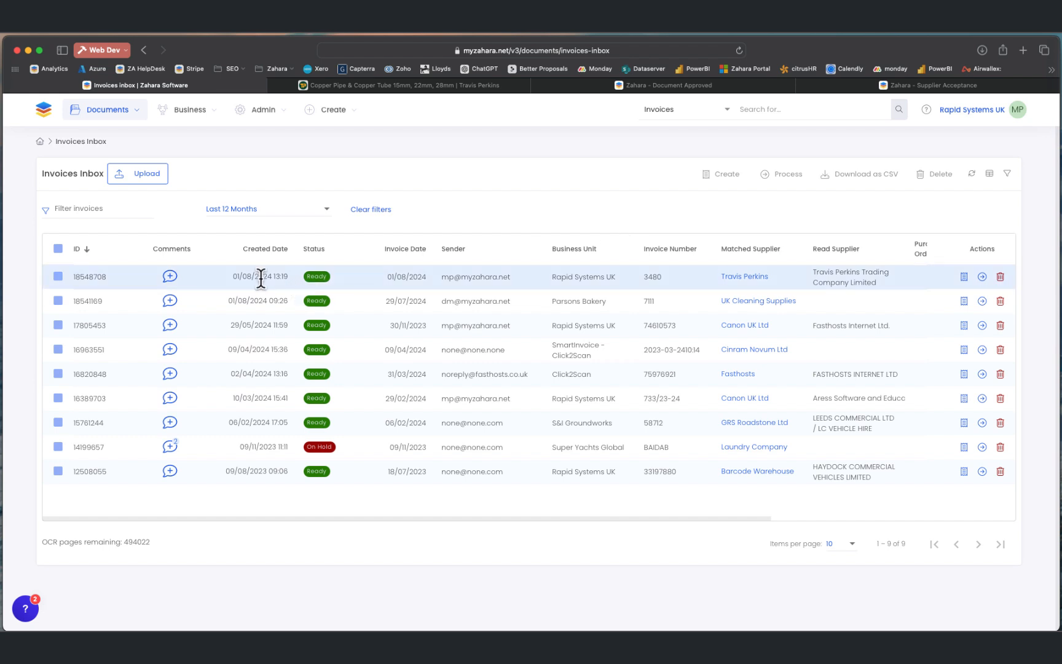
scroll(528, 286, right, 6)
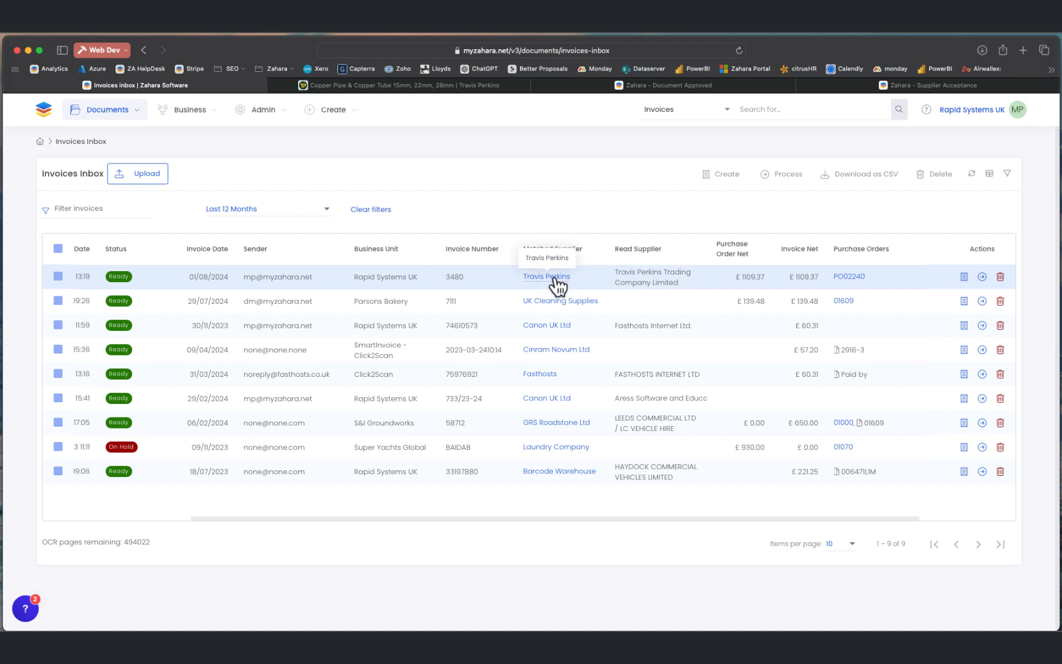
scroll(559, 286, right, 5)
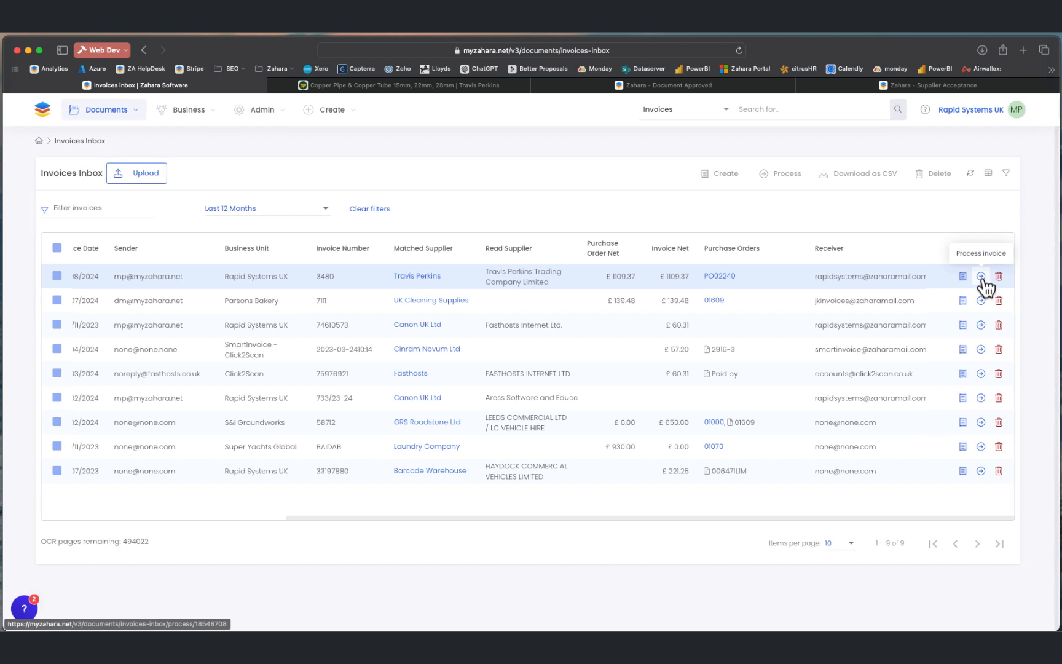
scroll(984, 286, left, 1)
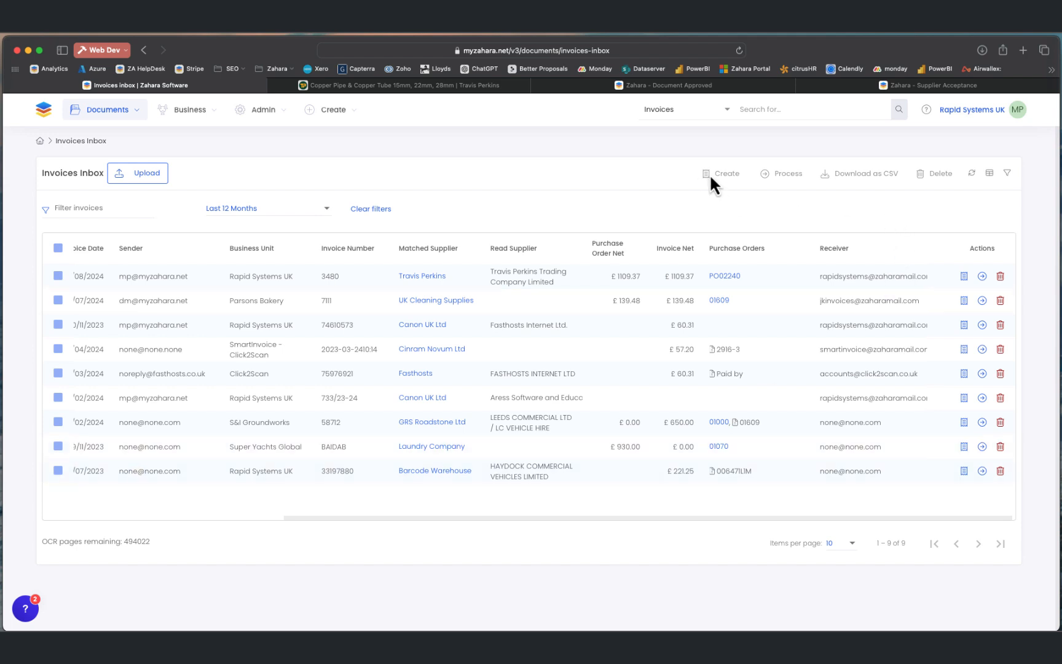
Open the Travis Perkins invoice for processing and check its available status options and comments
click(982, 276)
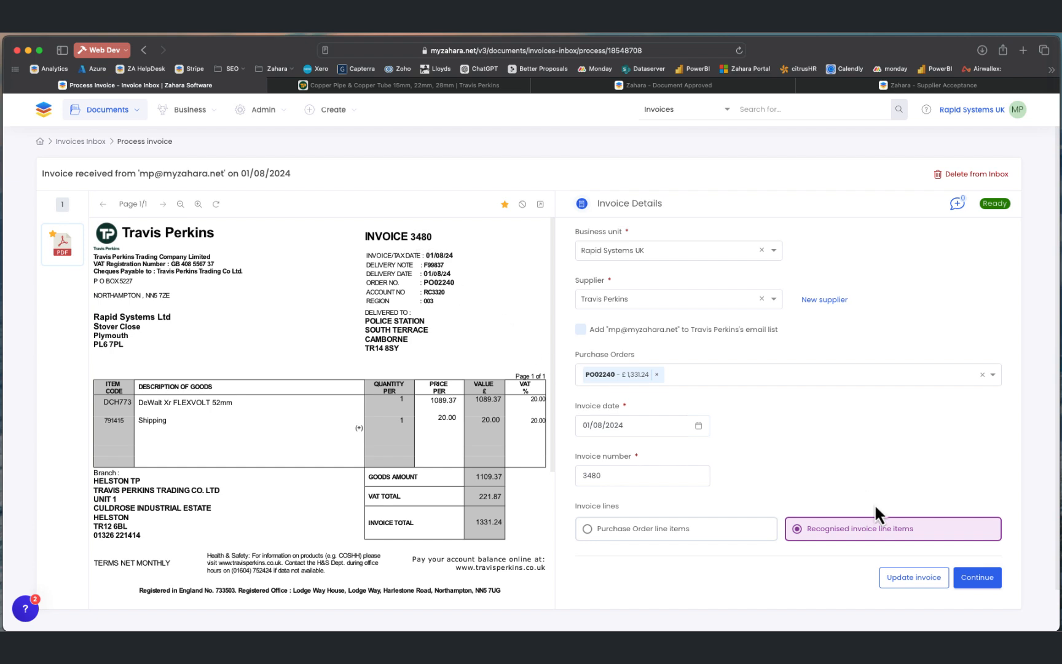
click(1001, 208)
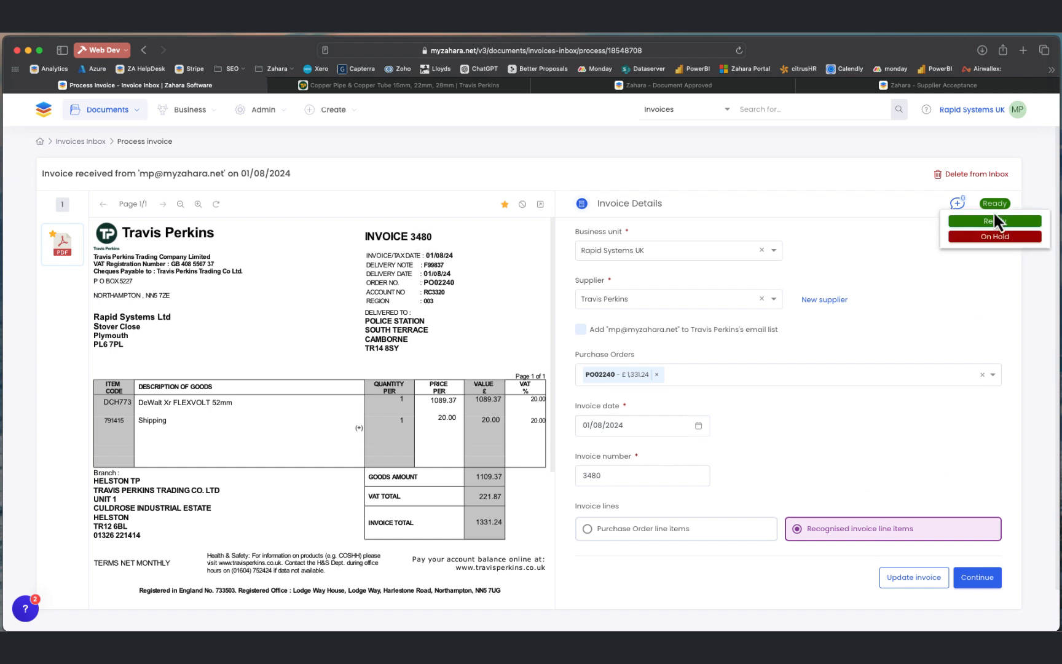
click(872, 225)
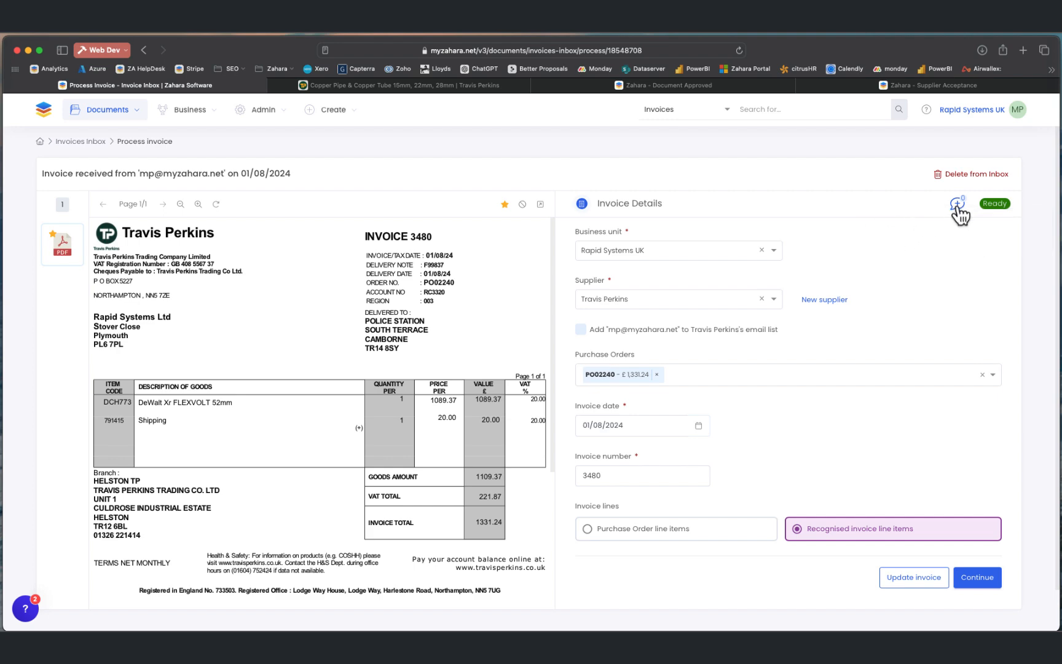
click(957, 205)
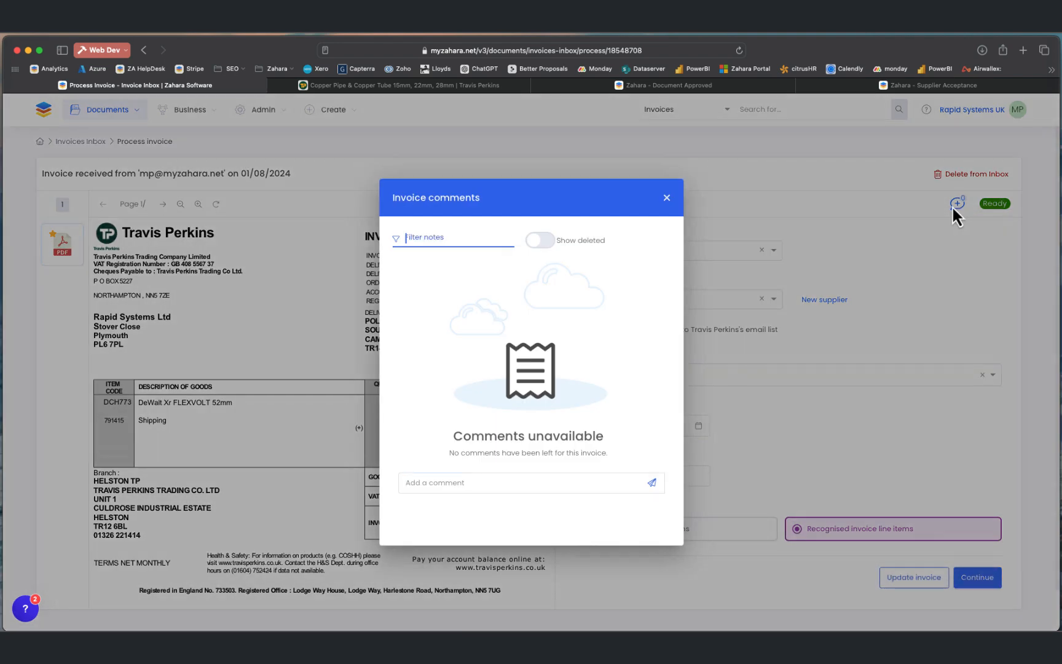
click(667, 199)
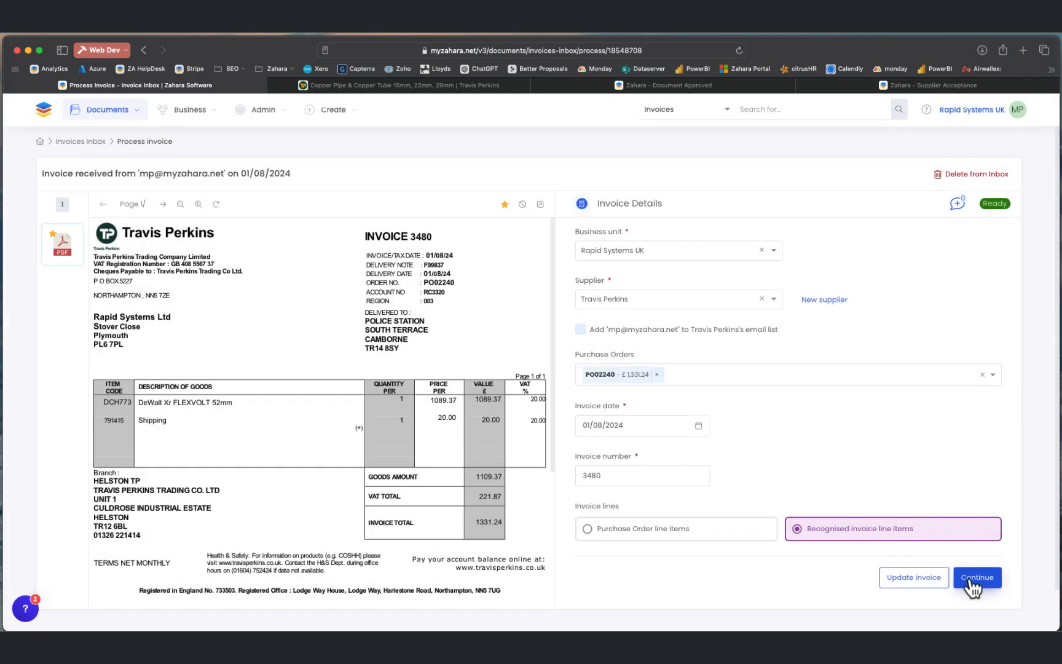
Continue with the recognised invoice line items and compare the invoice lines with the purchase order lines
click(969, 580)
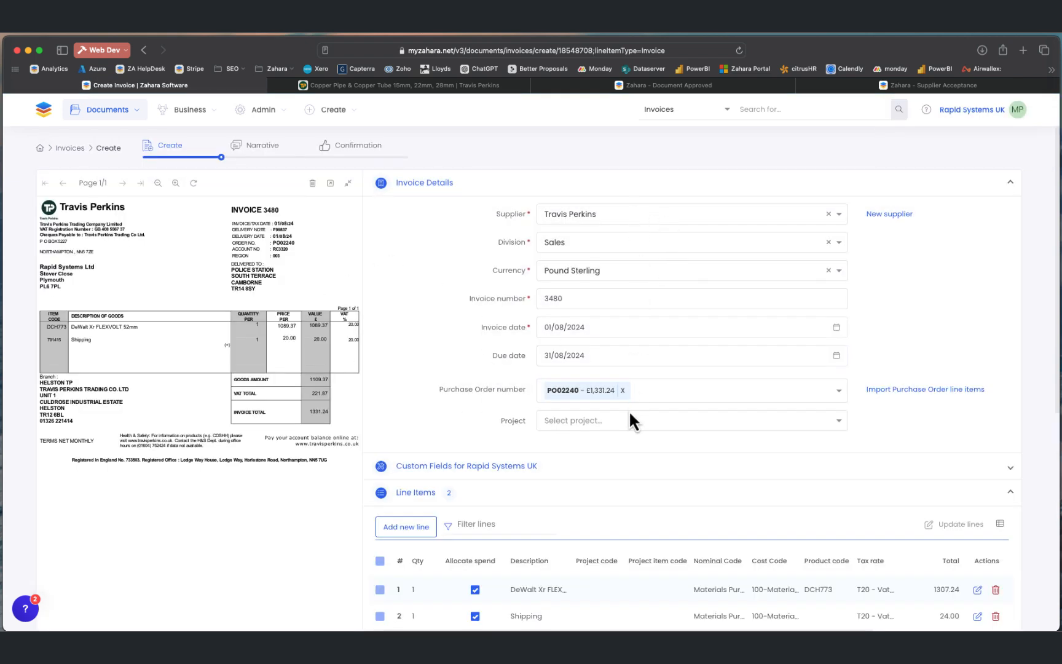
scroll(630, 414, down, 5)
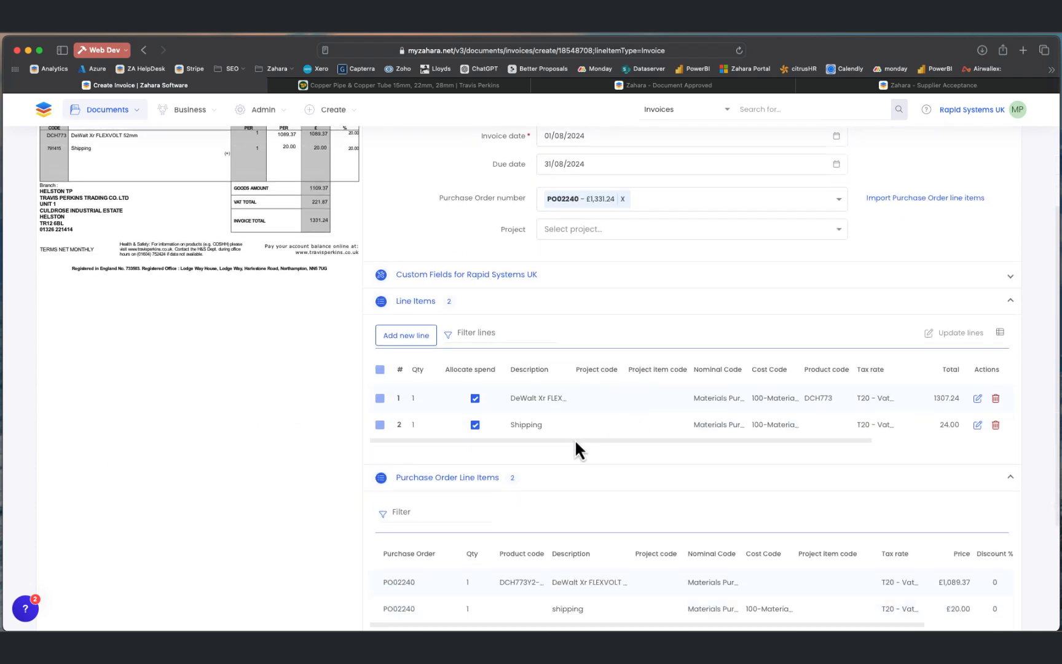
scroll(575, 438, down, 2)
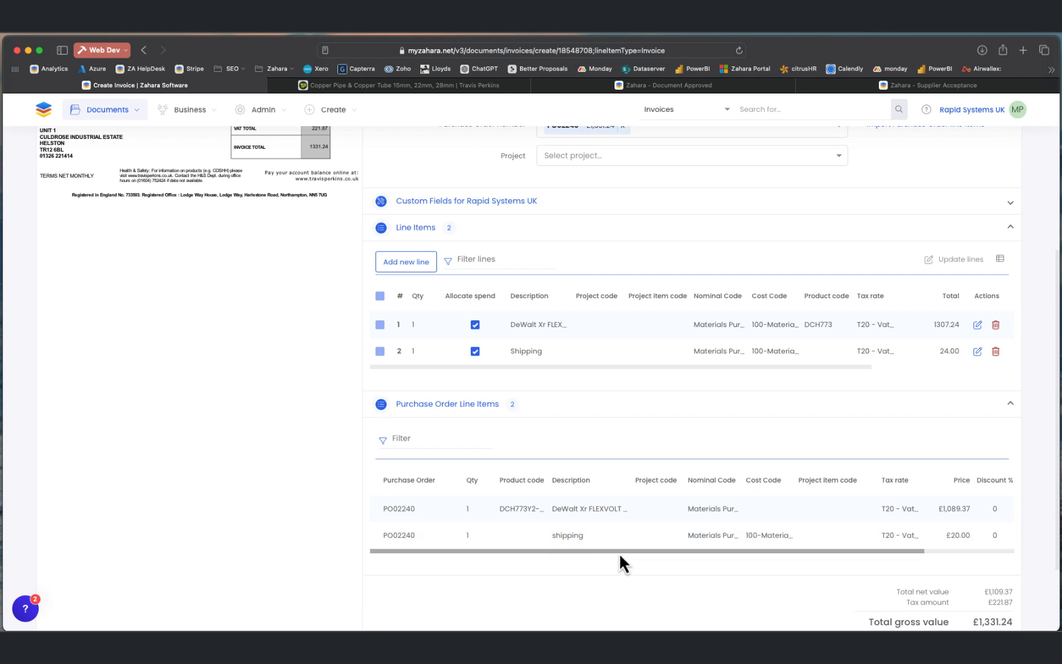
drag(696, 365, 855, 369)
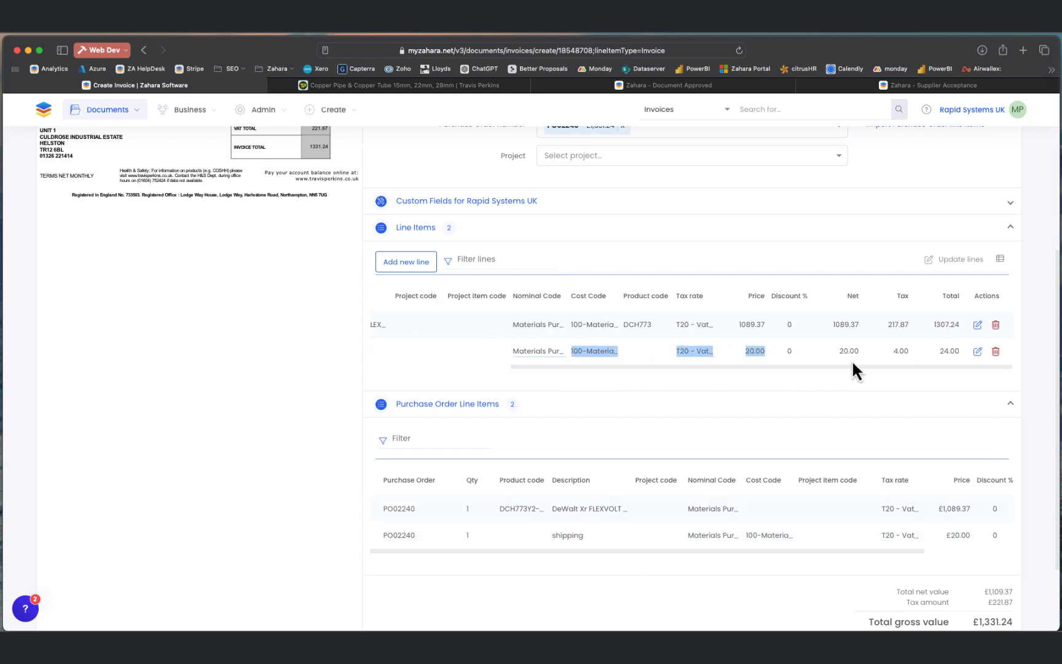
View the DeWalt Xr FLEXVOLT 52mm line's details and nominal code options, then return to the line list and invoice totals
click(977, 325)
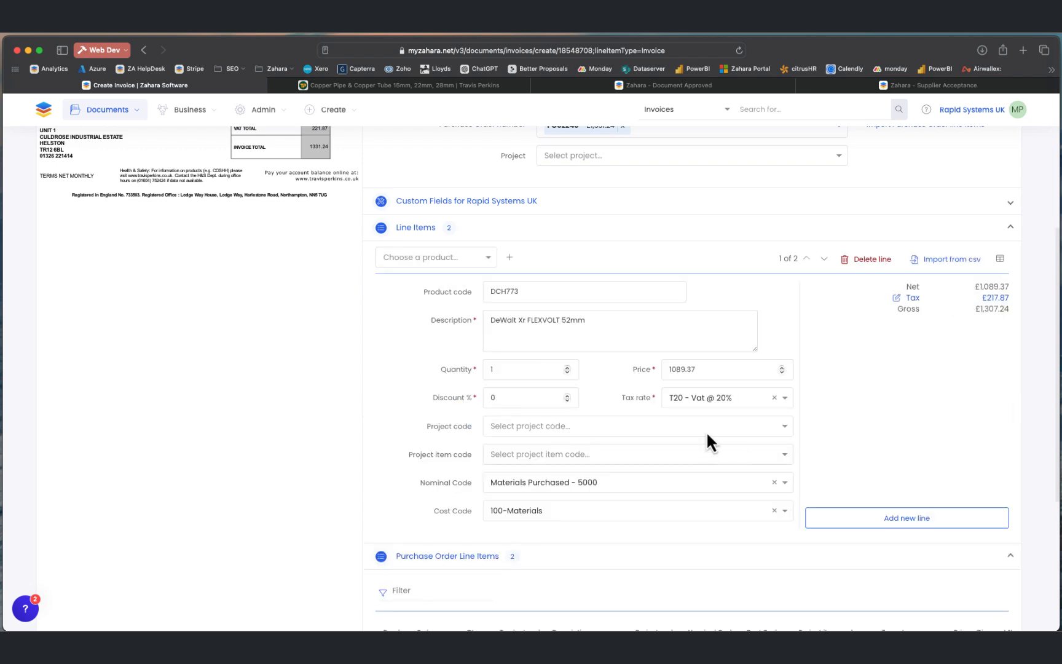
click(520, 482)
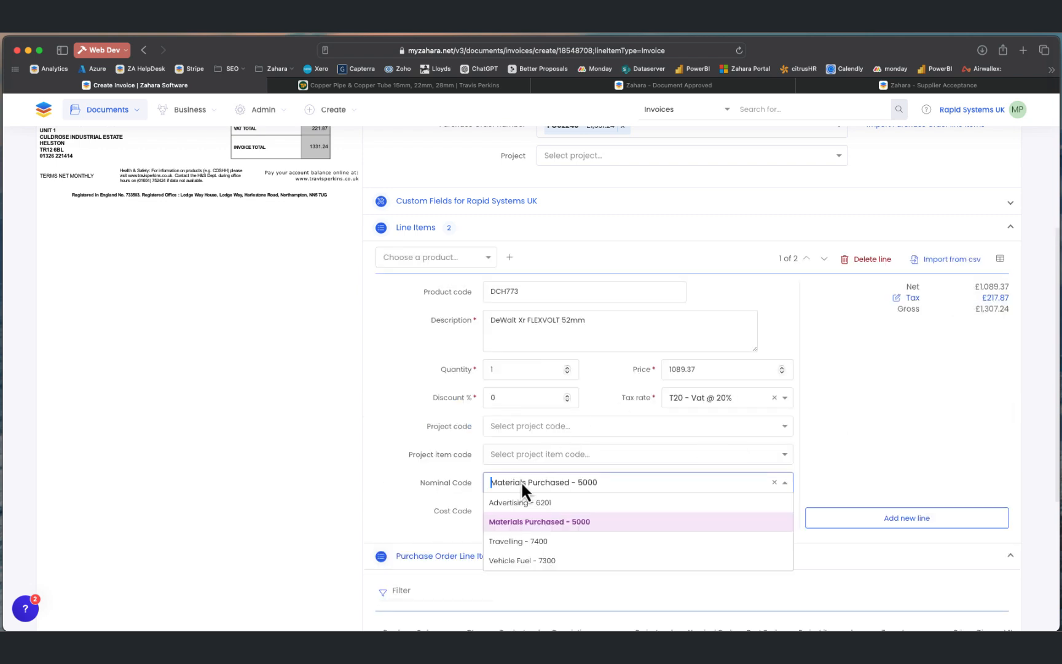
click(458, 477)
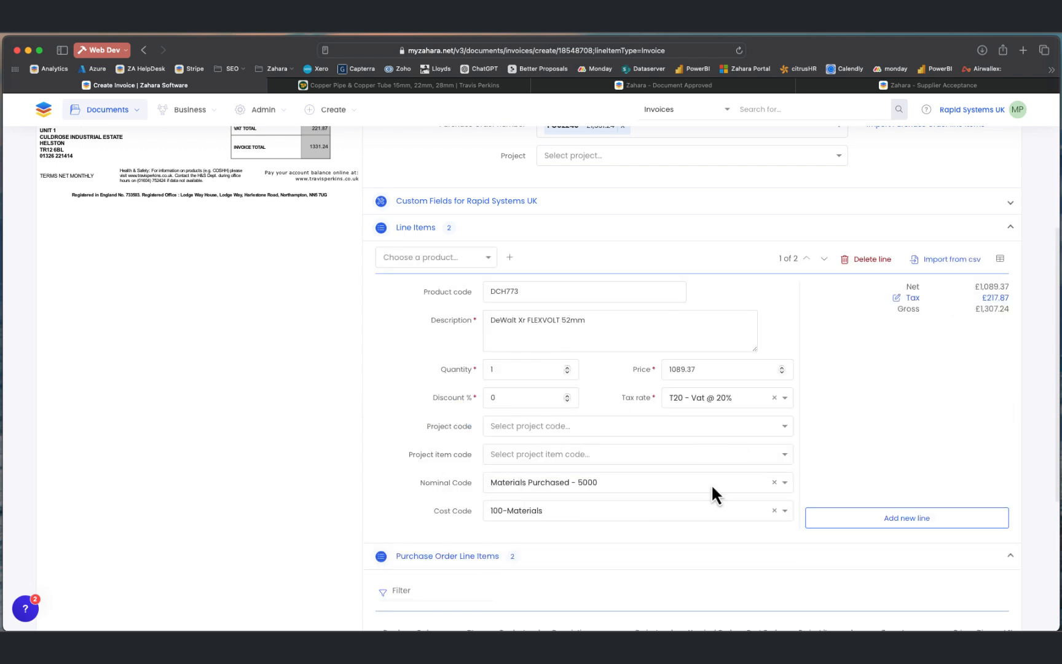
scroll(916, 409, down, 1)
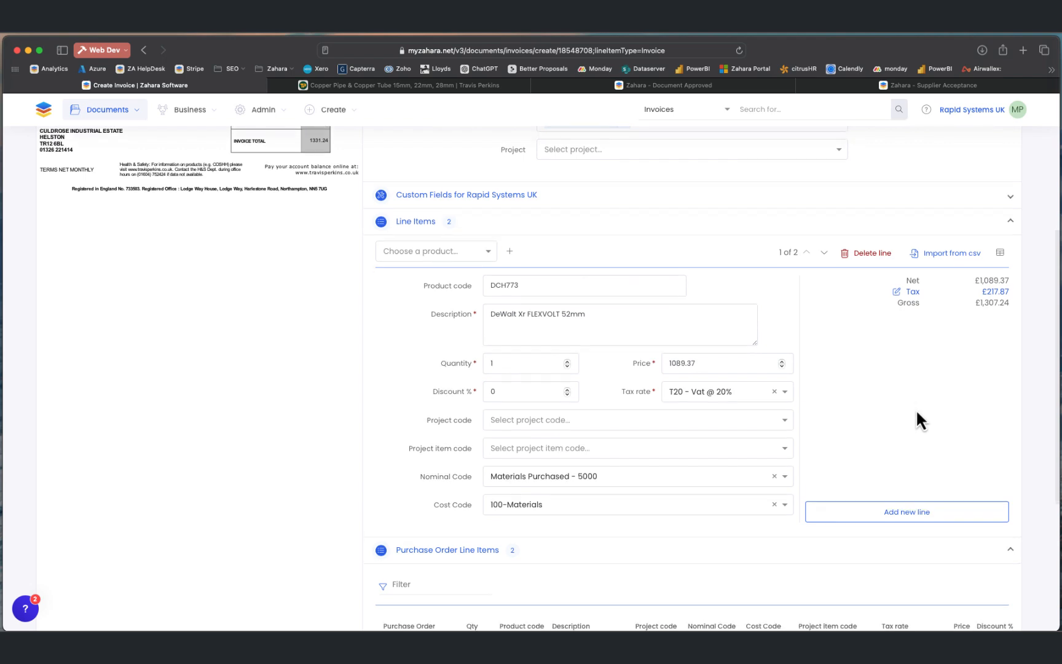
click(1000, 252)
scroll(926, 474, down, 5)
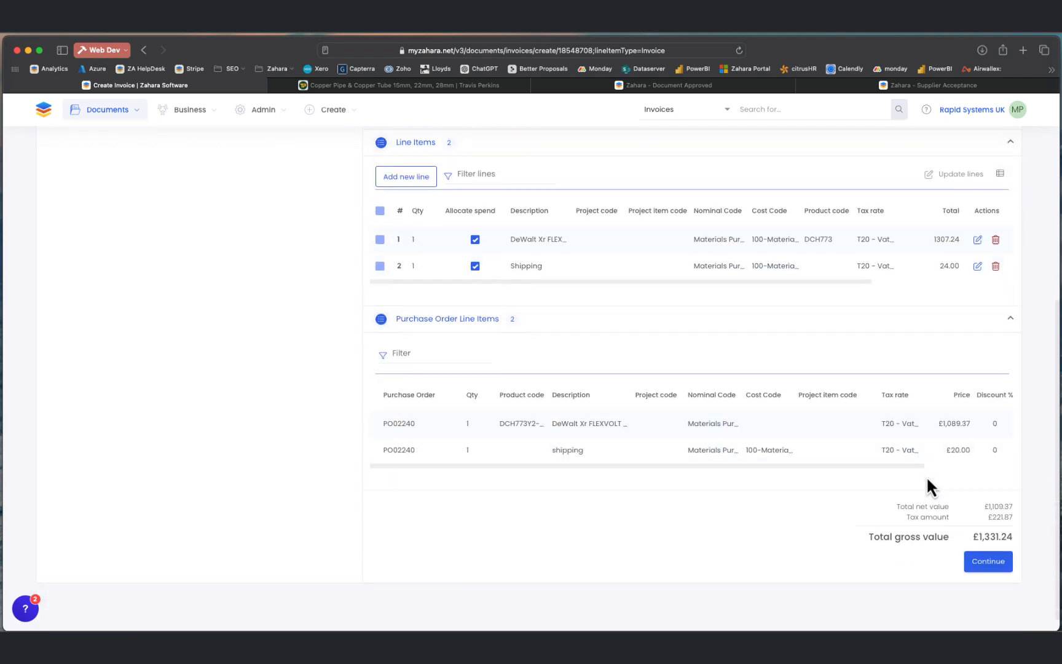
Proceed to the invoice's Narrative stage and set the Sales approval process to Invoice Automatic
click(978, 553)
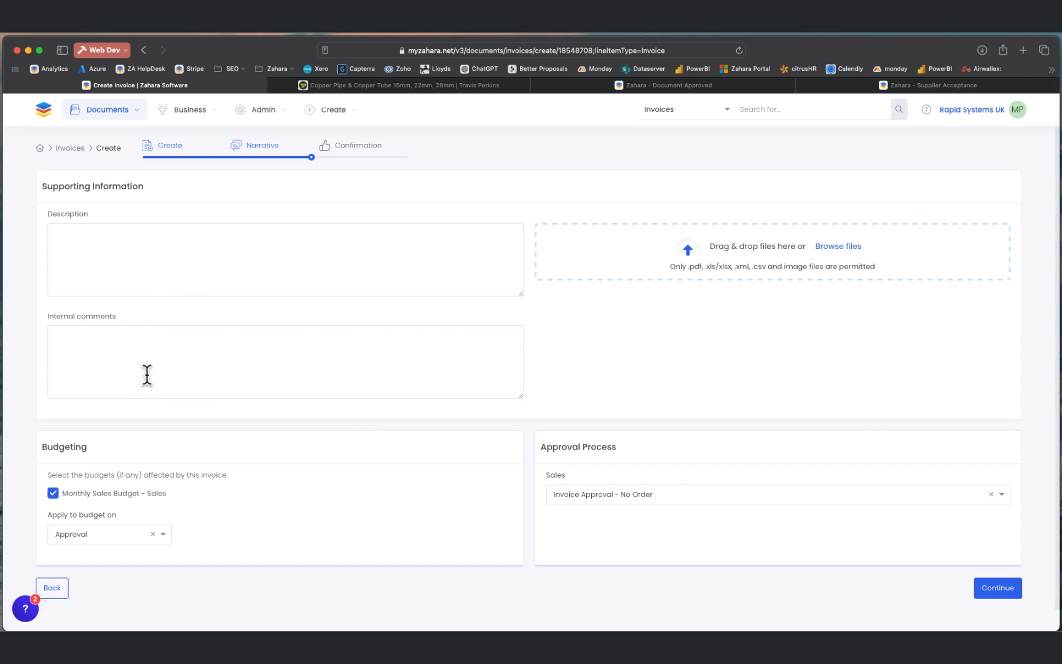
click(684, 490)
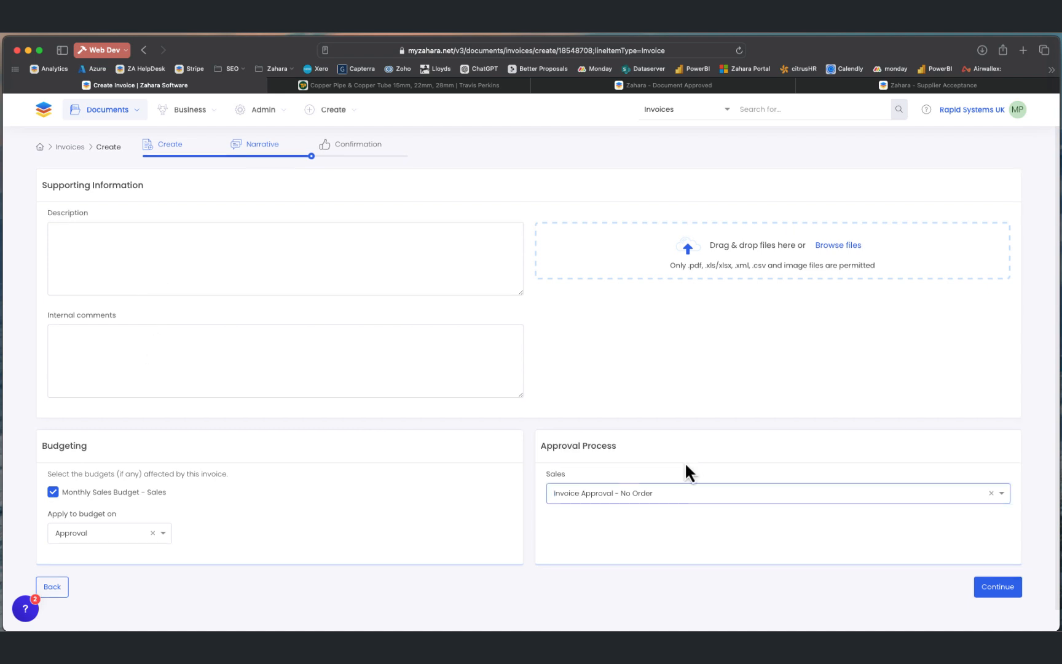
click(646, 497)
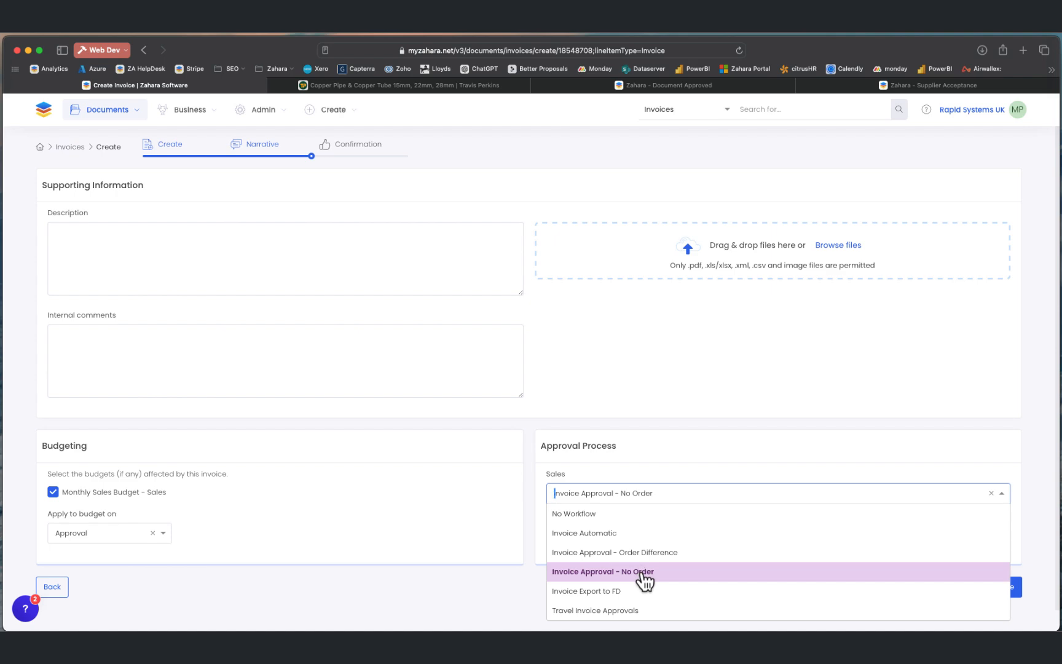
click(598, 534)
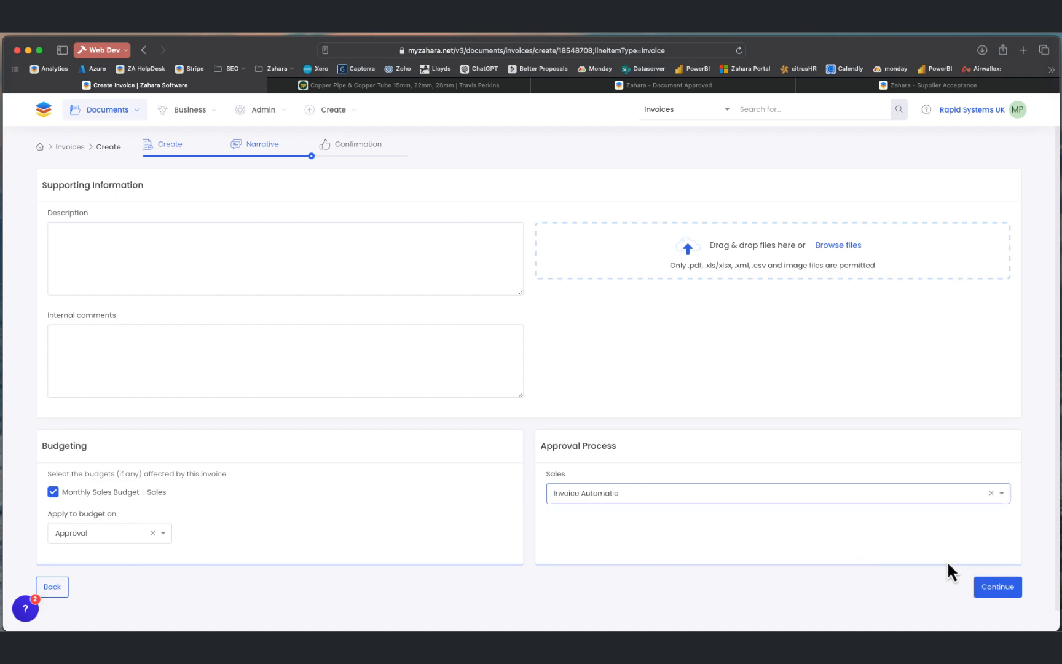
Proceed to the Confirmation stage, review the Travis Perkins invoice's lines and history, and create the invoice
click(990, 594)
scroll(744, 566, down, 8)
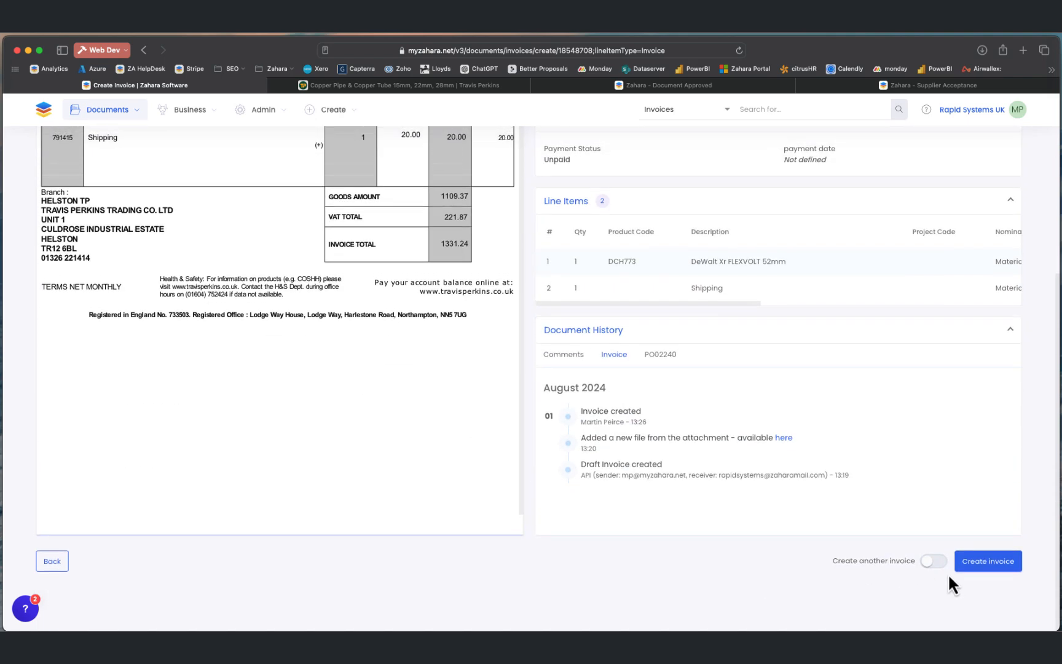
click(969, 568)
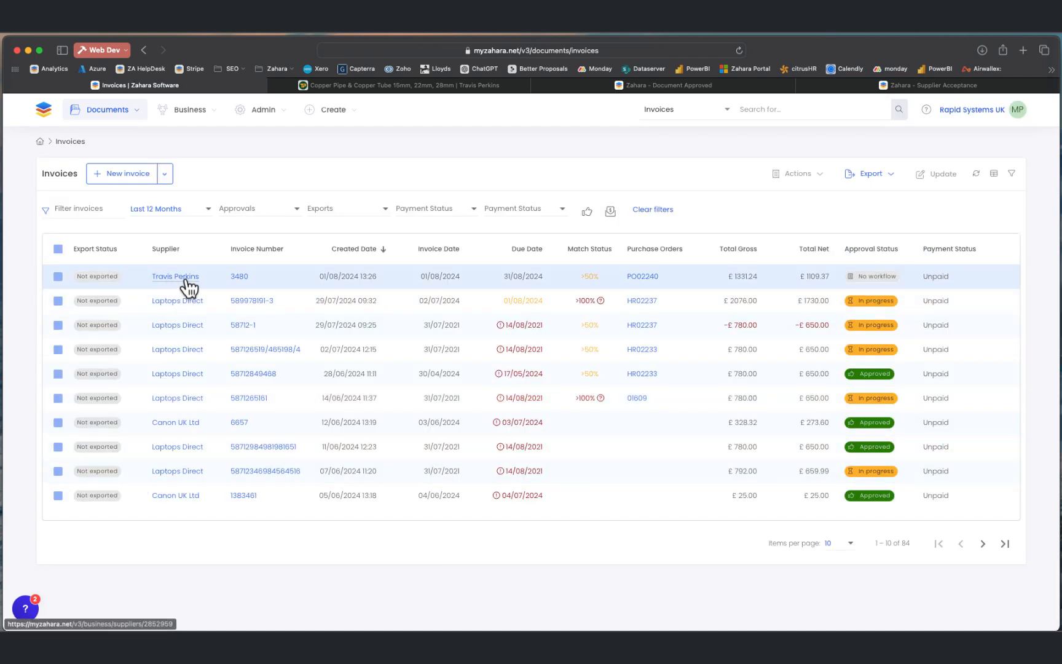
Switch to the Click2Scan business's Invoices list and view the newest Efalia invoice's workflow progress
click(136, 114)
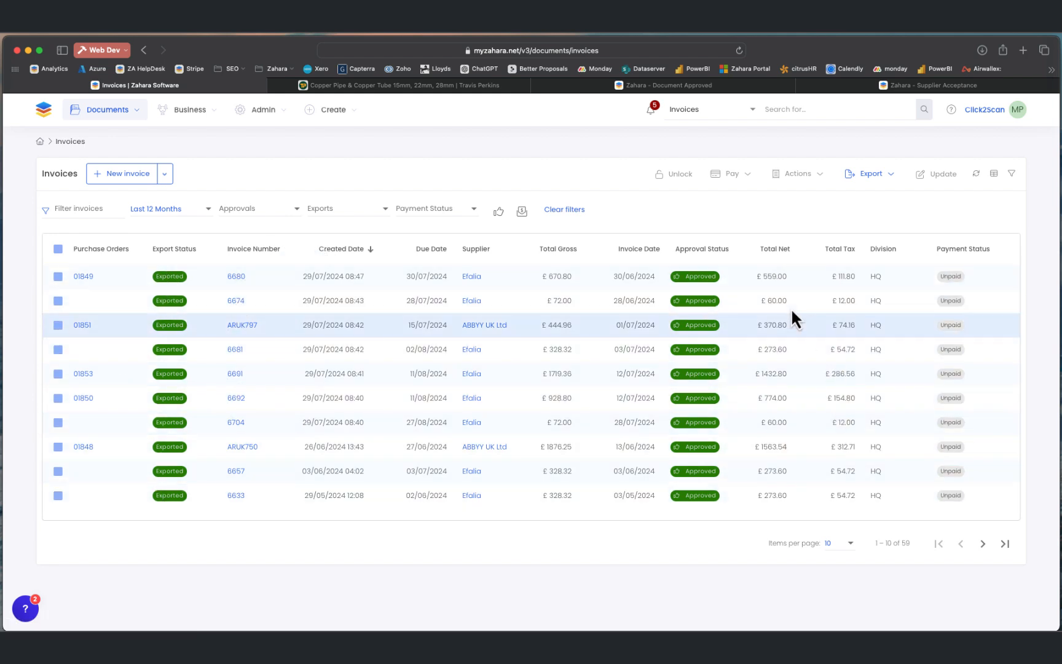
click(697, 280)
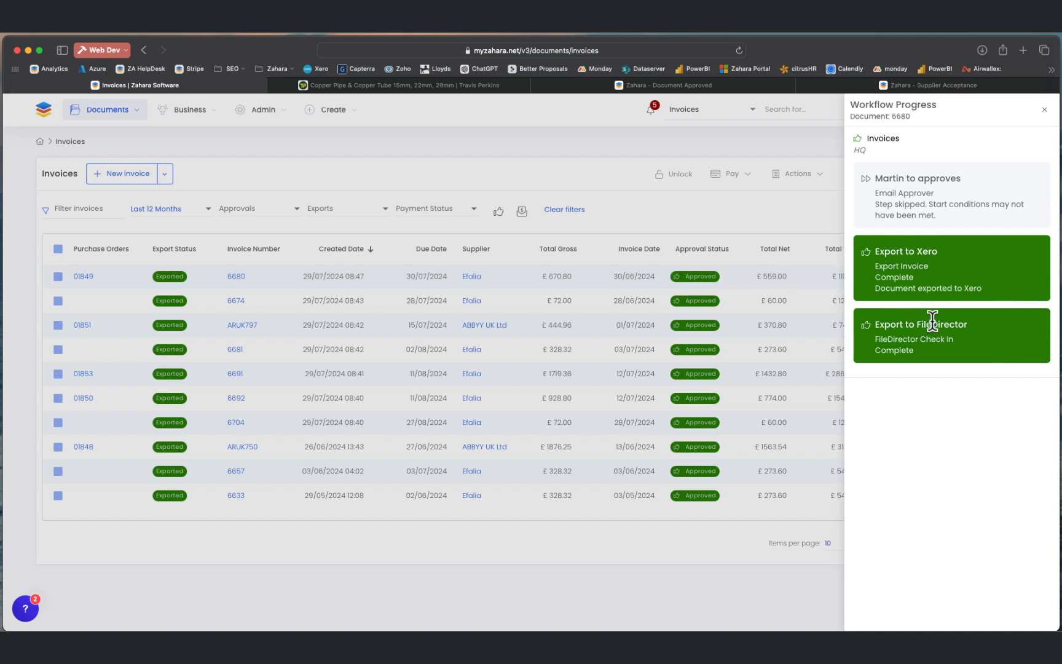
click(768, 211)
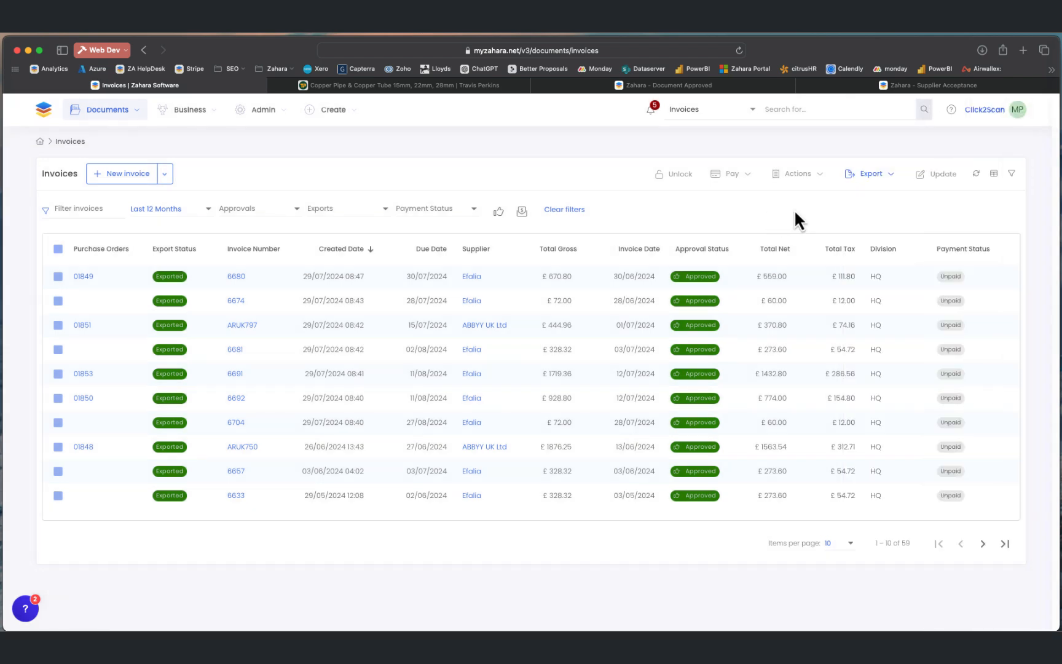
Open the newest Efalia invoice and examine its line item and document history
click(240, 278)
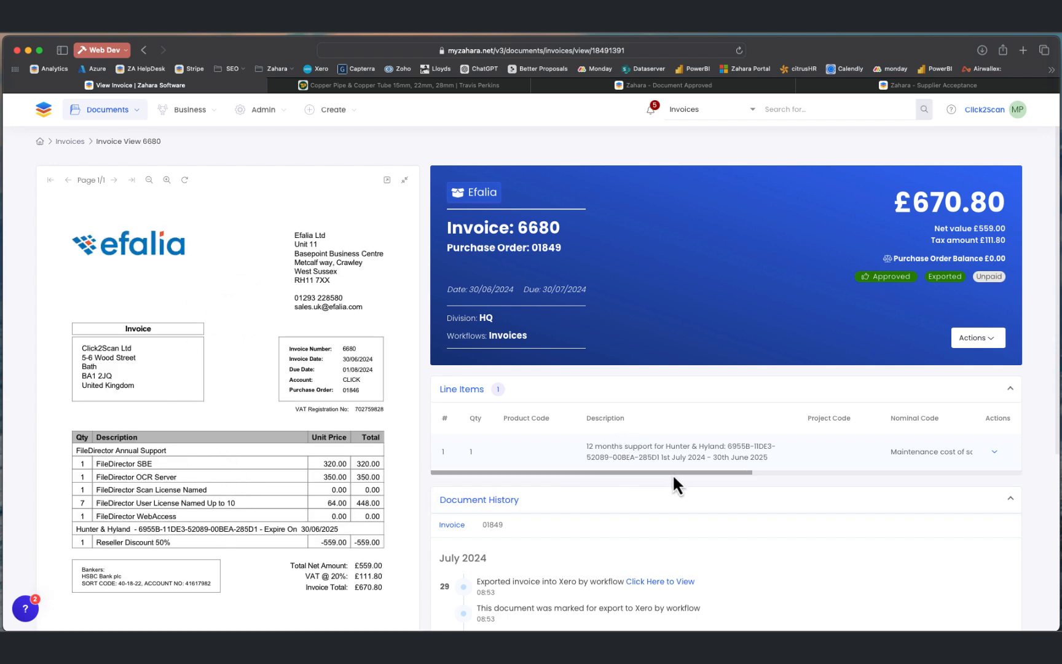
drag(672, 473, 633, 480)
scroll(630, 523, down, 3)
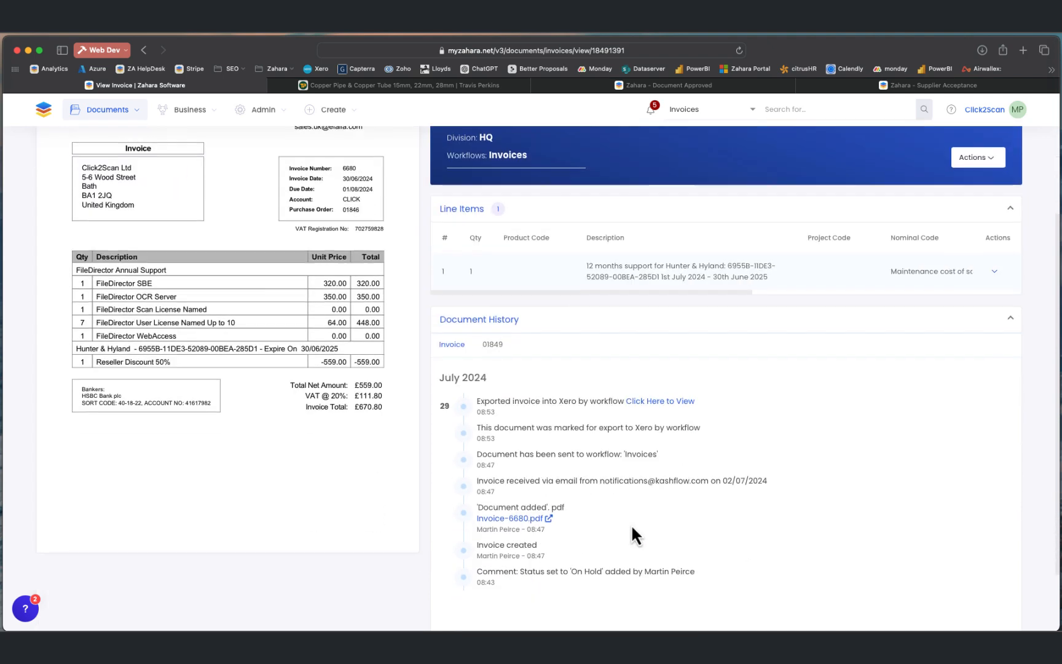
scroll(630, 523, up, 3)
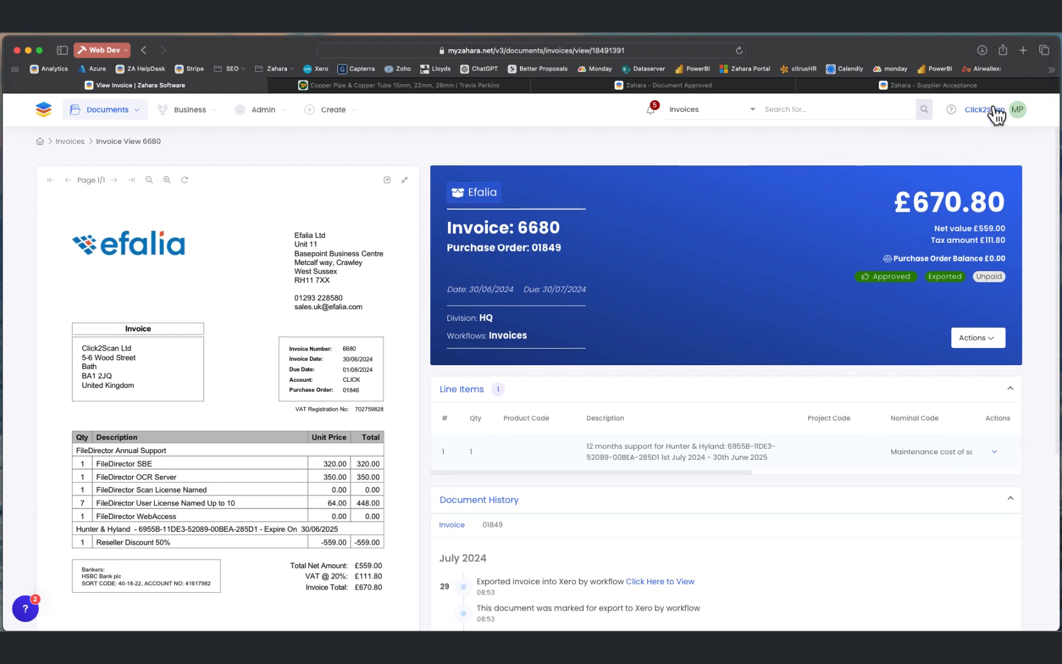
From the Efalia invoice's document history, open the exported bill in Xero and examine its details and notes
scroll(619, 418, down, 2)
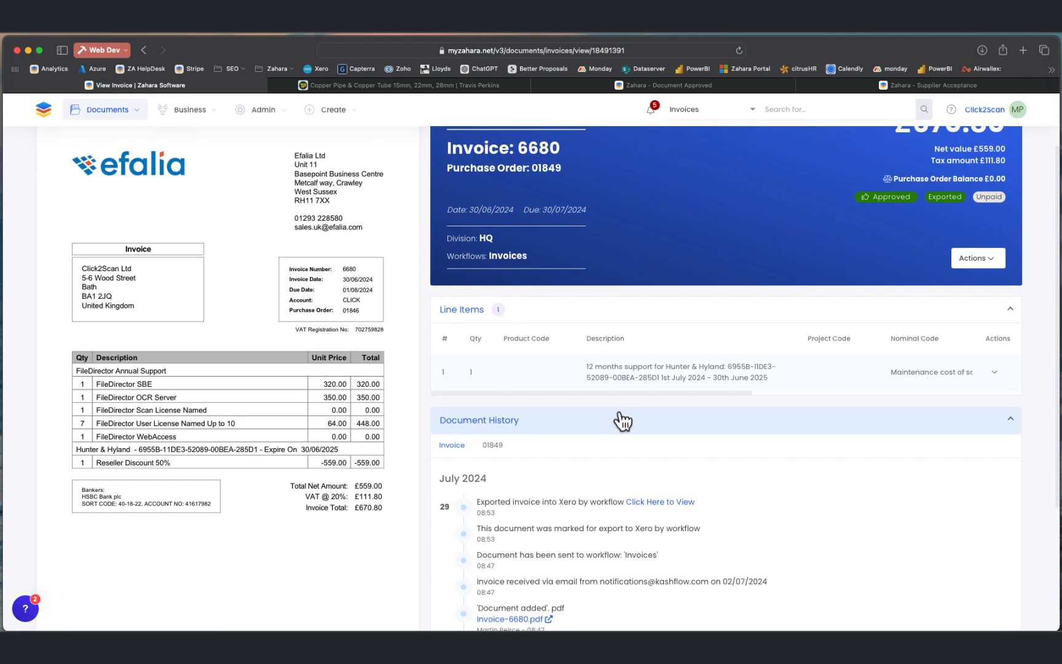
click(653, 507)
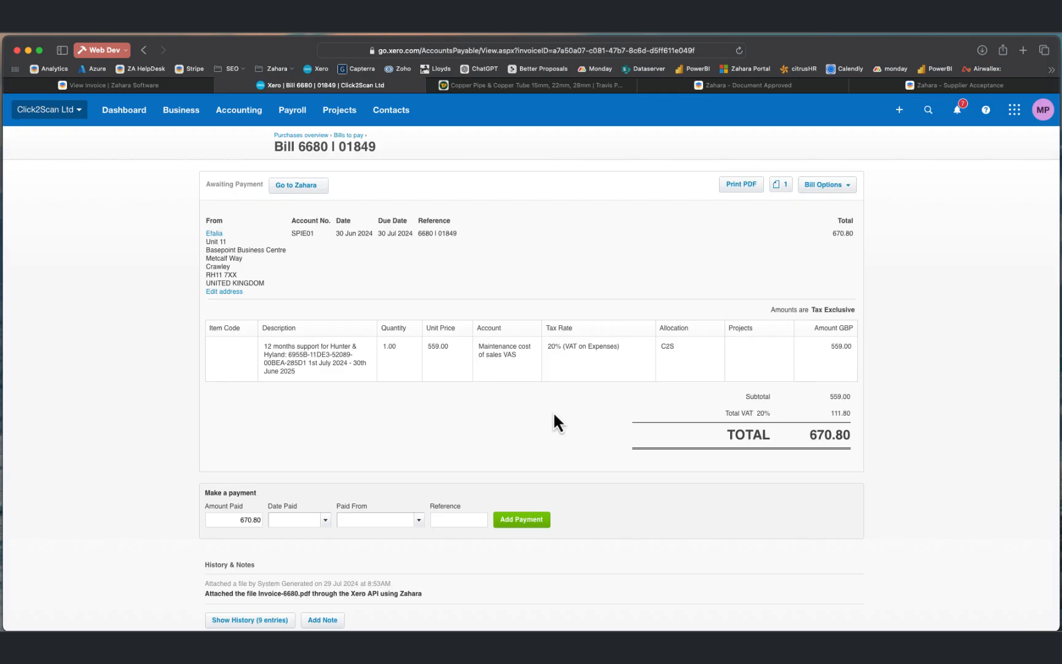
scroll(558, 410, down, 2)
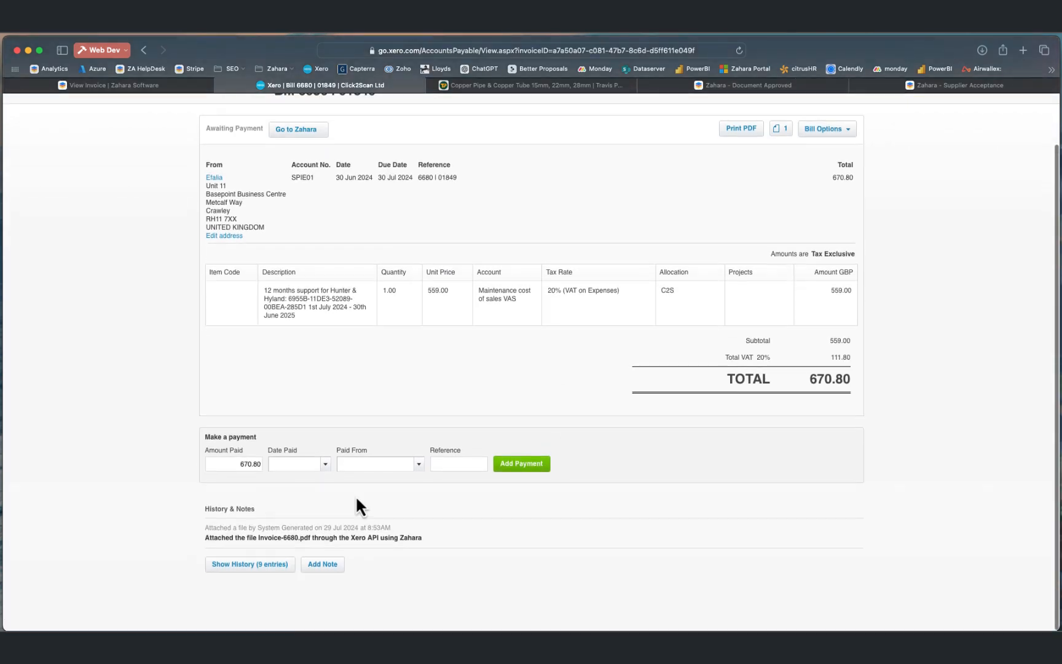
Show the full history of the Efalia bill in Xero and examine its entries
click(339, 564)
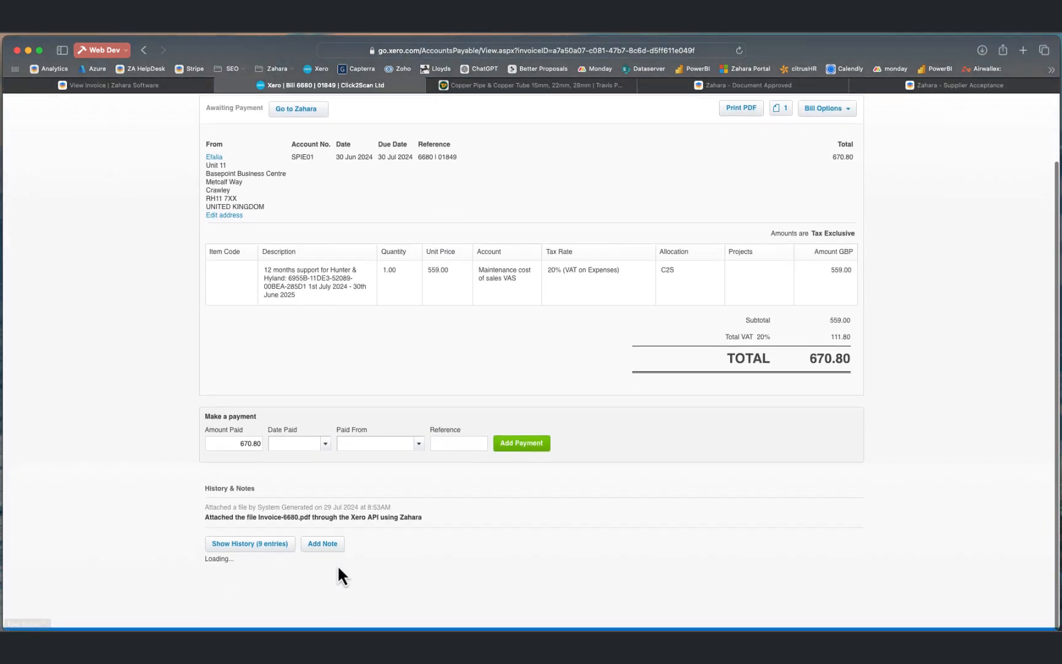
scroll(299, 559, down, 5)
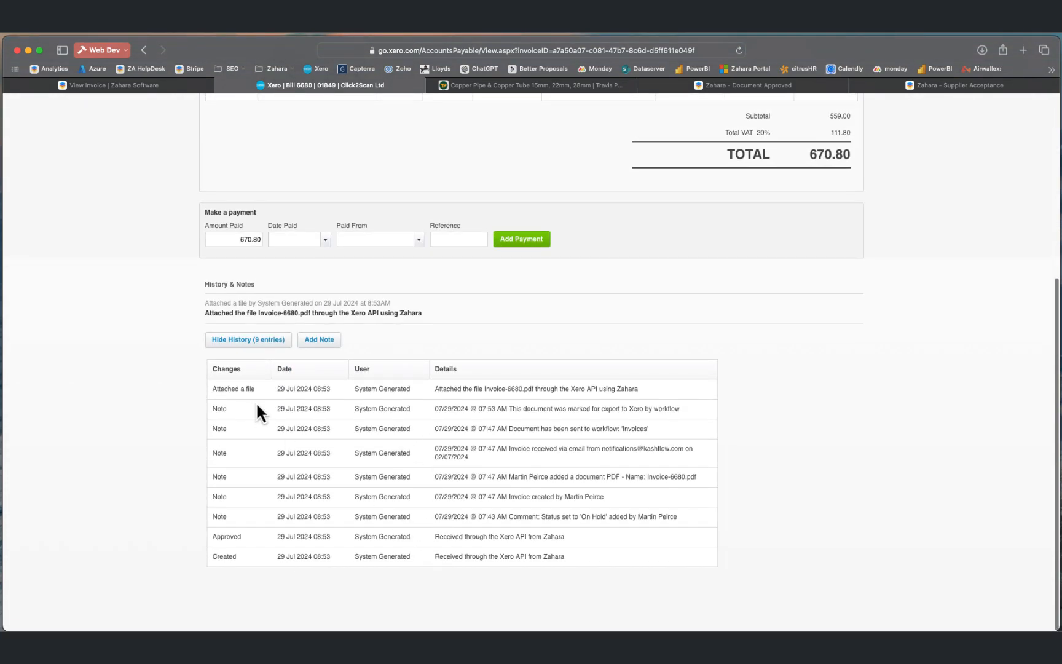
scroll(457, 336, up, 5)
Preview the Efalia bill's attached file Invoice-6680.pdf, examine its line items and totals, and close the preview
click(779, 184)
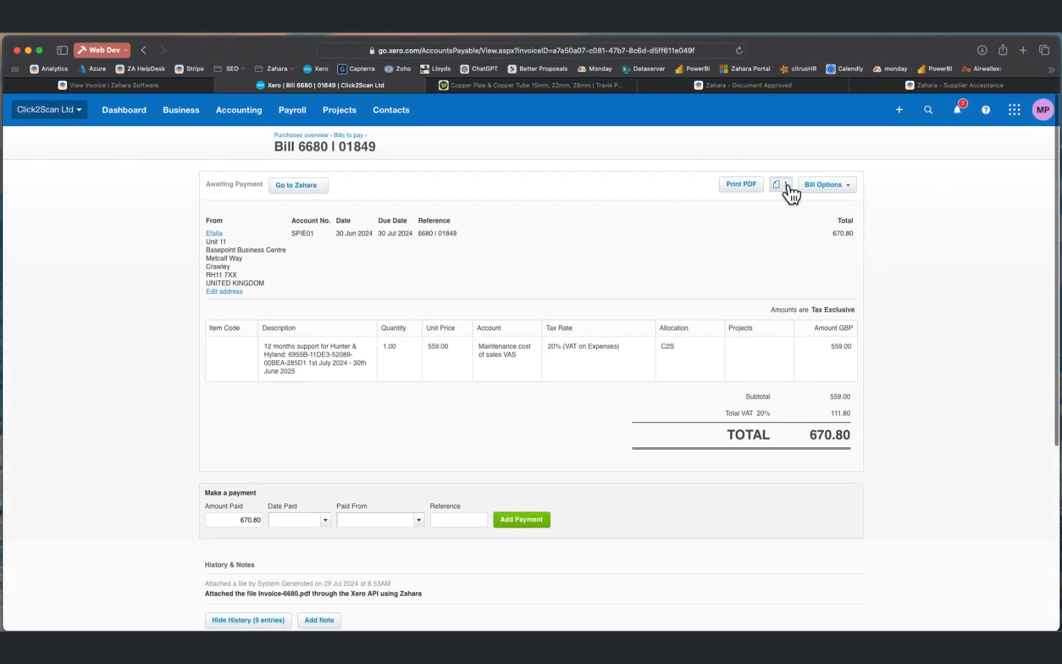
click(677, 241)
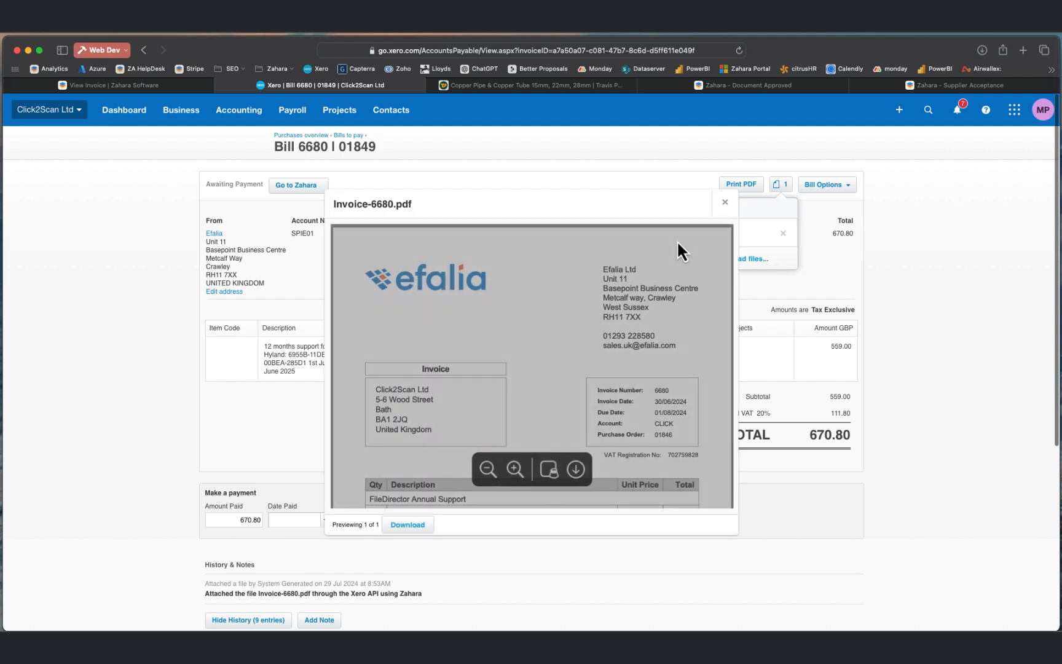
scroll(523, 359, down, 3)
scroll(525, 361, down, 3)
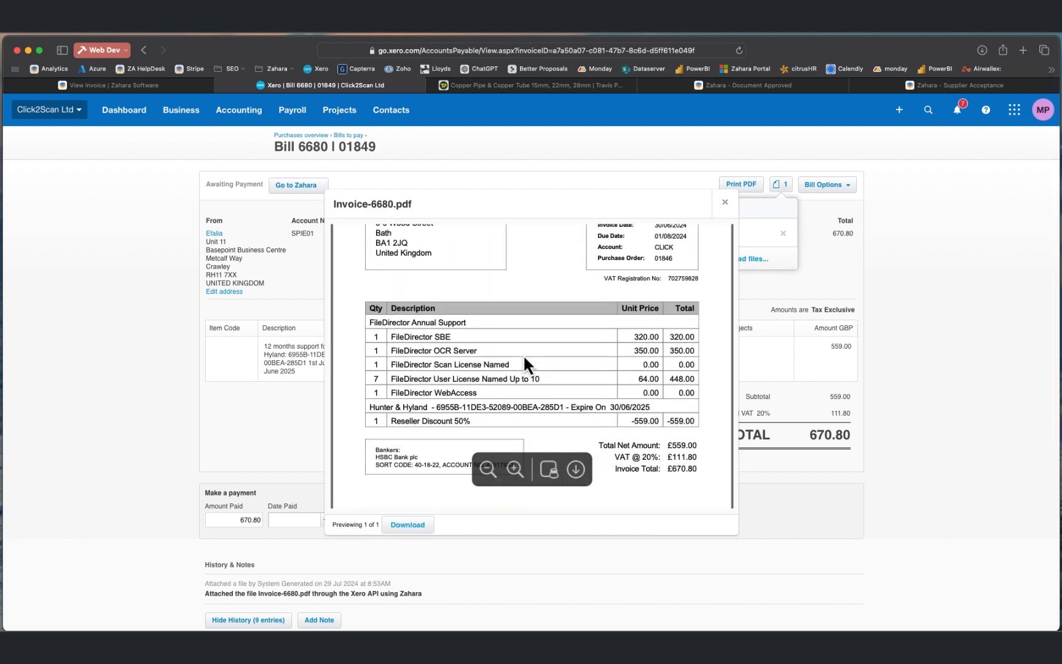
scroll(607, 367, up, 3)
scroll(607, 368, up, 2)
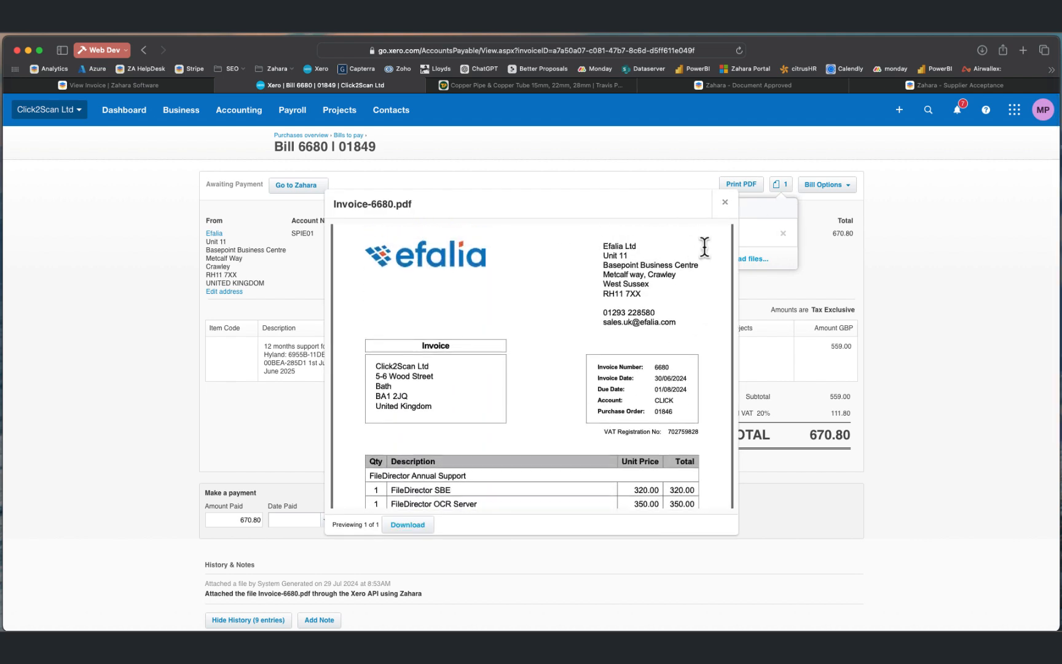
click(726, 203)
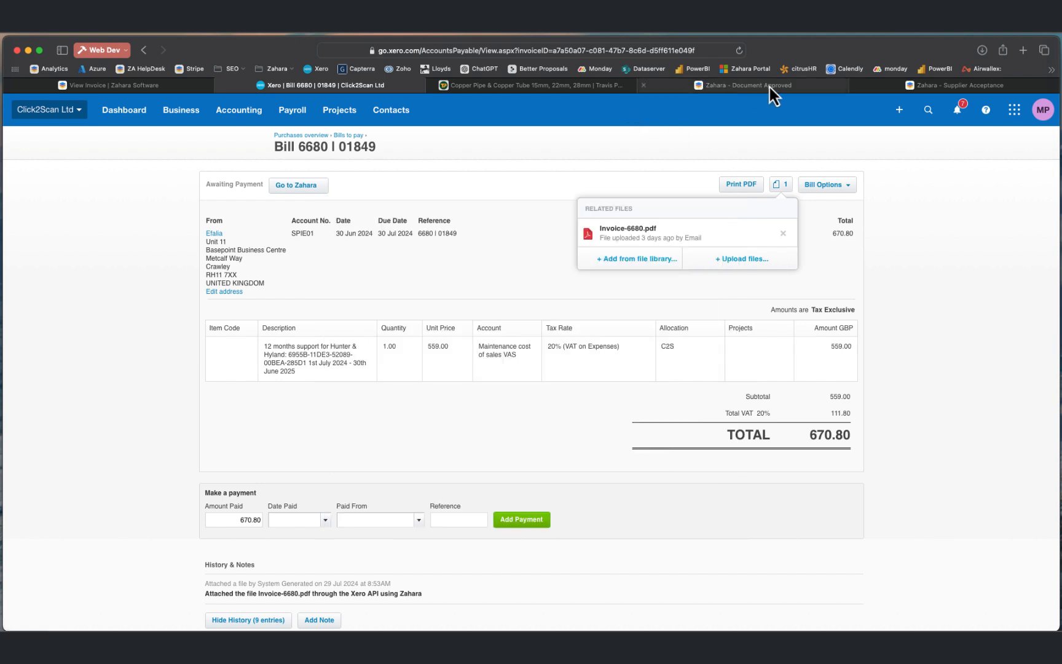
Follow the Xero bill's link back to the invoice in Zahara and examine the linked purchase order's document history
key(ctrl+shift+Tab)
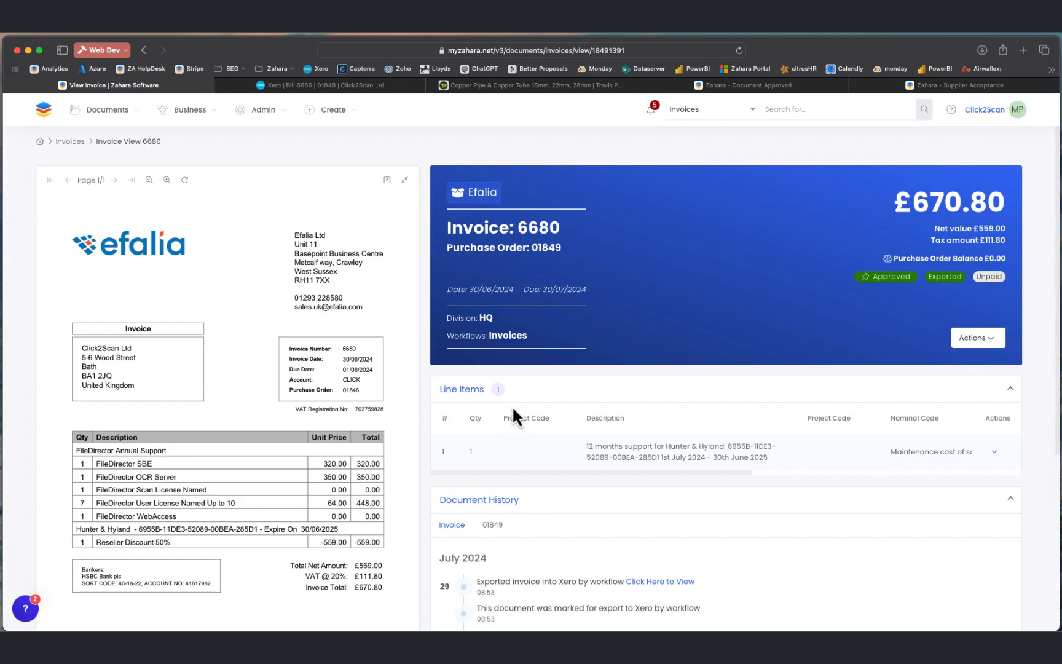
key(ctrl+Tab)
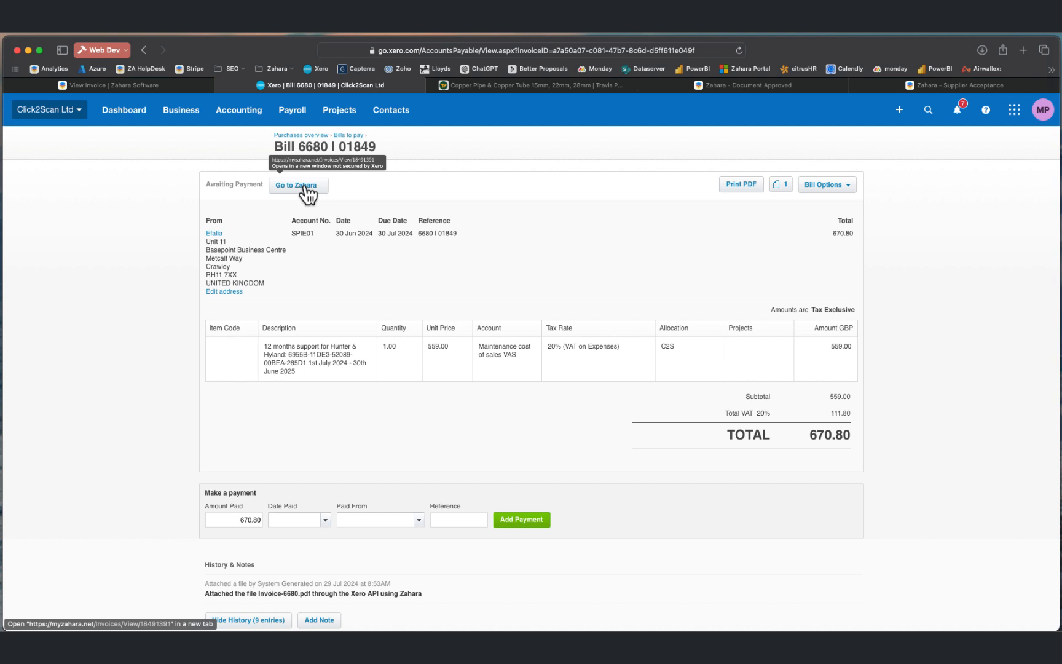
click(305, 186)
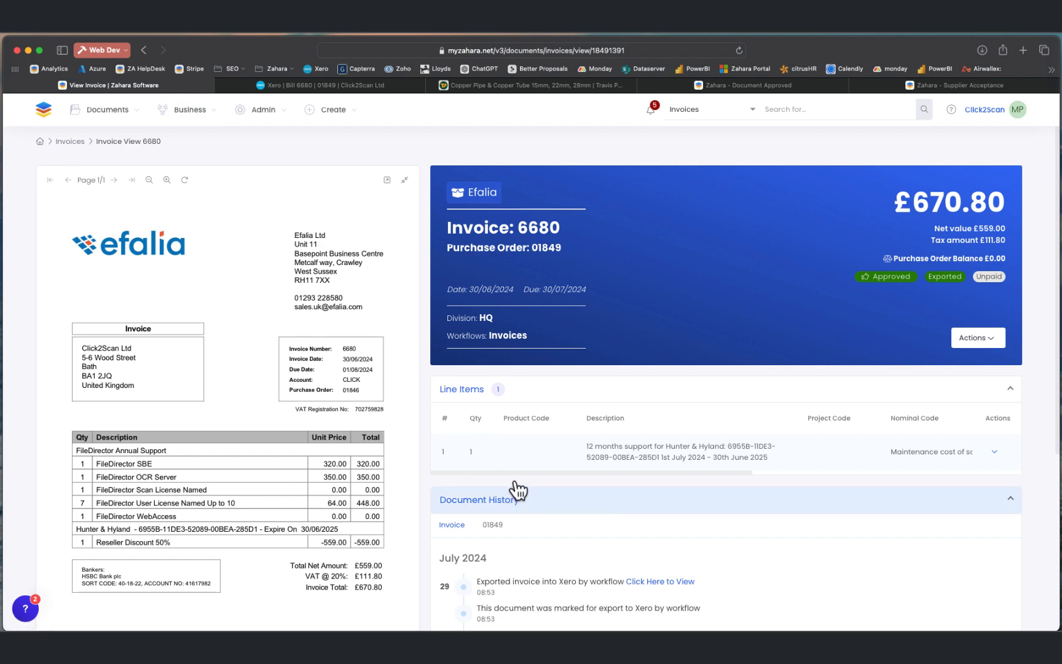
scroll(585, 509, down, 5)
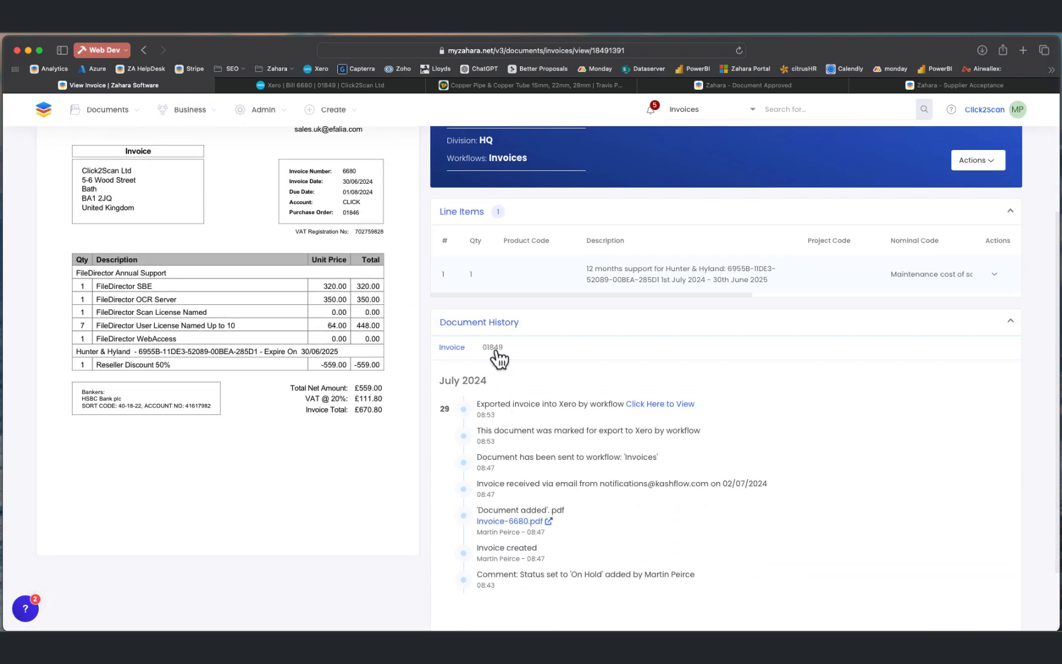
click(496, 350)
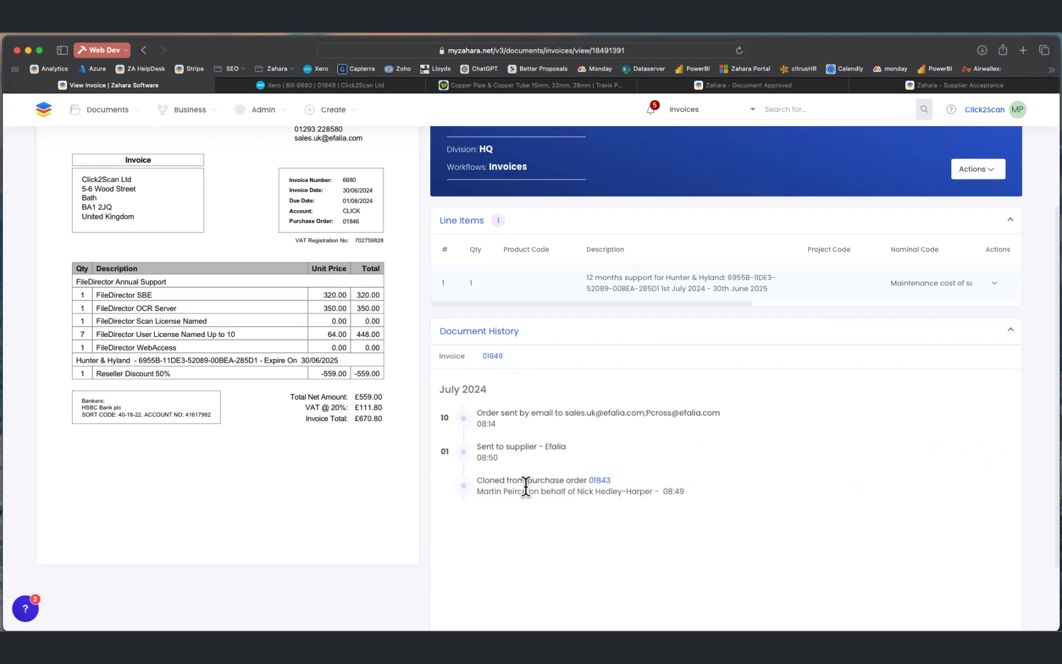
click(451, 355)
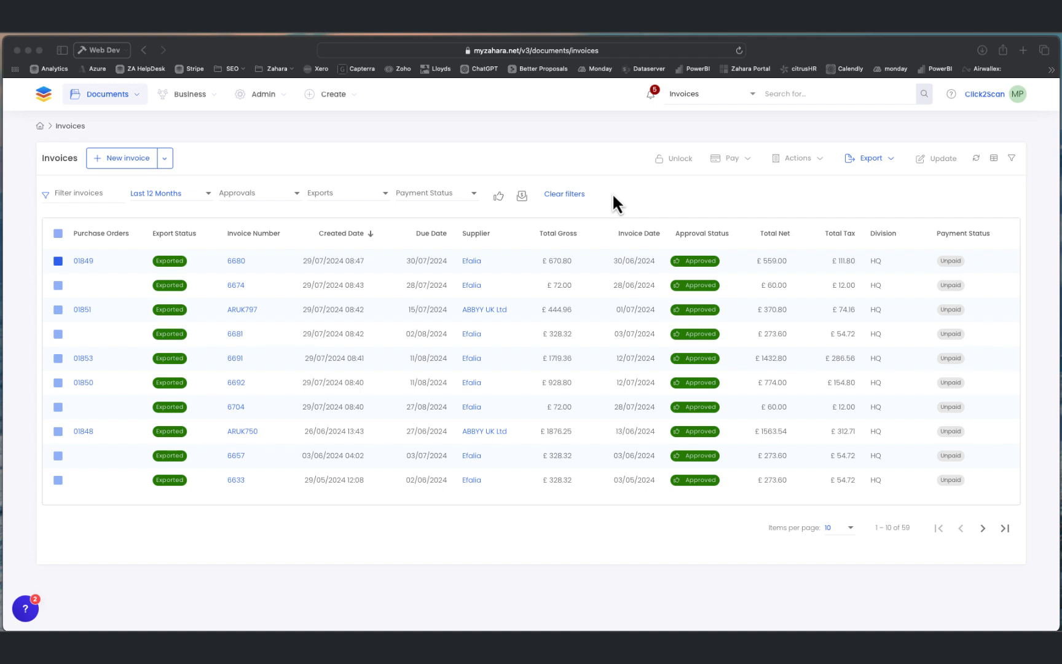
Switch the active business from Click2Scan to Rapid Systems UK
click(990, 97)
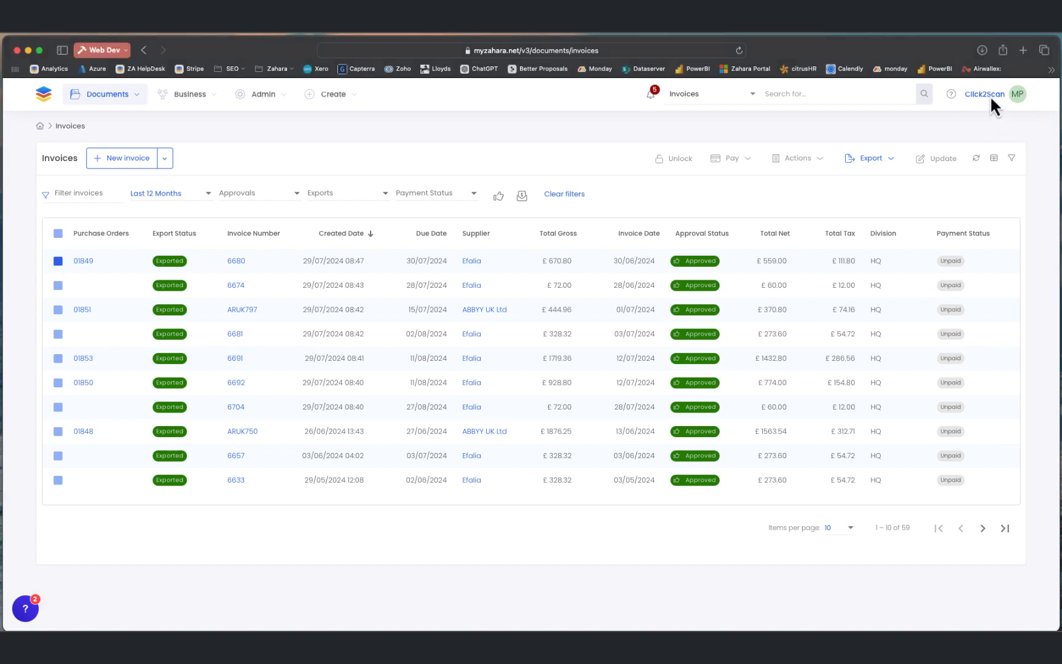
click(990, 96)
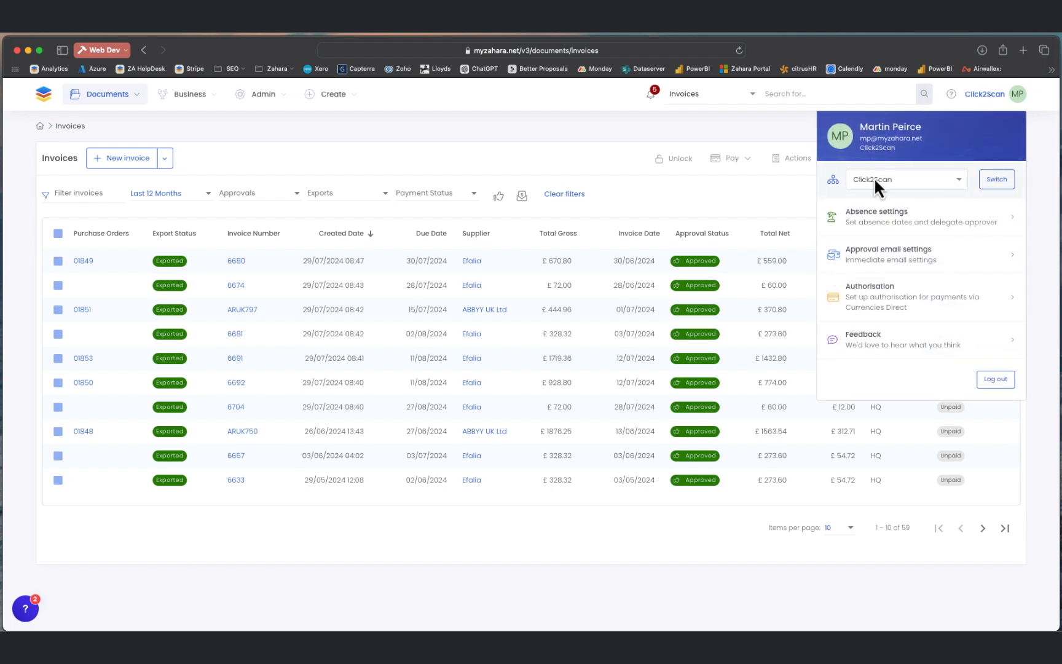
click(956, 183)
scroll(926, 237, down, 10)
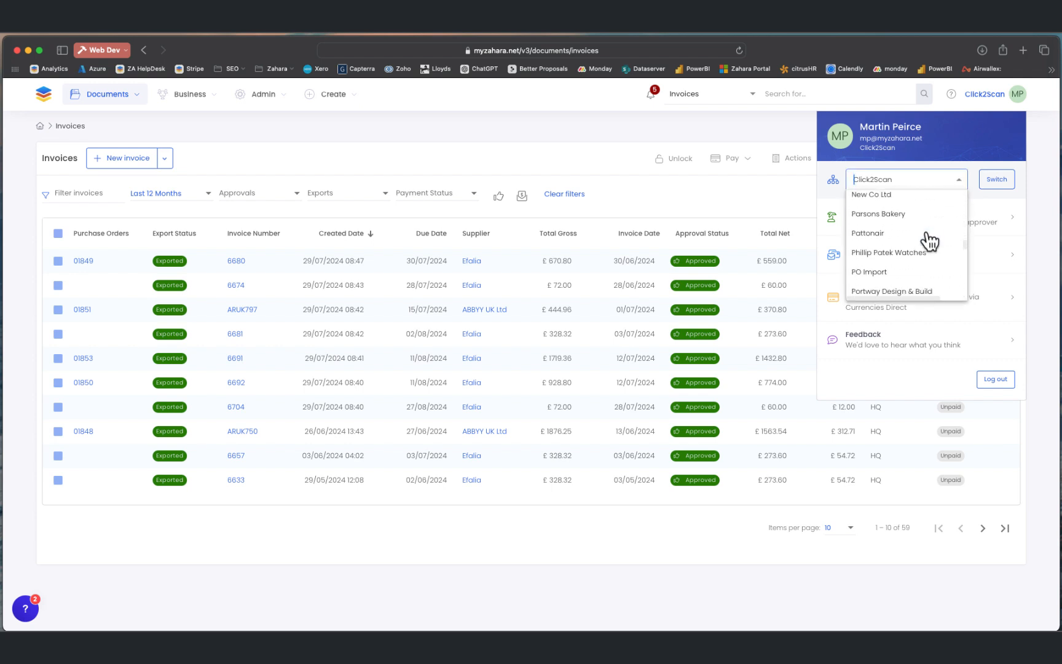
scroll(926, 237, down, 5)
click(925, 222)
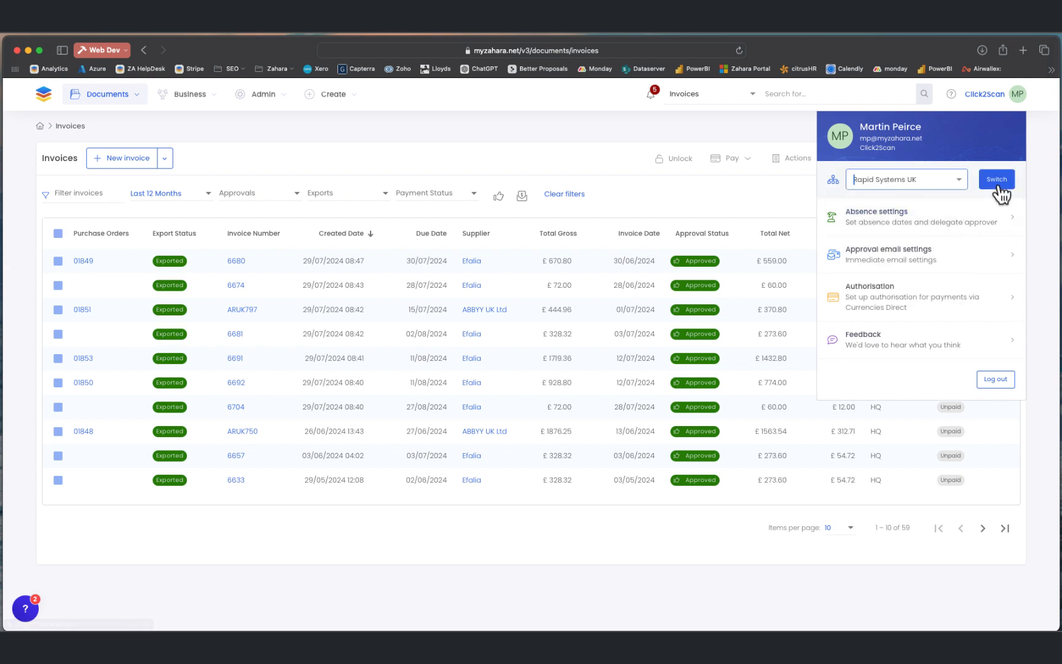
click(998, 180)
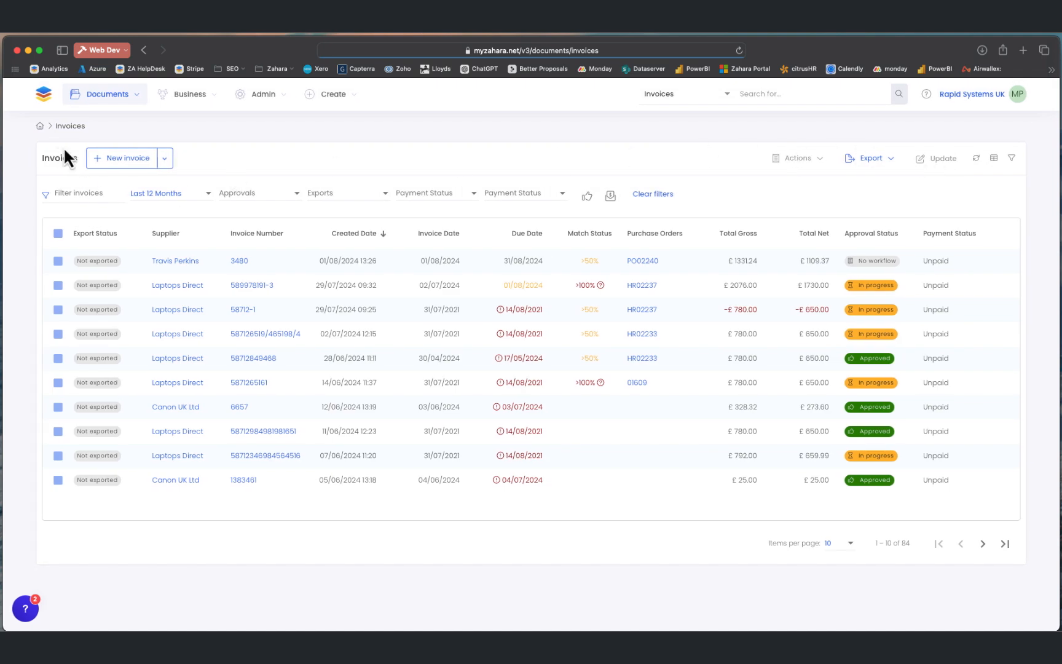
Open the Sales division and examine its Monthly Sales Budget with the breakdown by nominal code
click(105, 95)
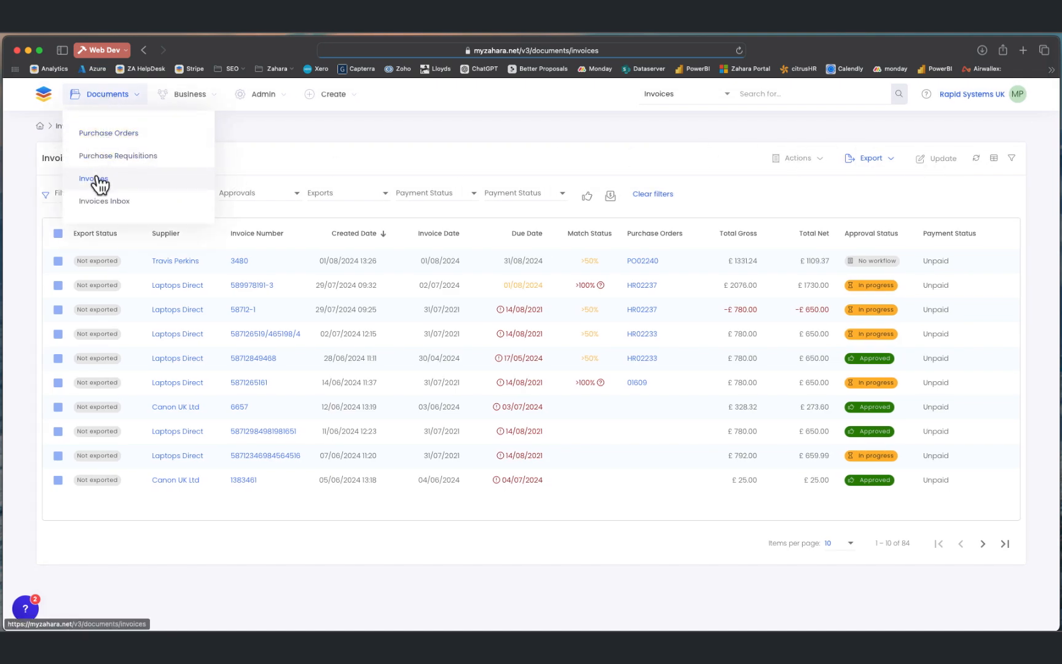
click(203, 98)
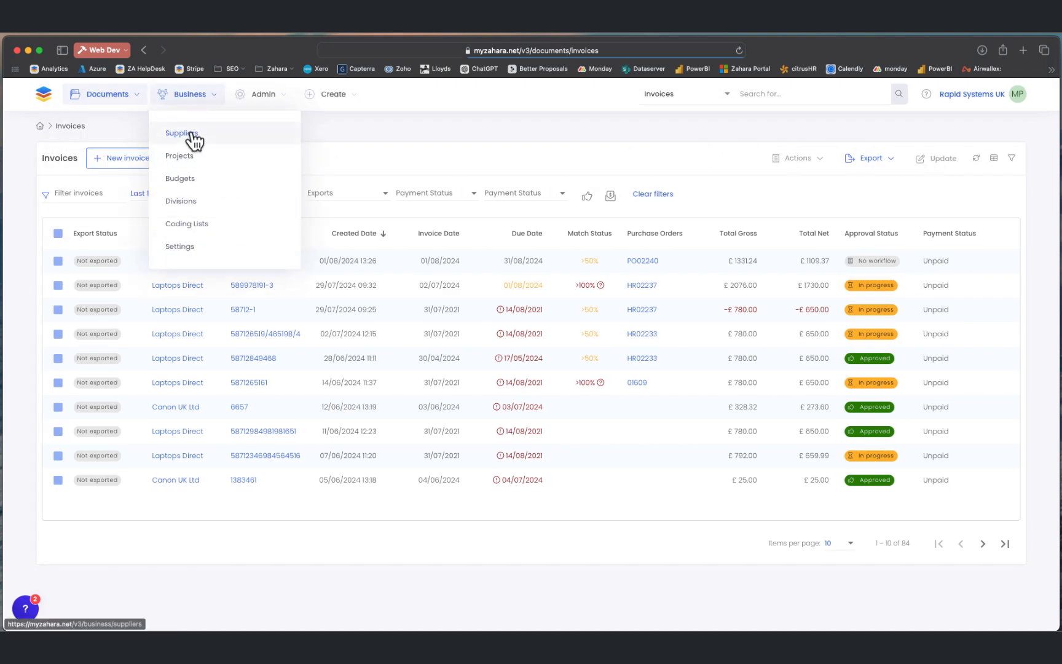
click(188, 204)
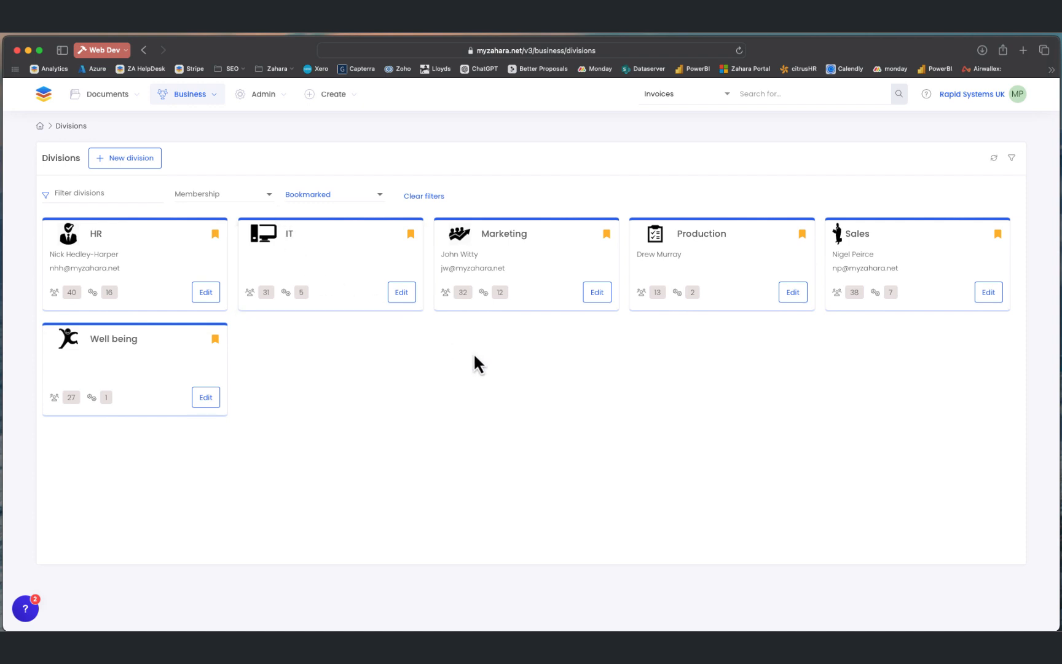
click(983, 295)
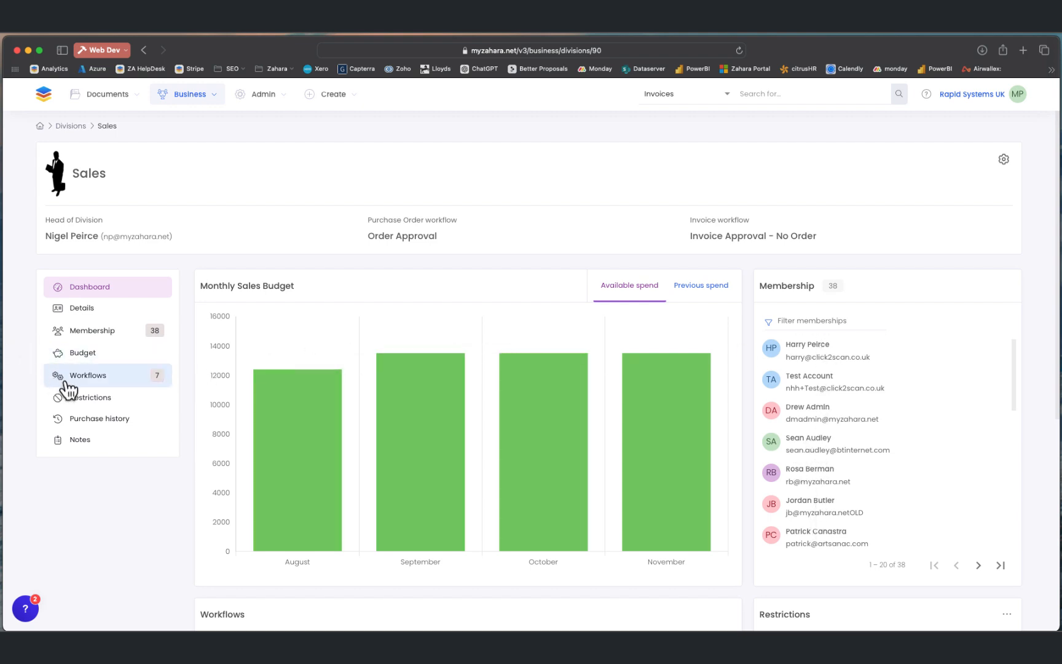
click(75, 355)
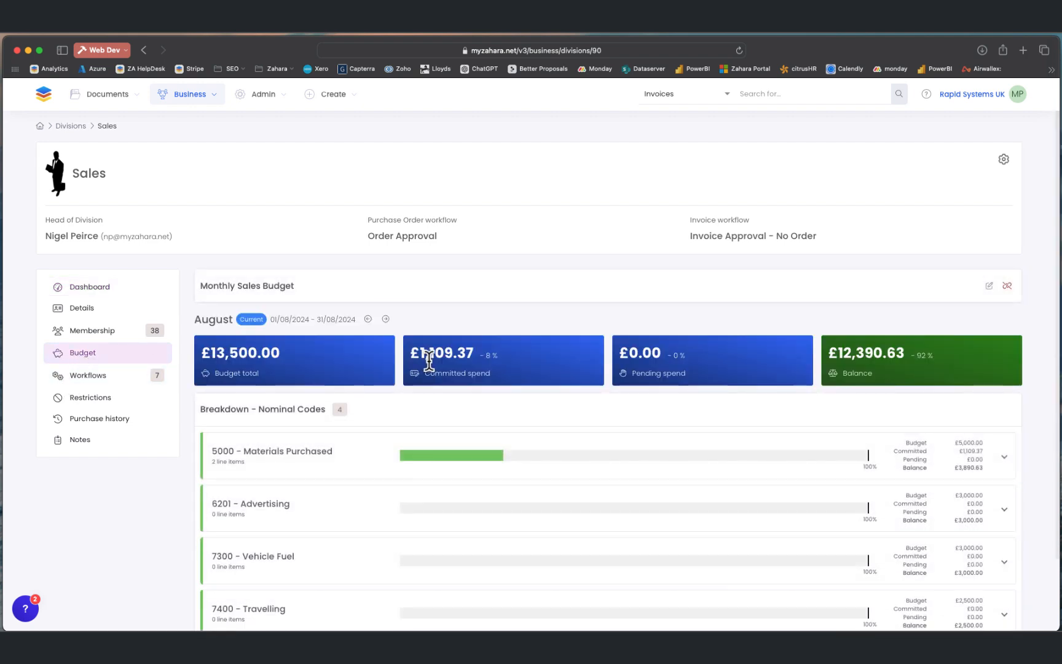
scroll(429, 360, down, 3)
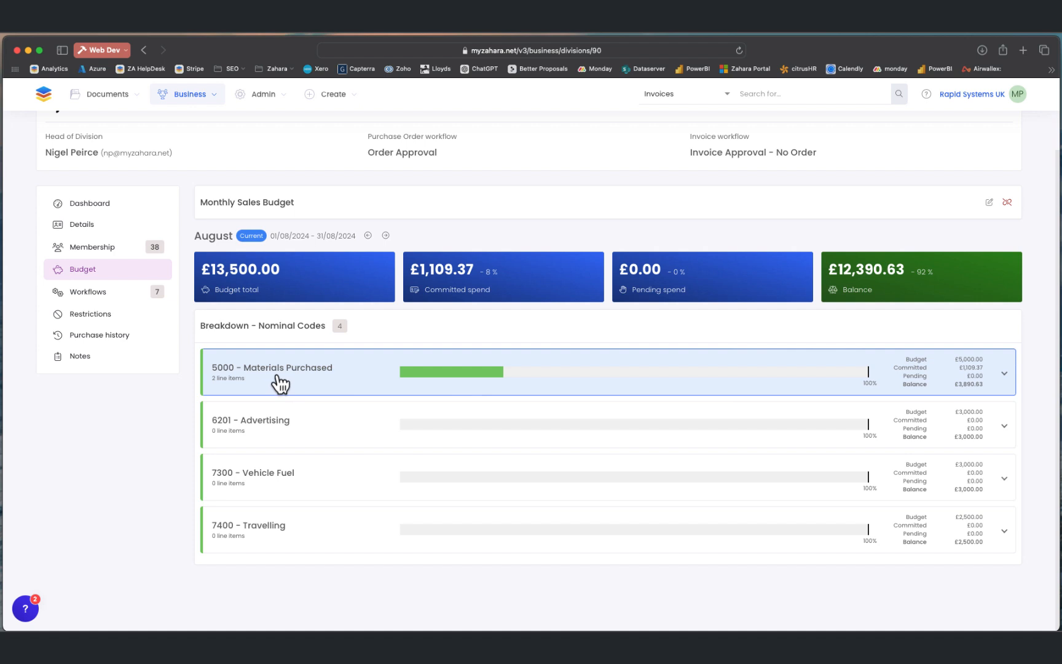
Open the Sales division's Order Approval workflow and examine the Department Head, Business Unit Head and Finance Director approval steps
click(84, 296)
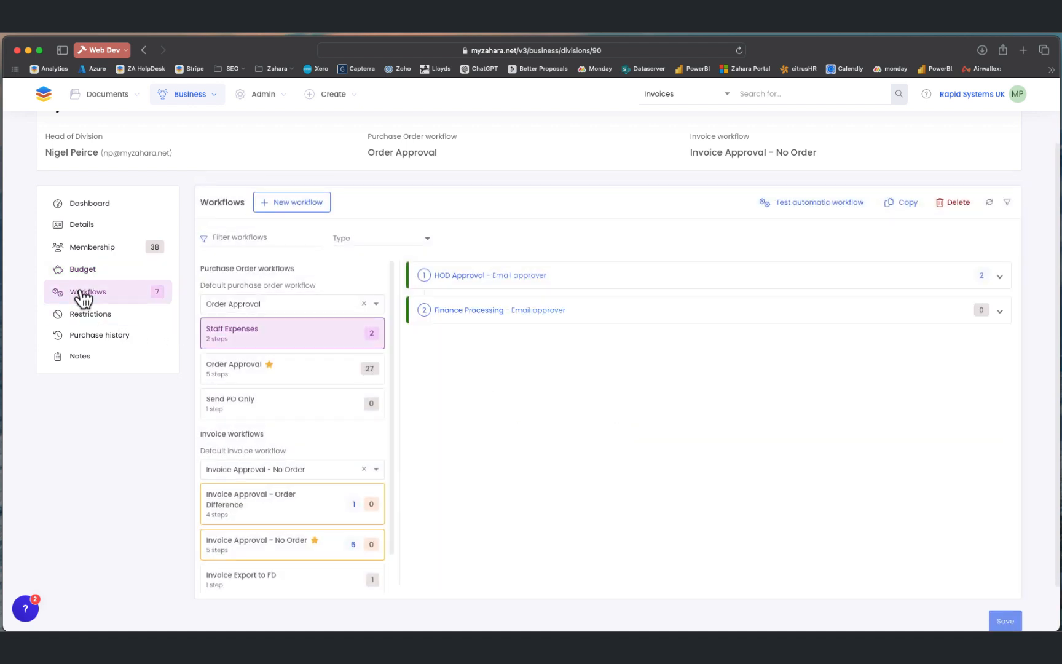
click(274, 379)
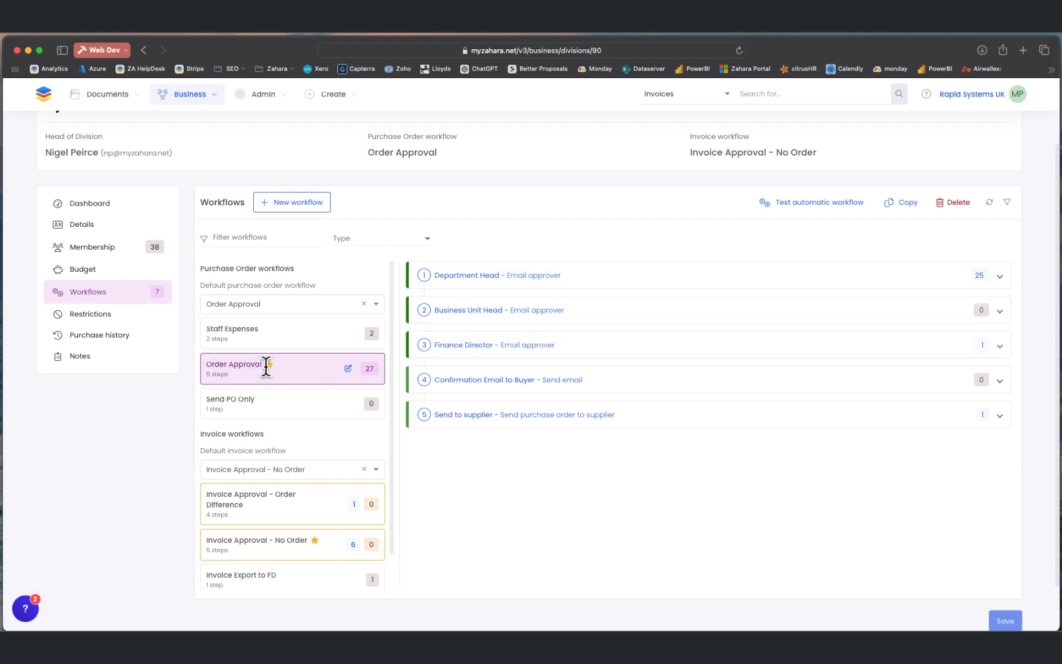
click(621, 284)
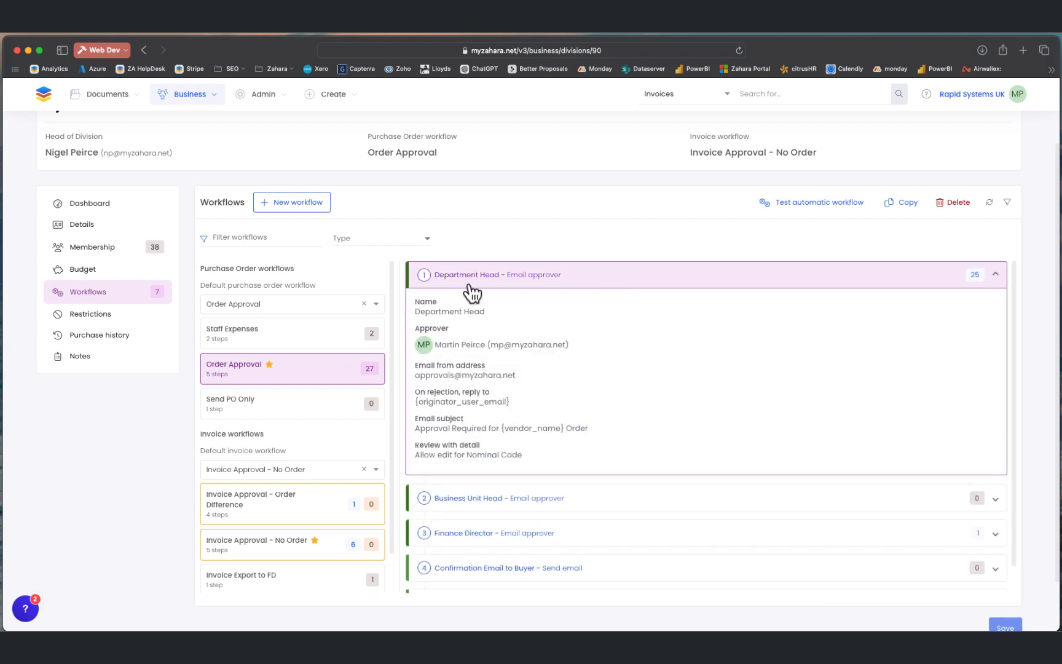
click(514, 280)
click(526, 315)
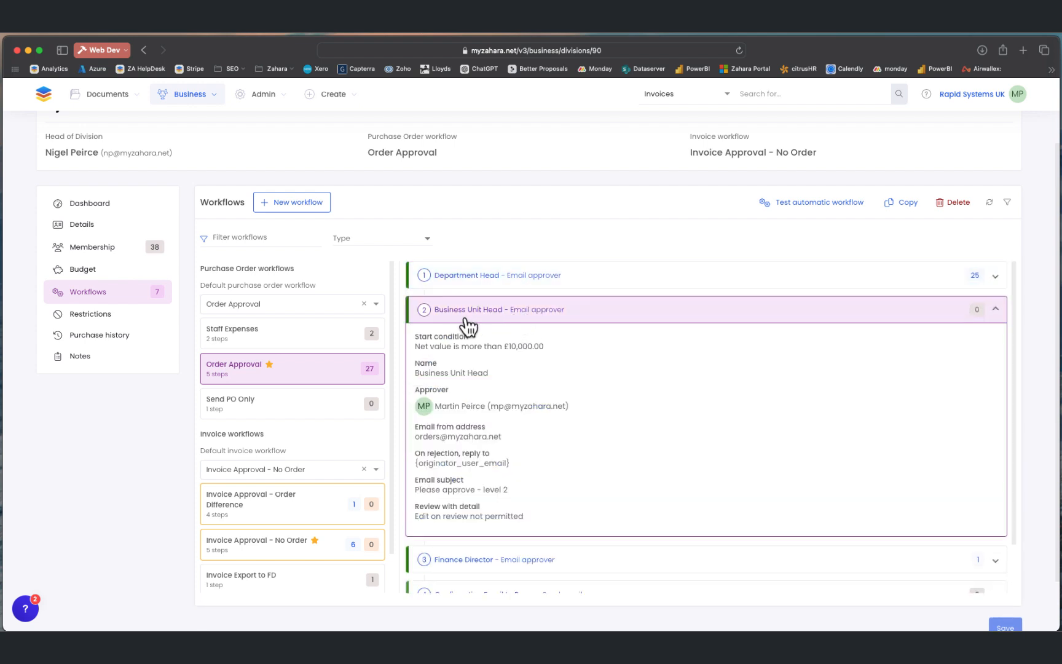
click(534, 313)
click(506, 355)
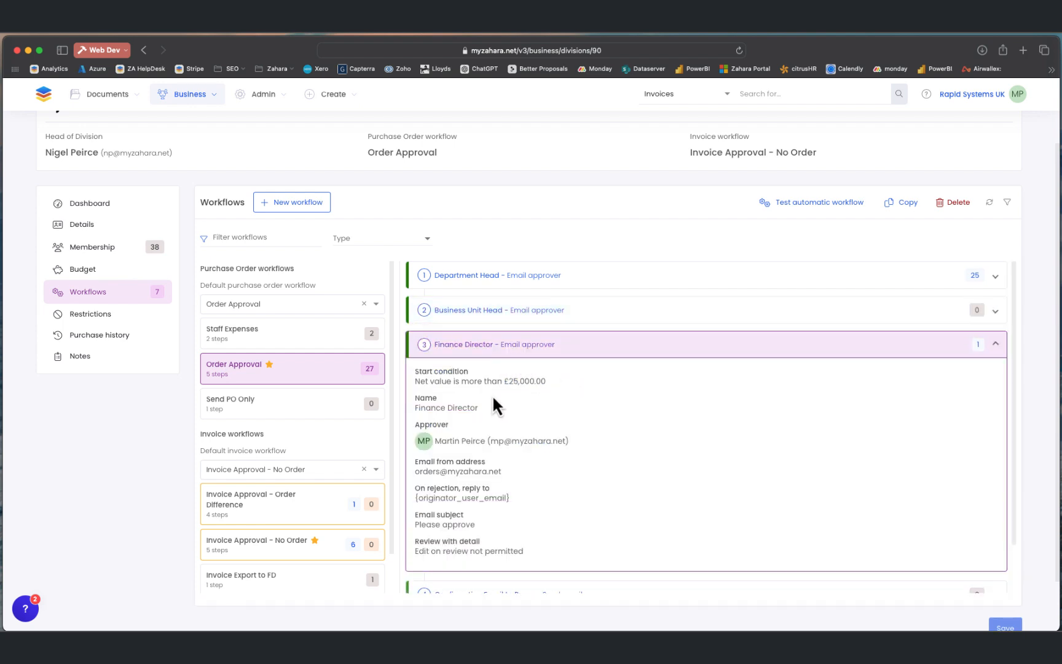
click(528, 353)
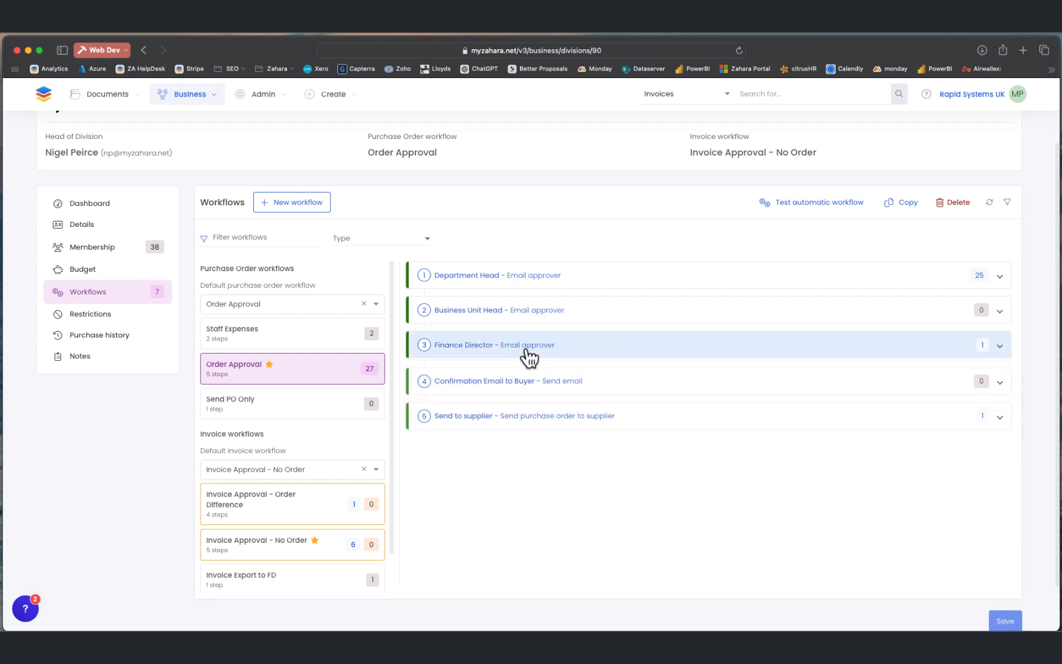
click(561, 315)
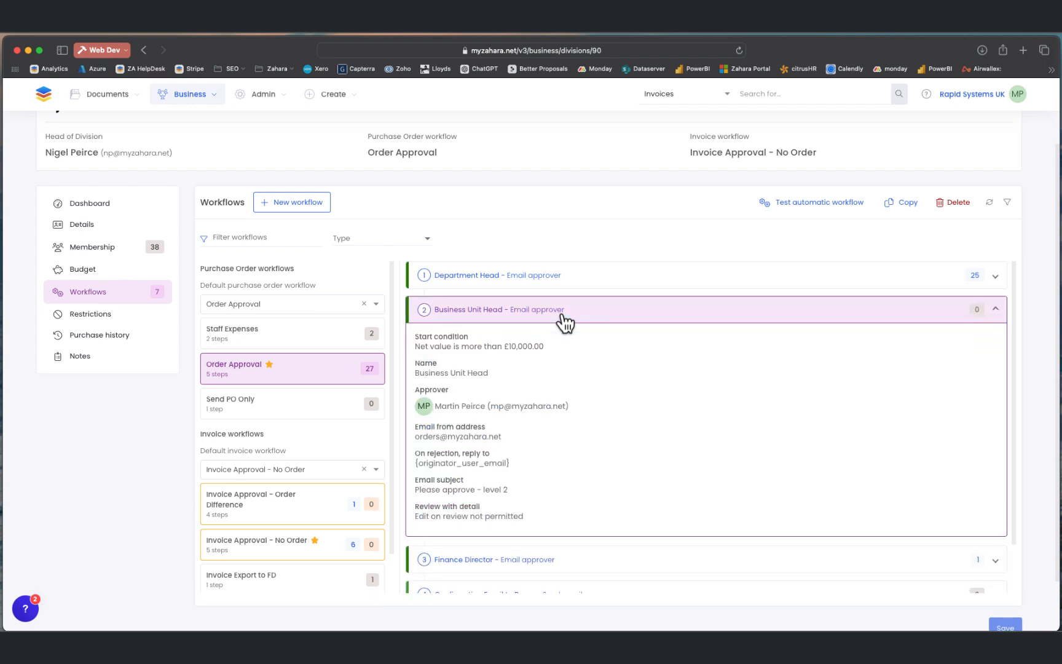
click(564, 320)
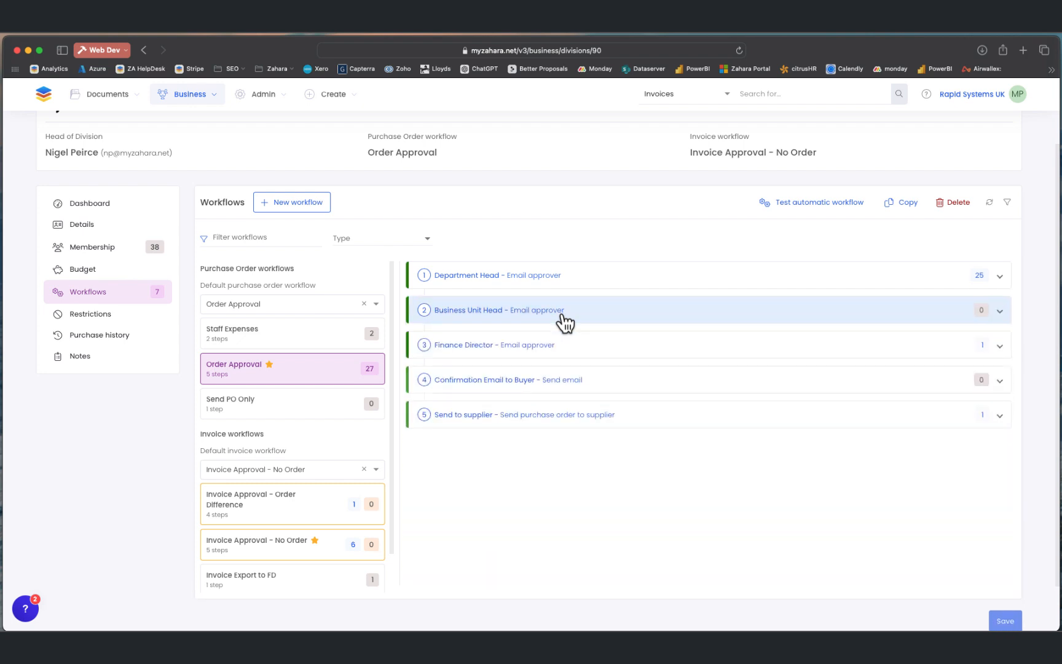
Review the Business Unit Head step's start condition and open the Order Approval workflow for editing
mouse_move(348, 376)
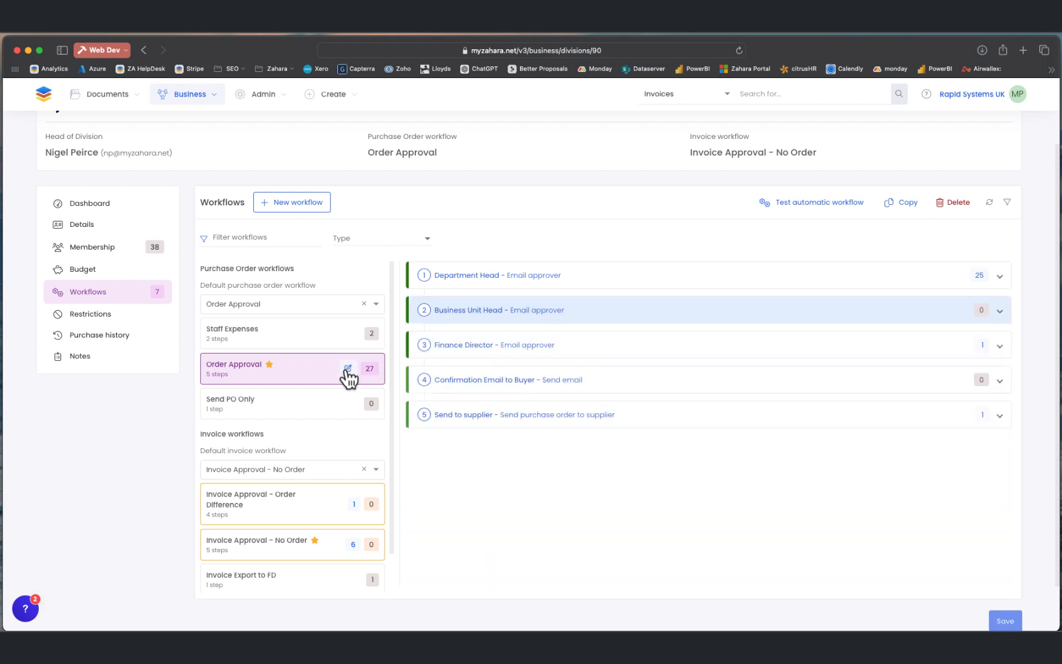
click(798, 315)
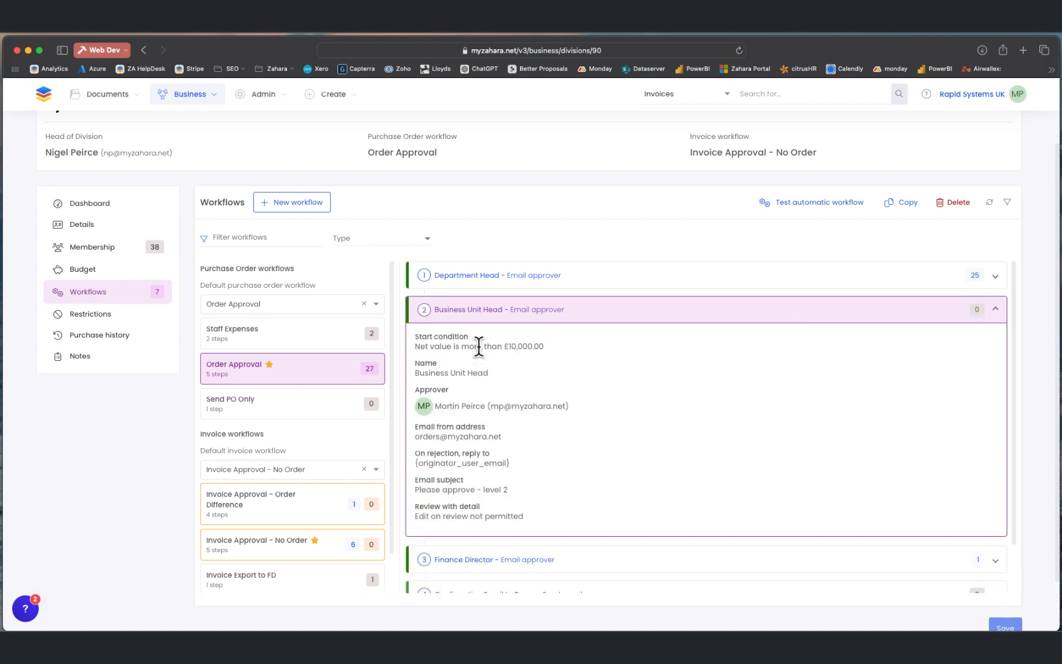
click(348, 371)
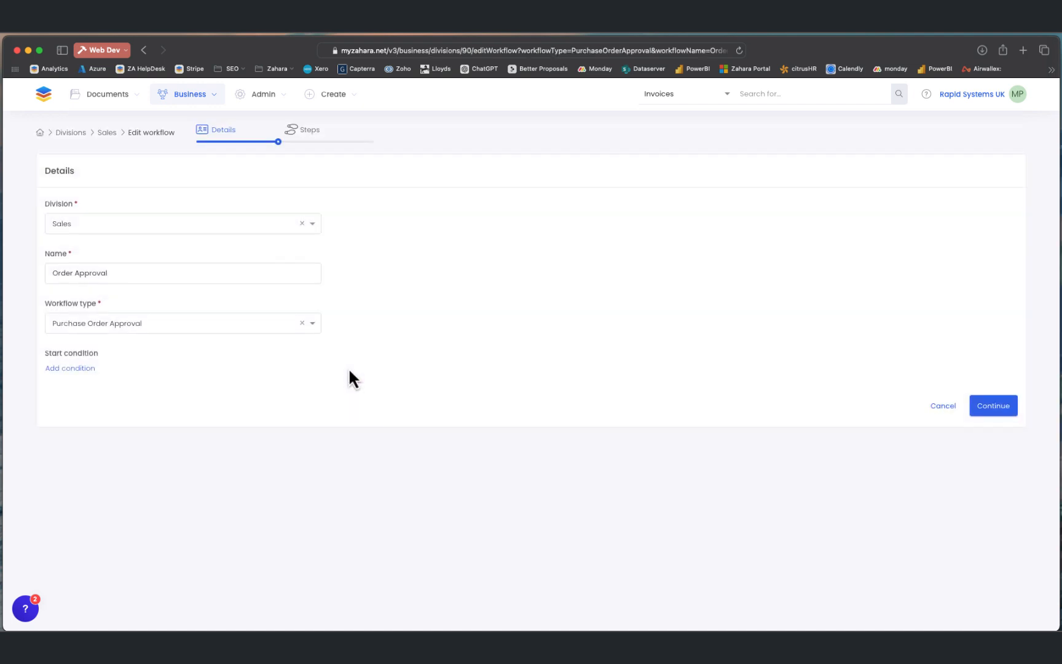
Open the Finance Director step of the Order Approval workflow and review its net value start condition and comparison operators without changing them
click(980, 412)
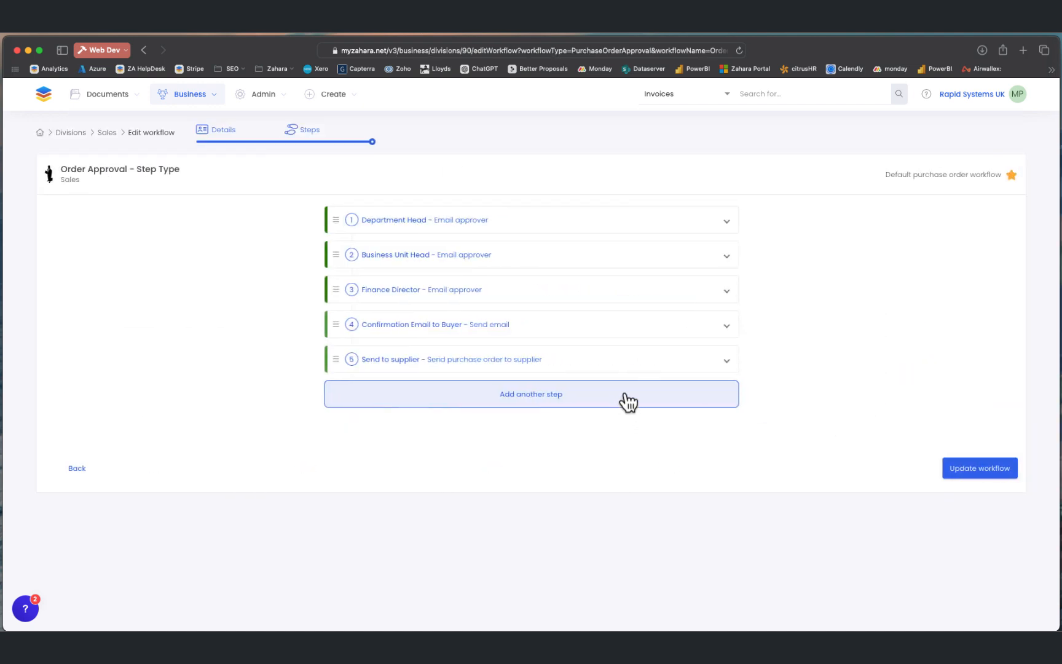
mouse_move(424, 264)
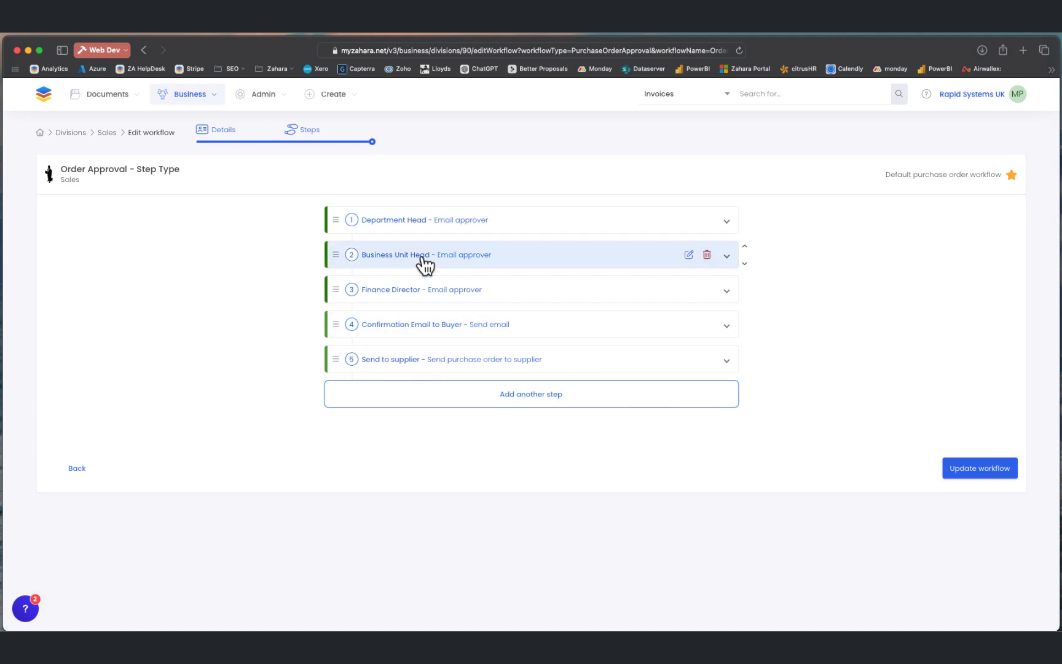
click(446, 292)
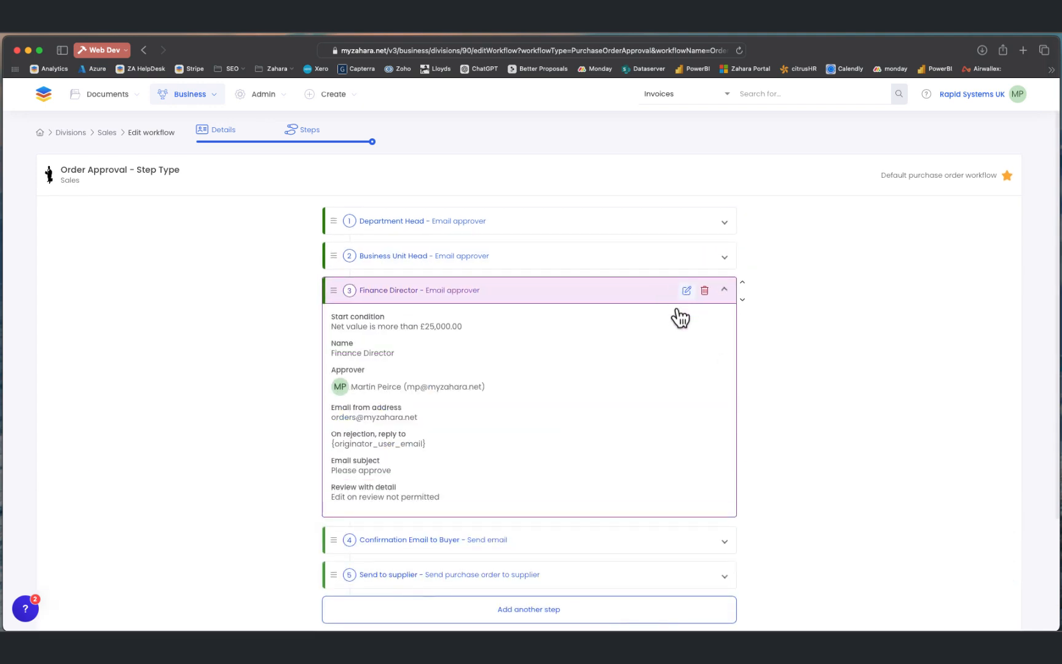
click(686, 290)
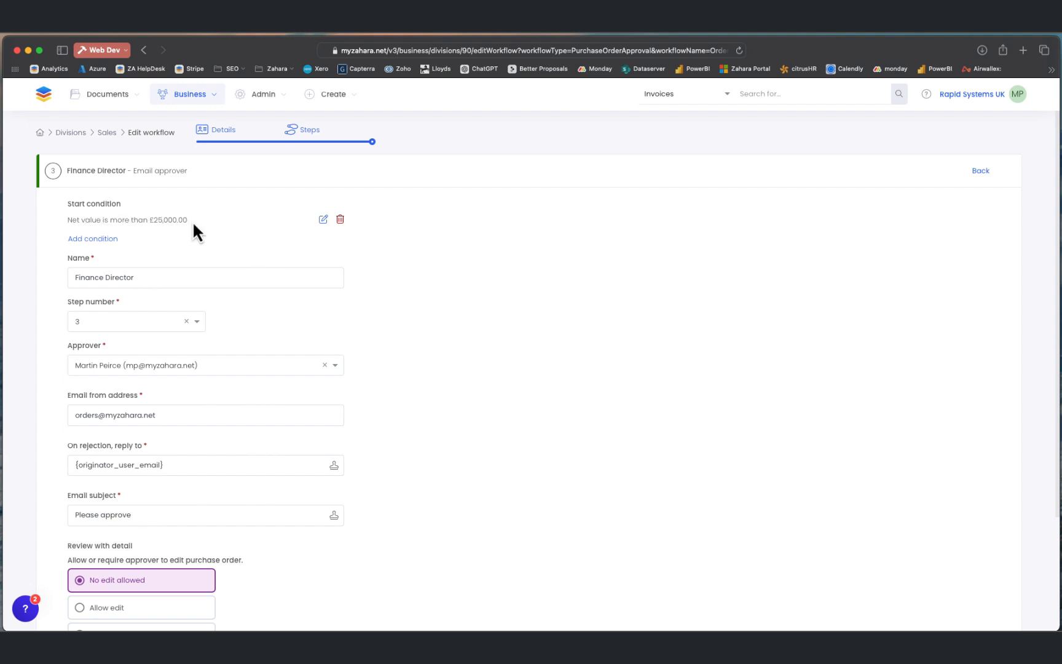
click(322, 220)
click(476, 294)
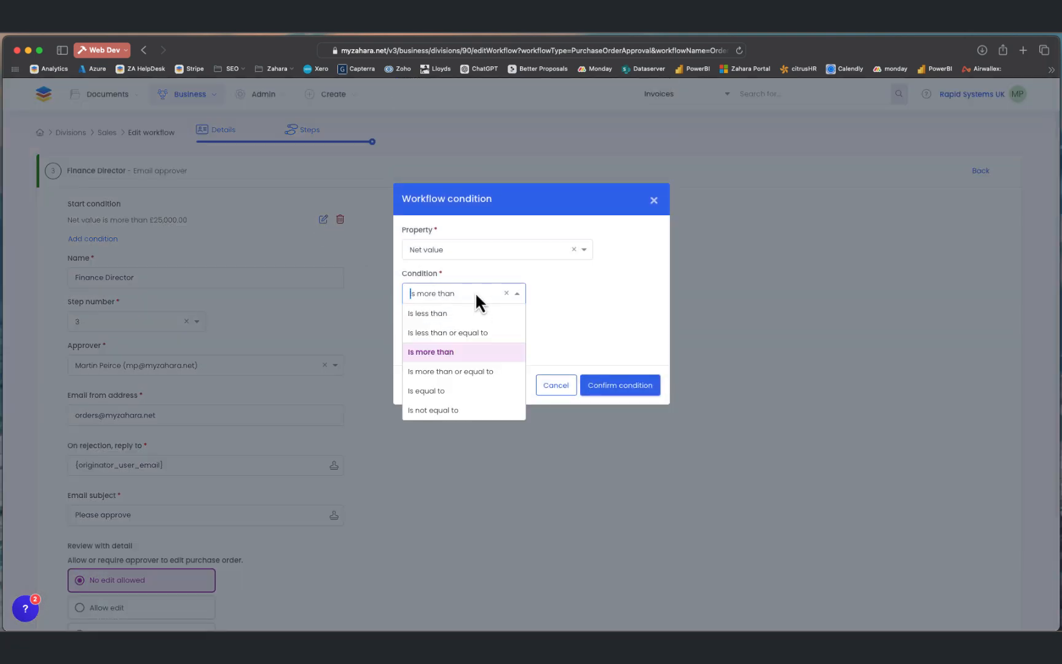
click(474, 352)
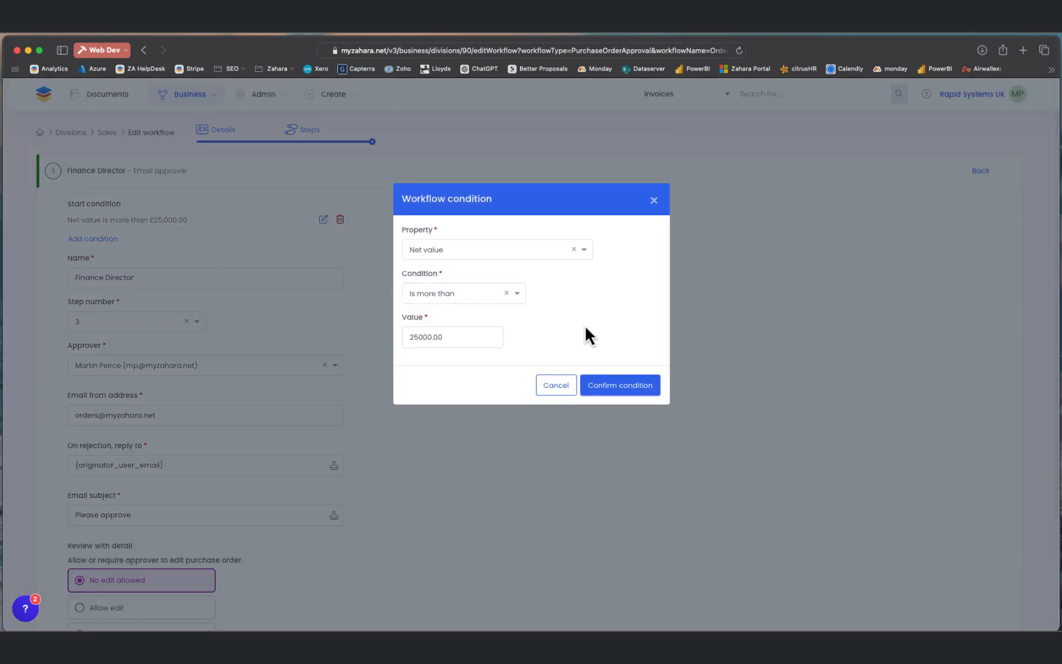
click(556, 385)
Add a second start condition to the Finance Director step, linked with "and", requiring that Supplier Name contains Tarvis
click(92, 238)
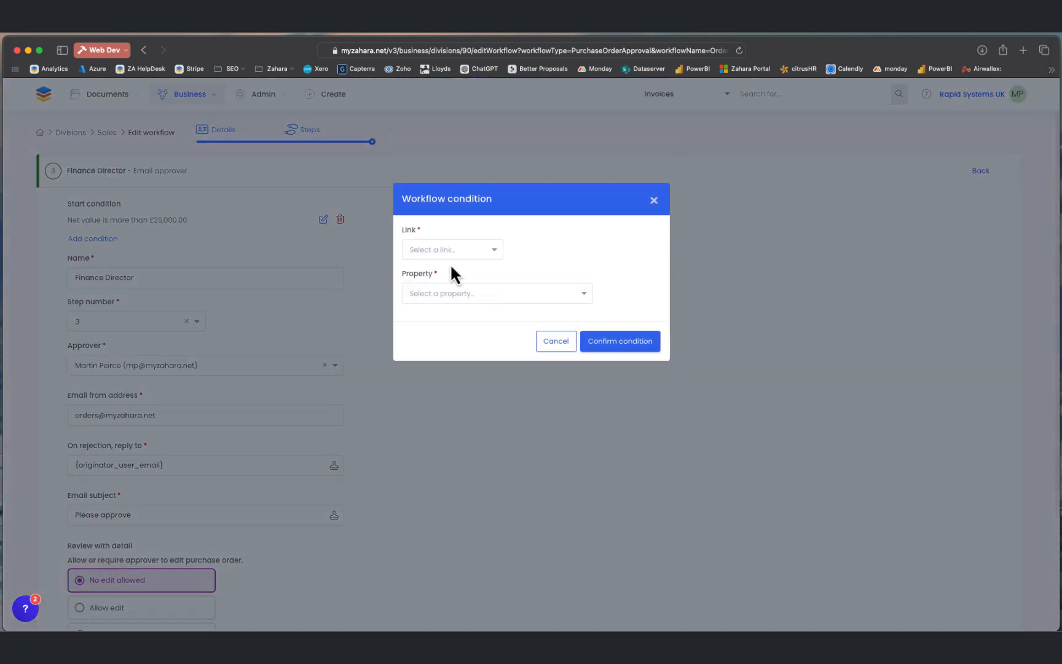
click(444, 252)
click(432, 269)
click(458, 293)
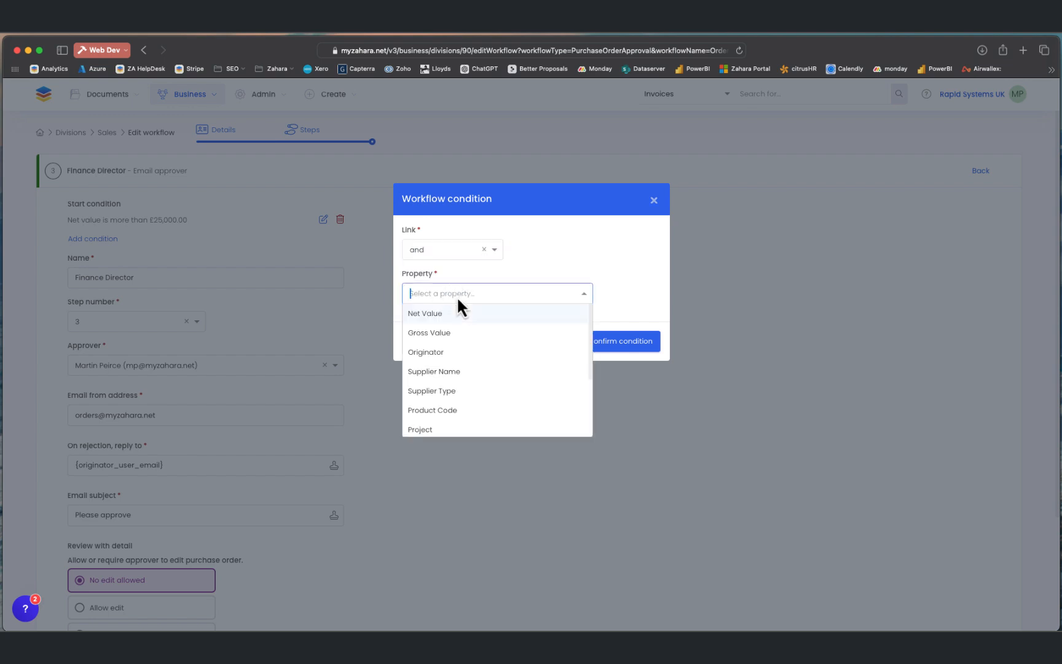
click(439, 371)
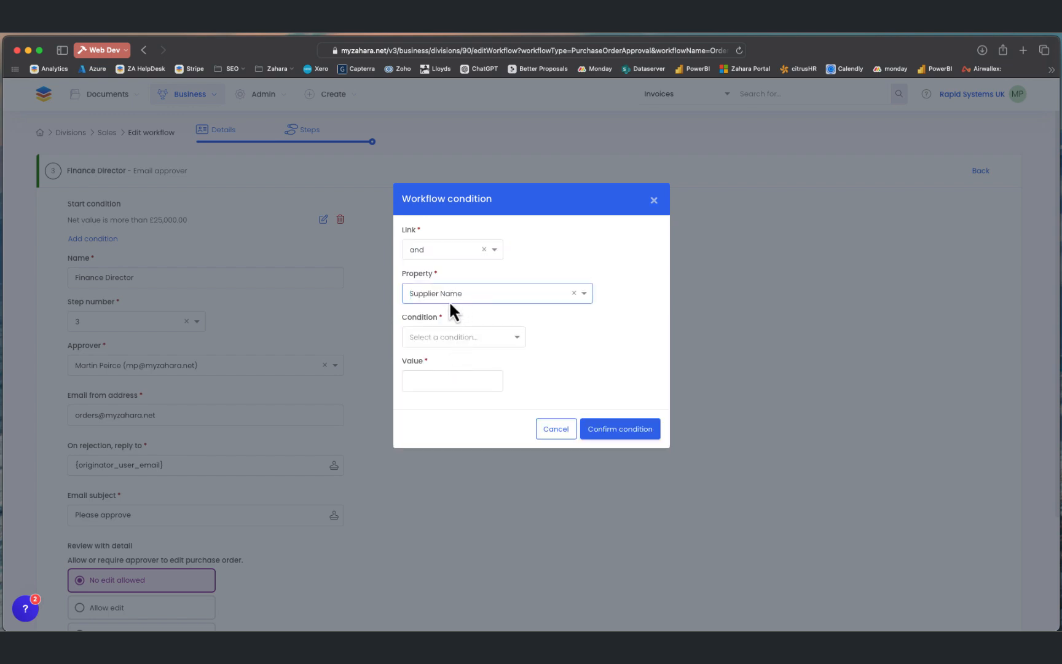
click(419, 346)
click(419, 373)
click(416, 378)
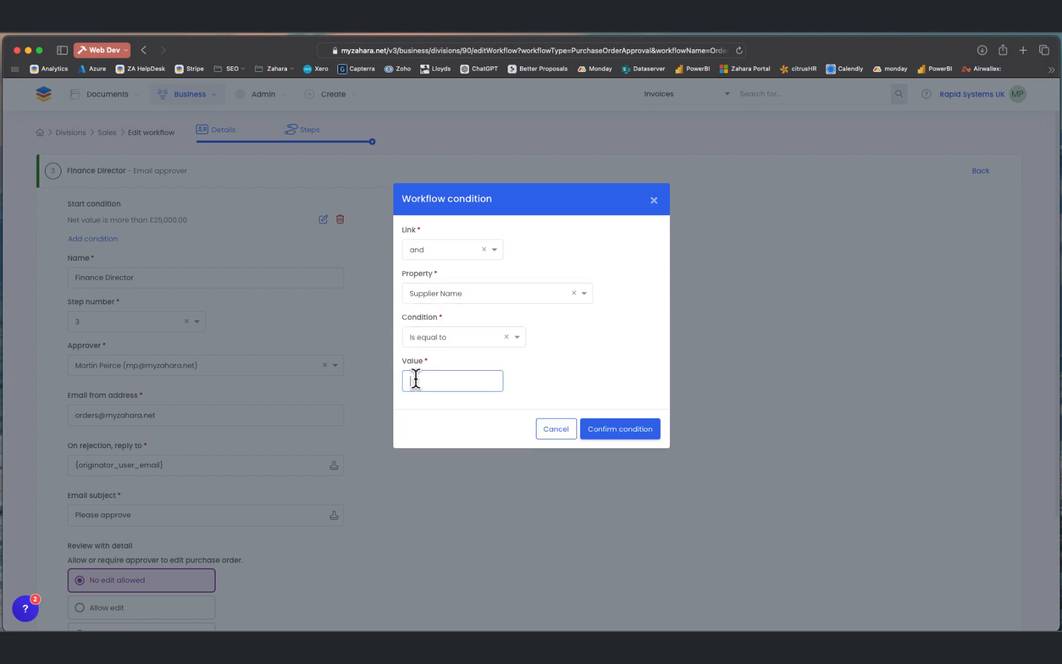
text(Tarvs)
click(427, 339)
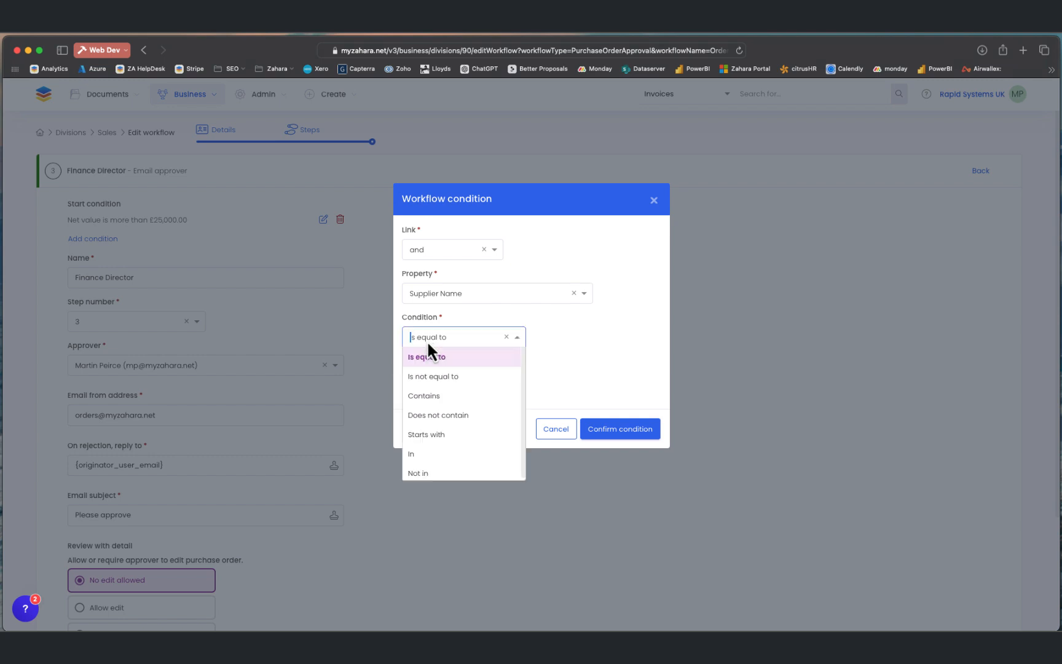
click(424, 395)
click(619, 434)
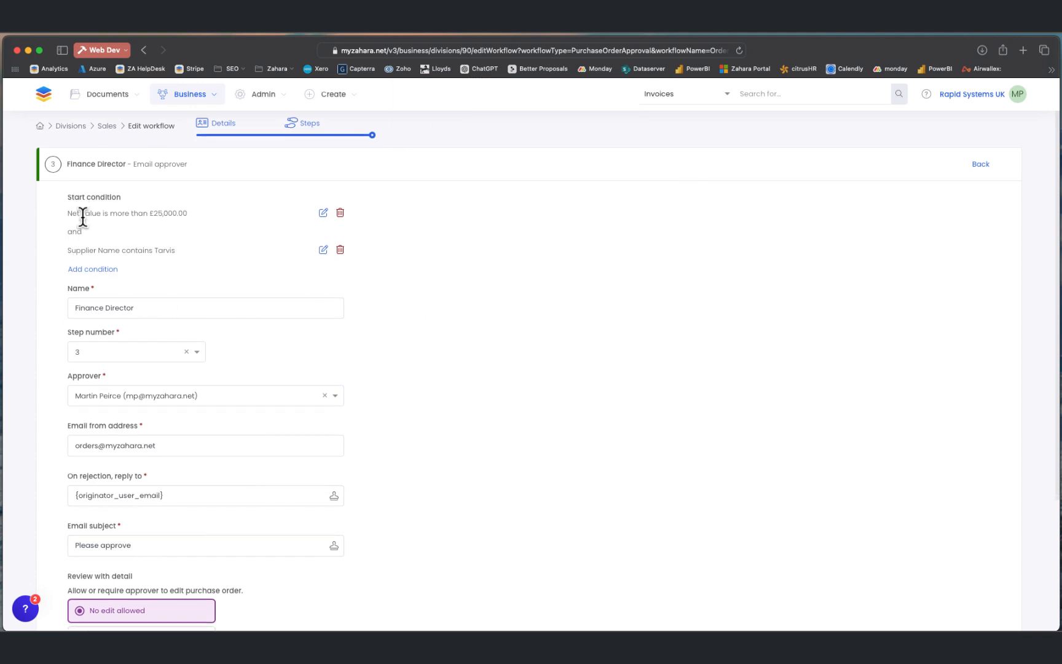
Set the Finance Director step's net value condition to more than 200.00 and return to the workflow's step list
click(323, 212)
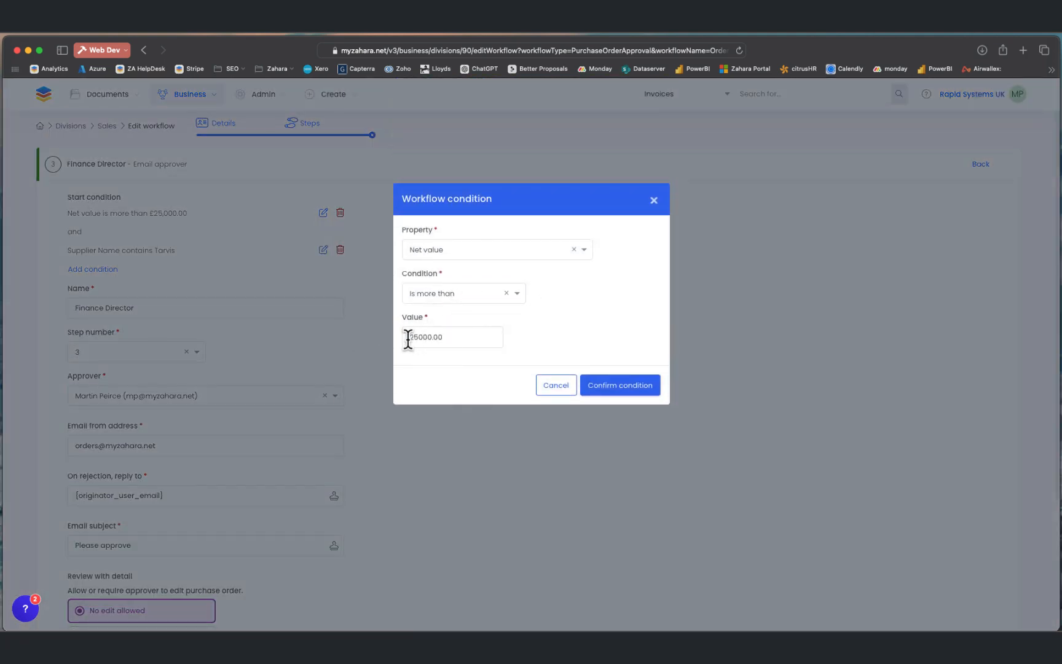
drag(408, 336, 540, 339)
text(200.00)
click(639, 395)
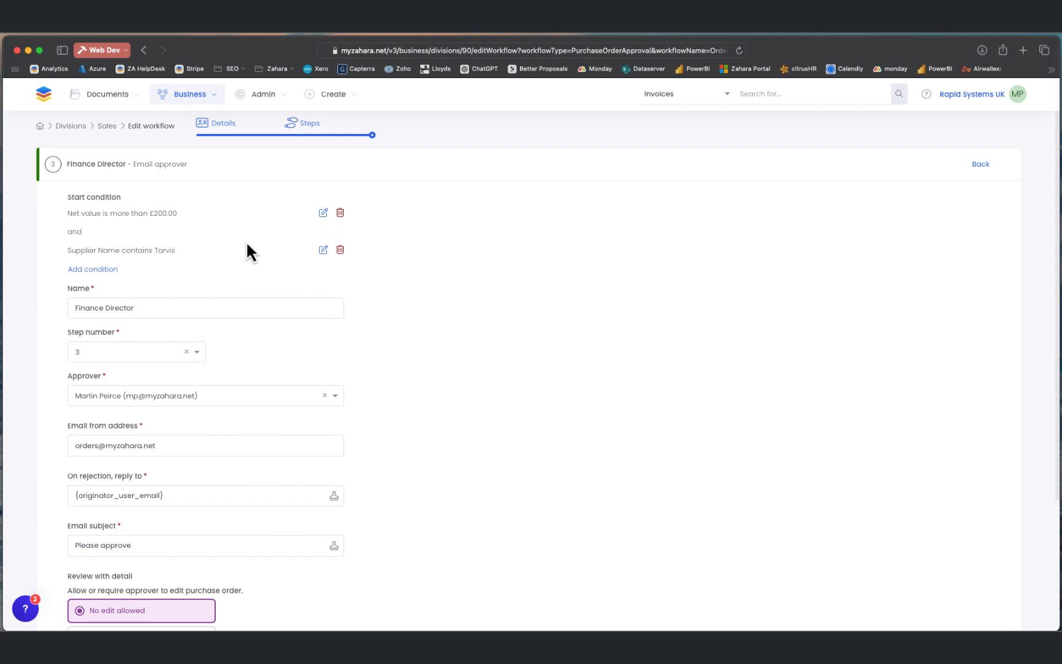
click(982, 164)
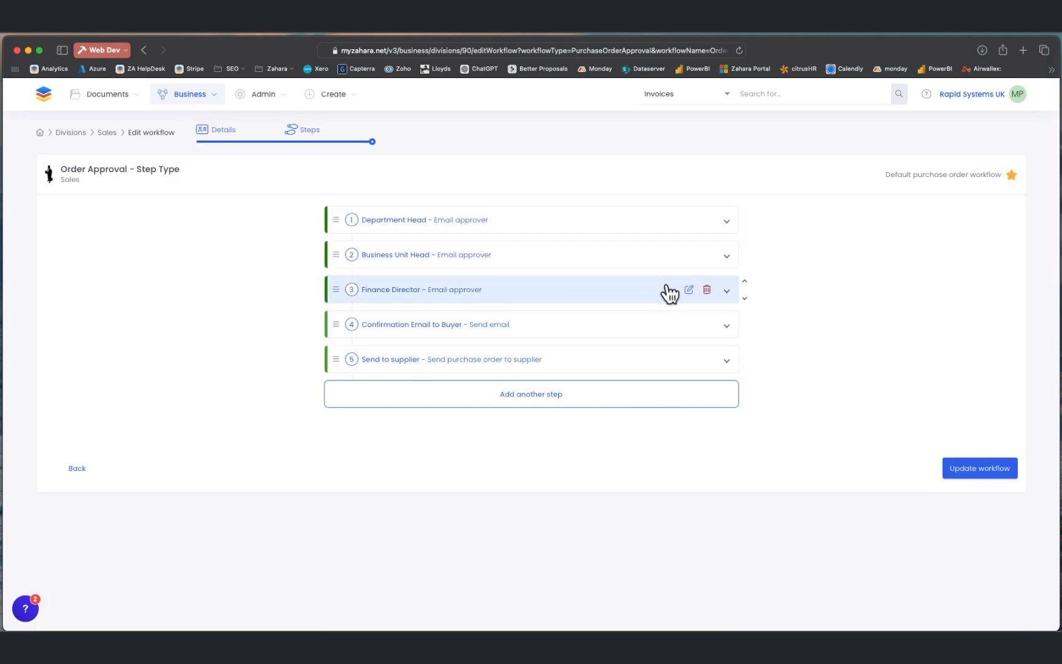
Examine the settings of the Confirmation Email to Buyer and Send to supplier steps, including the latter's start condition
click(570, 335)
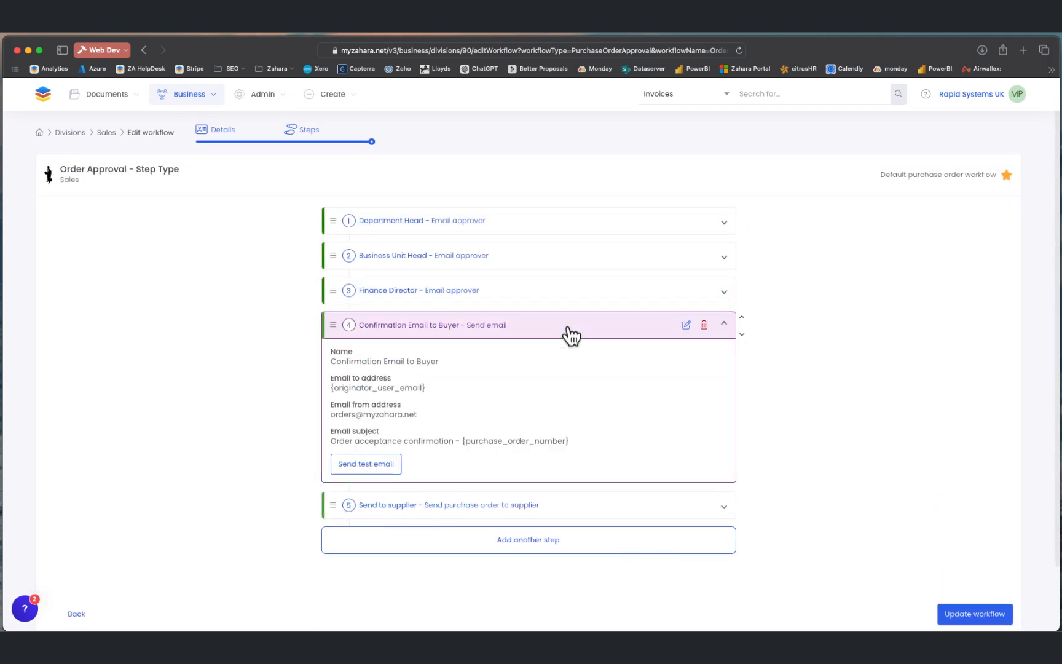
click(570, 336)
click(622, 367)
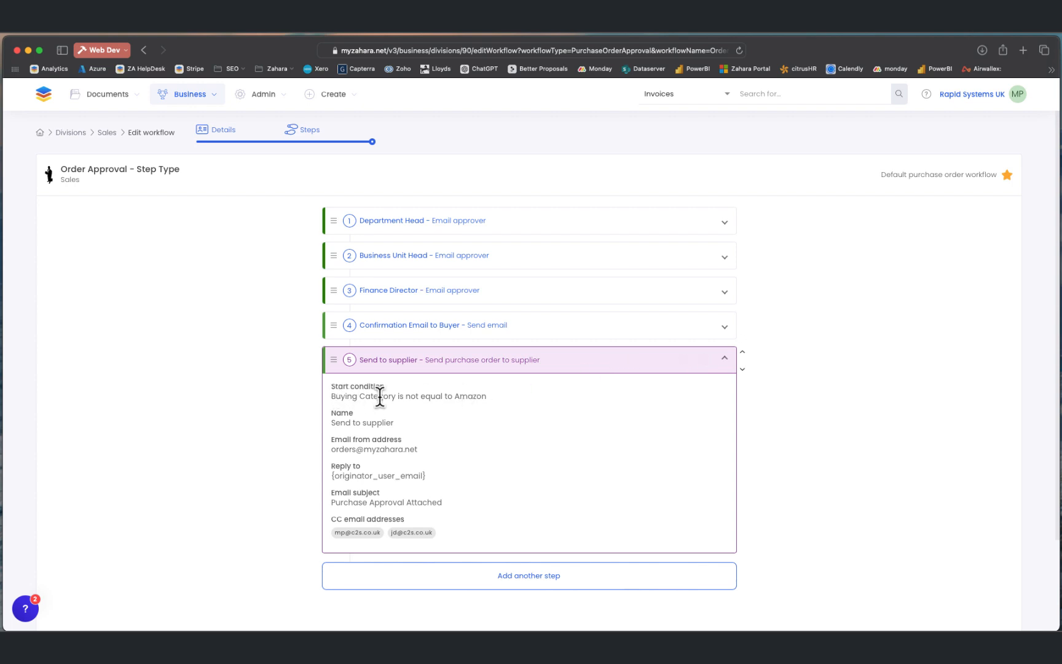
mouse_move(706, 373)
click(620, 364)
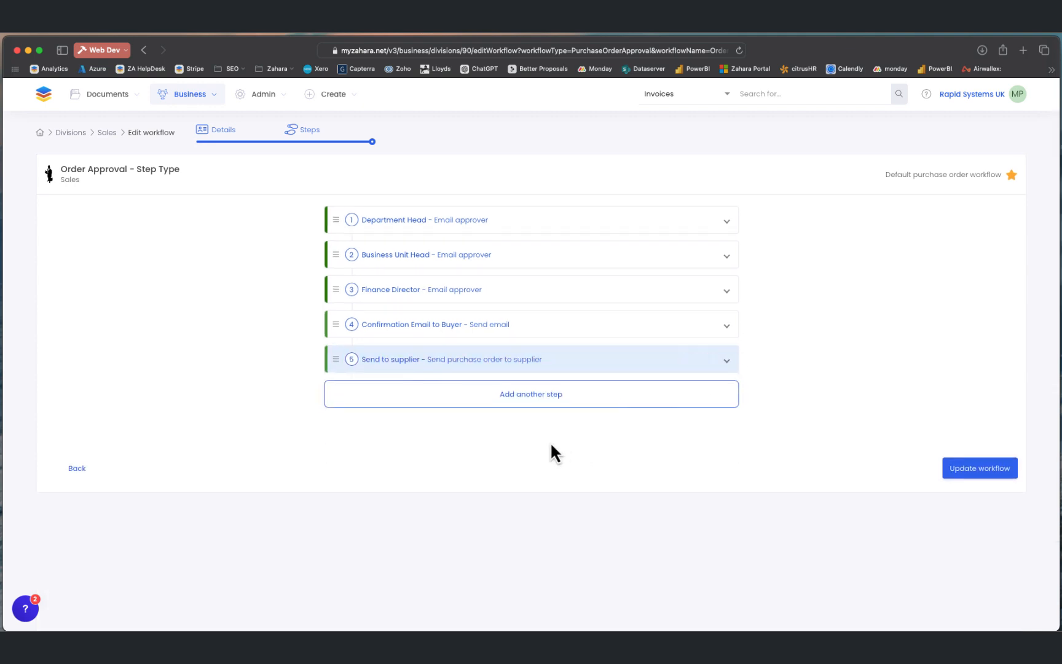
Examine the step types available for the Order Approval workflow, and return to the Sales division discarding the unsaved changes
click(562, 397)
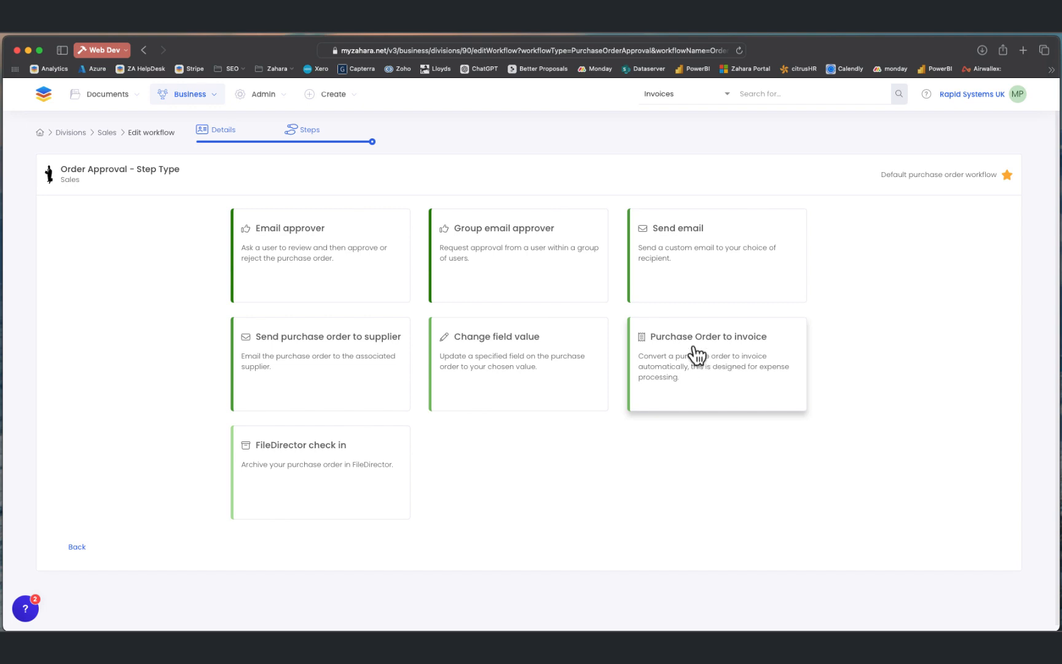
click(108, 133)
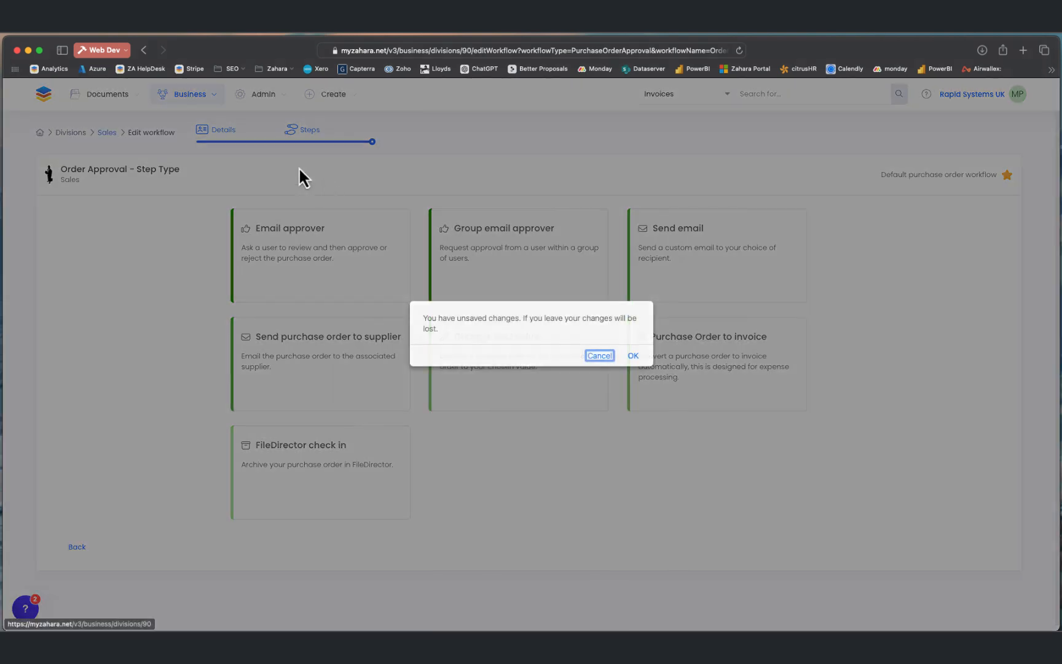
click(632, 356)
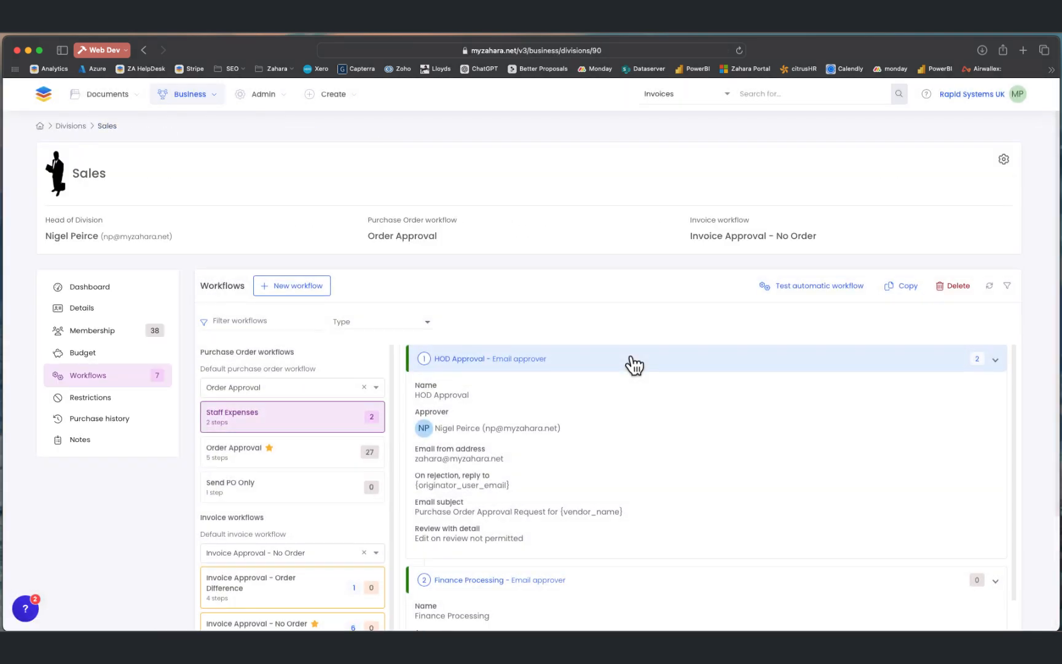
Review the steps of the Invoice Approval - No Order workflow and open it for editing at its step list
scroll(332, 515, down, 2)
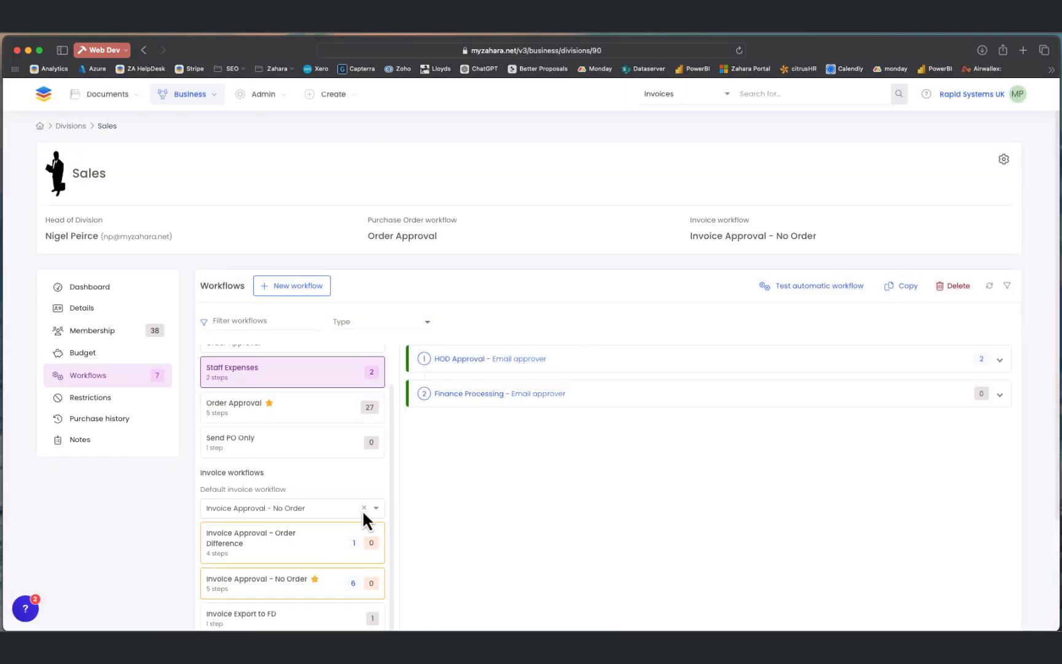
scroll(365, 510, down, 5)
click(298, 472)
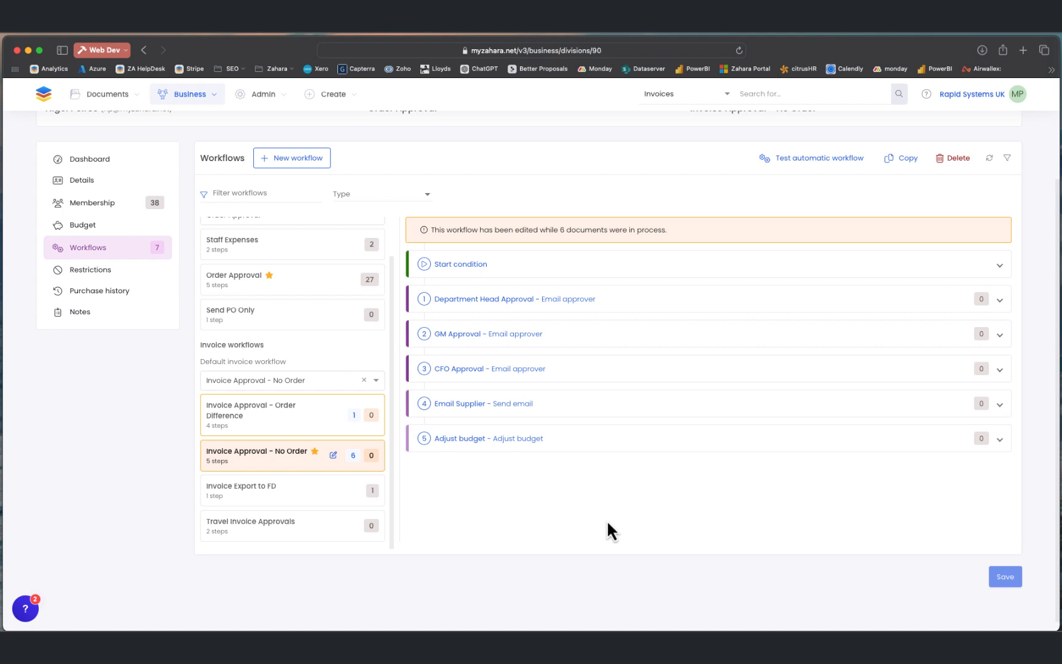
click(333, 457)
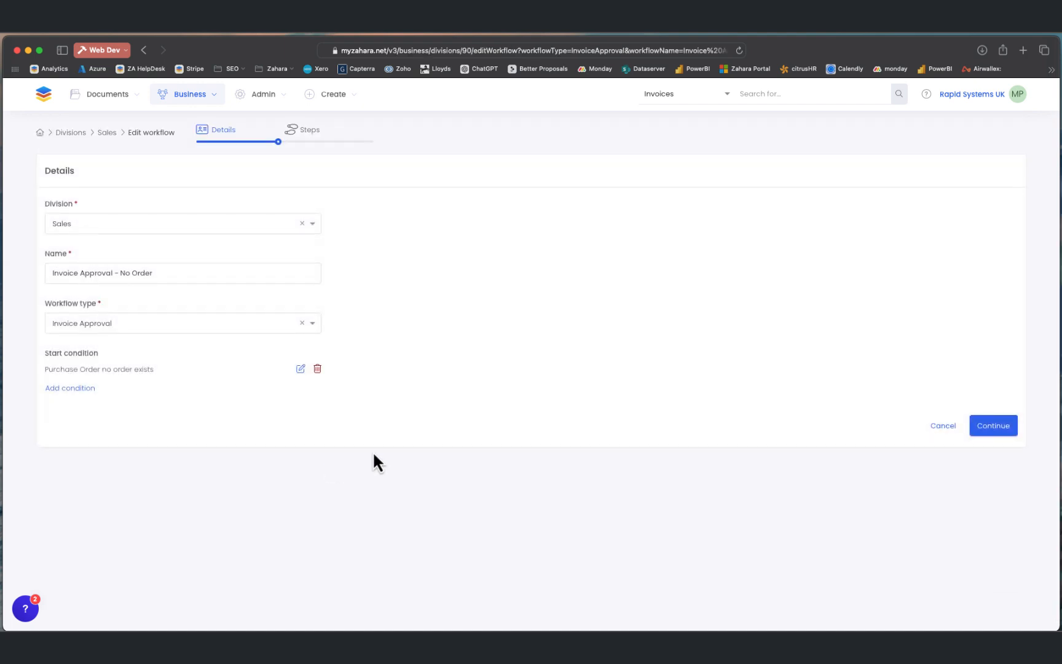
click(993, 426)
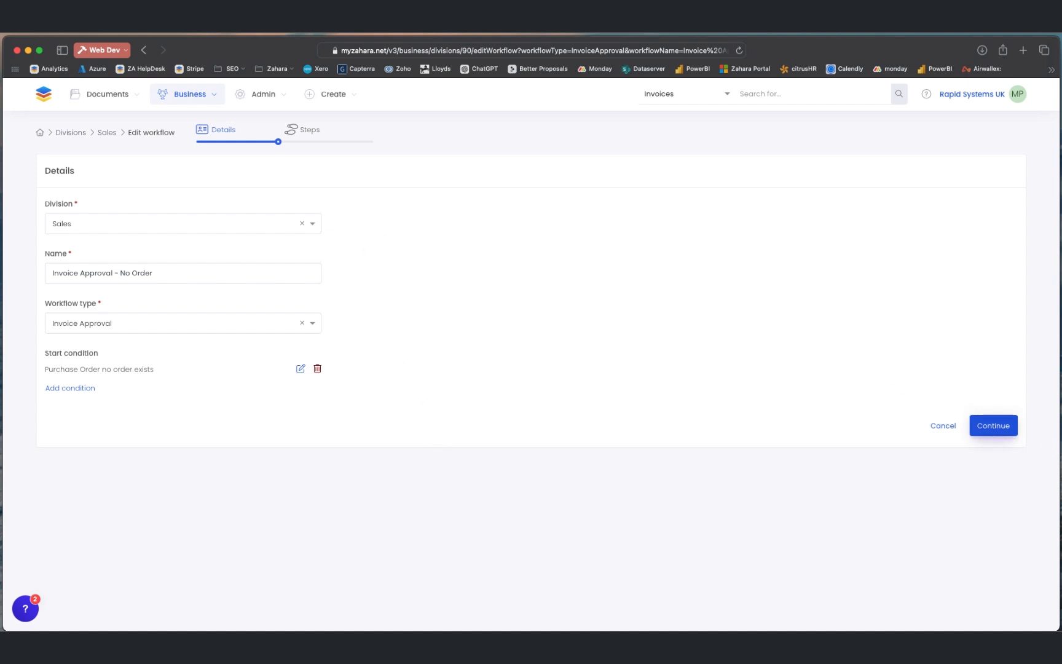
Add an Export invoice step named Export Invoice as step 6, and return to the Sales division discarding the unsaved changes
click(476, 434)
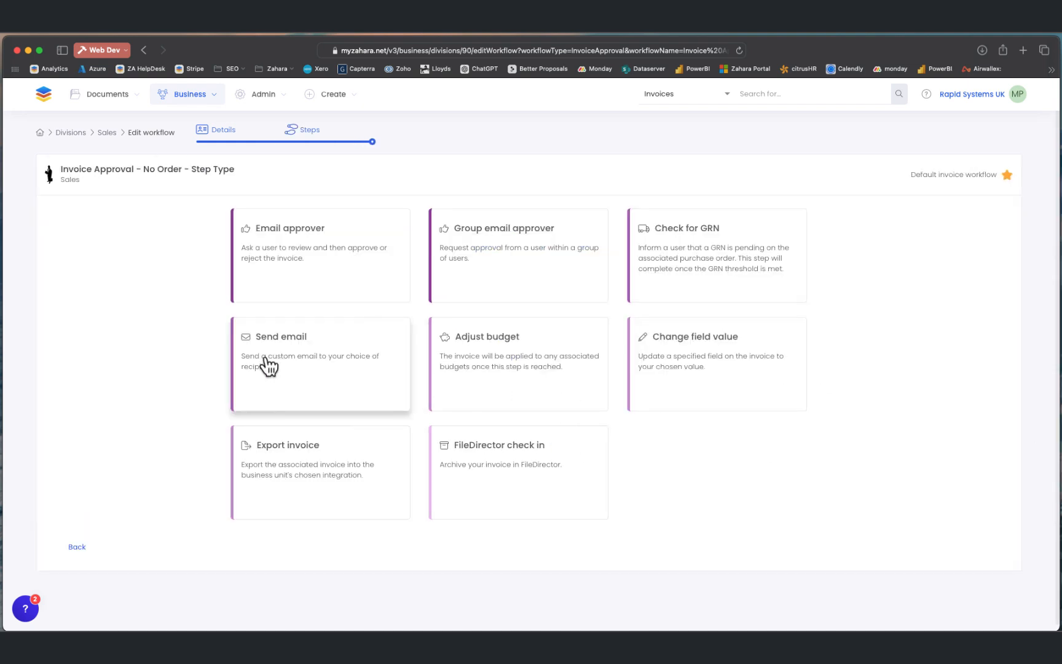
click(327, 487)
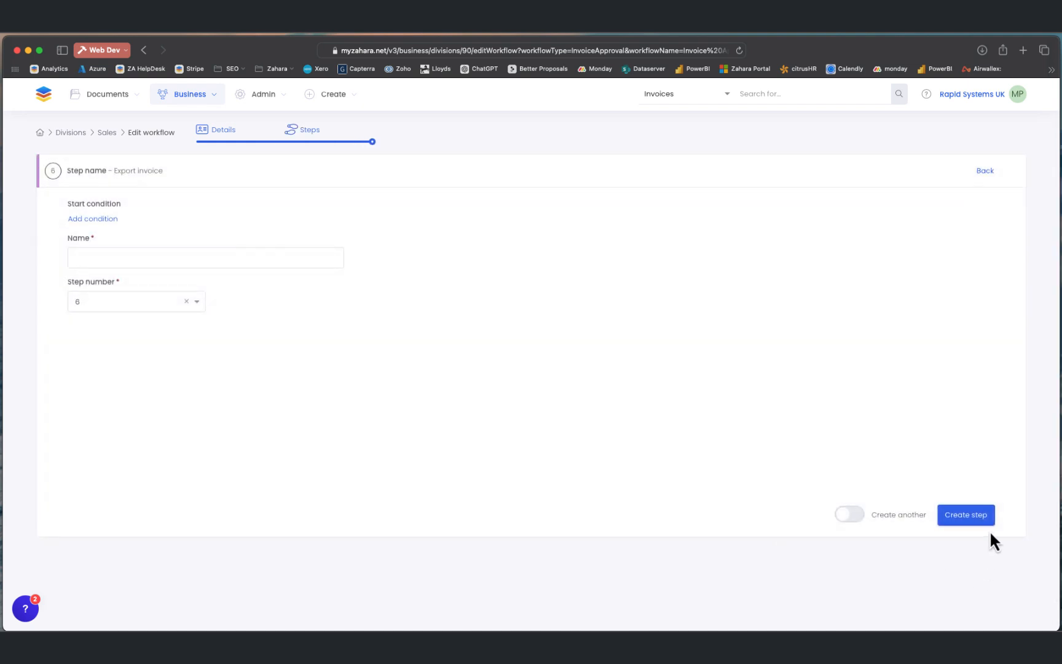
click(136, 259)
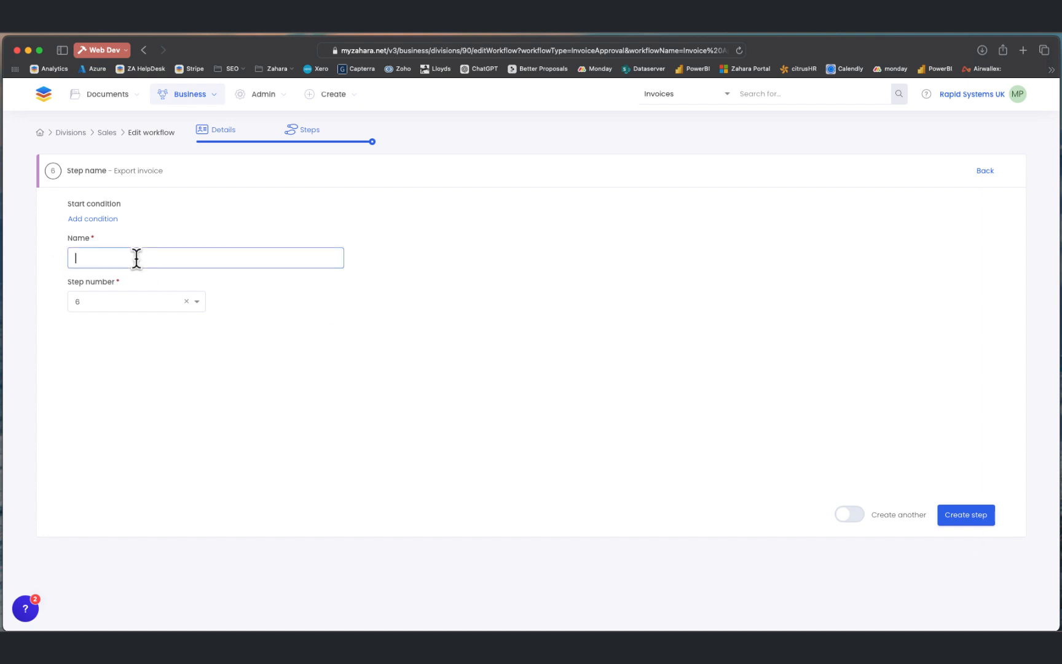
text(Export Invoice)
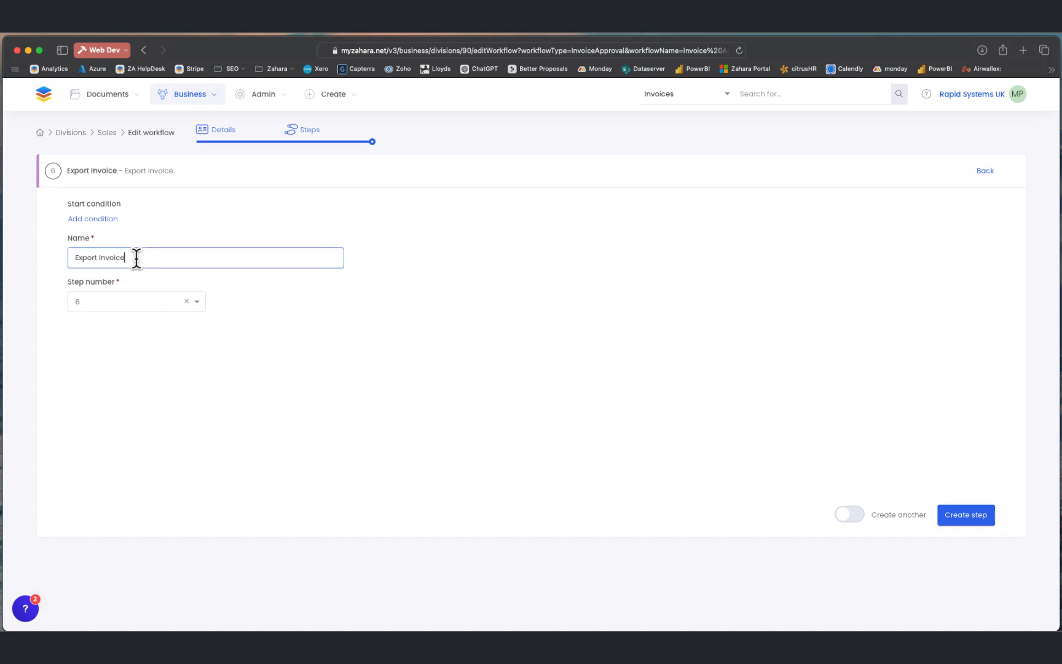
click(1019, 527)
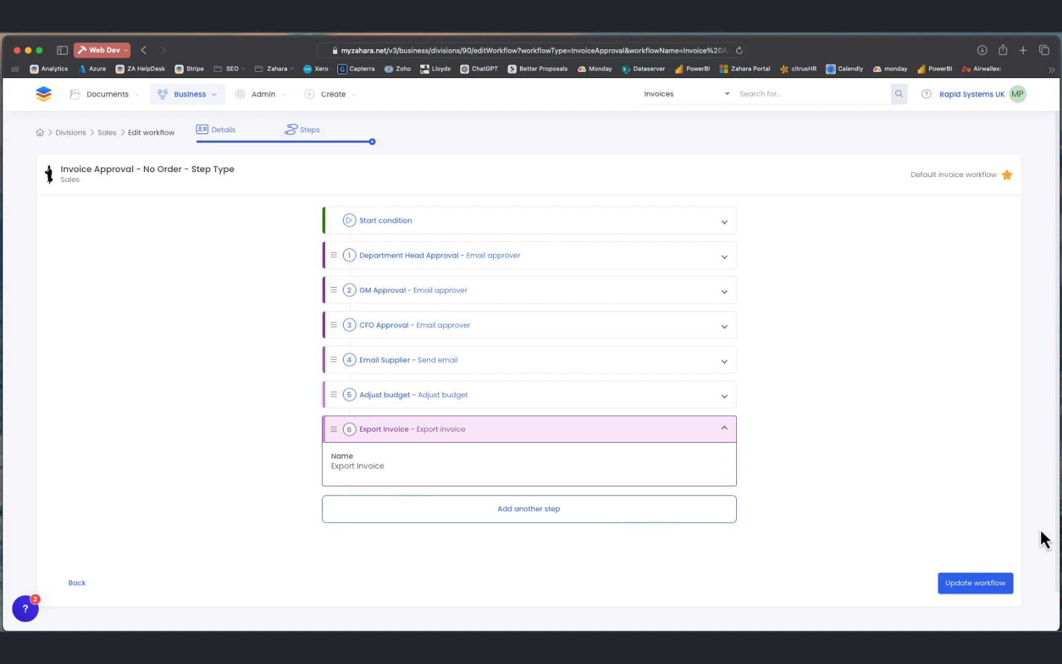
click(107, 133)
click(634, 356)
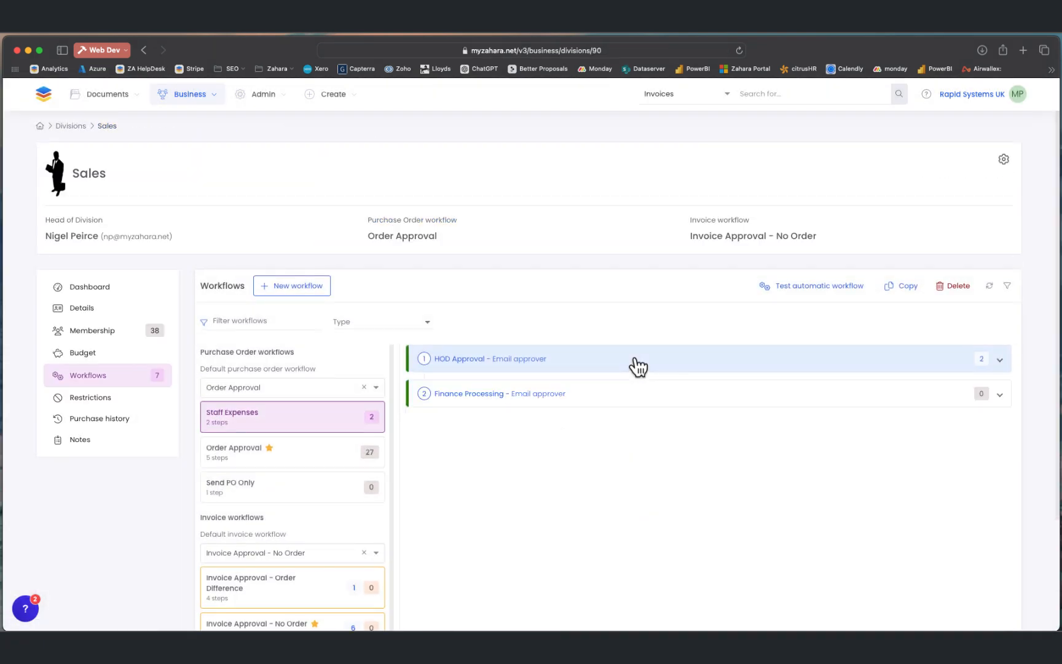
Open the business's projects list and examine the details of the Sales Conference 2020 project
click(195, 99)
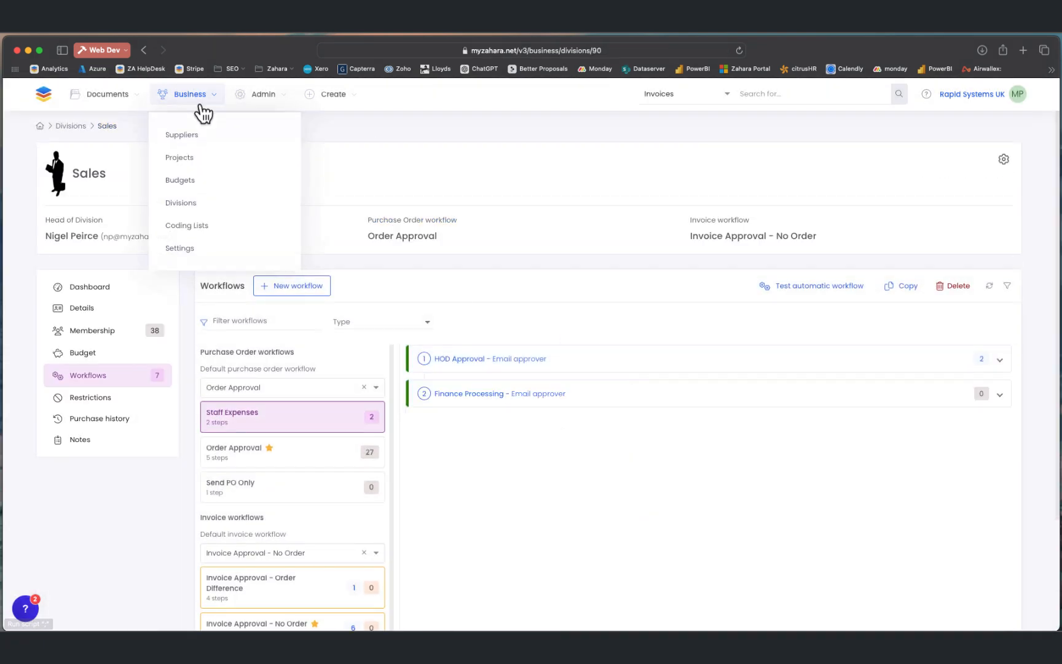
click(185, 157)
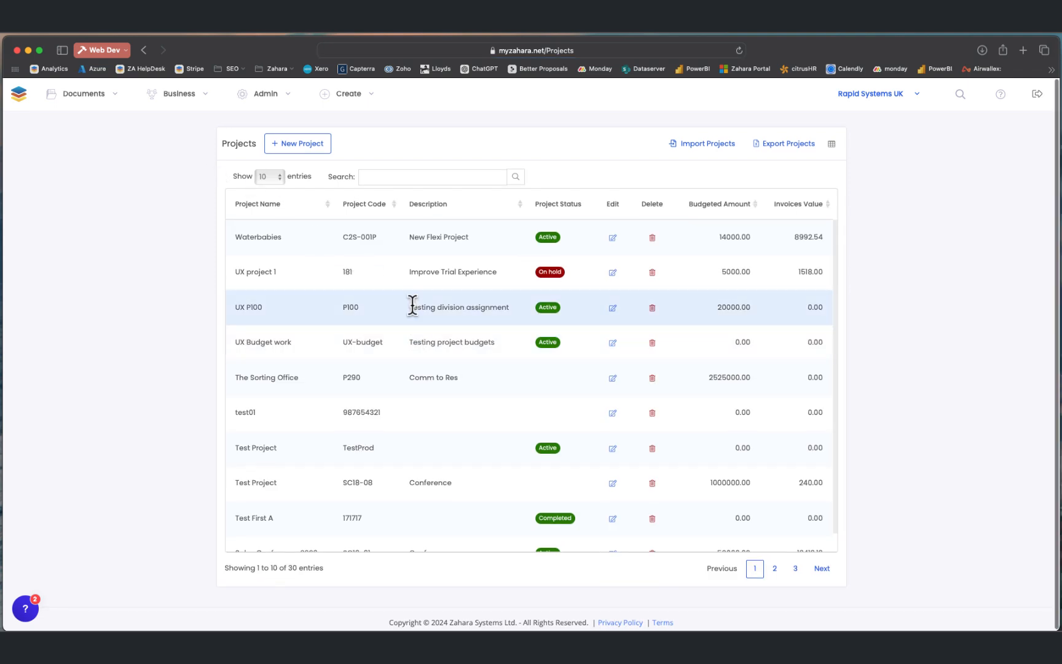
scroll(445, 369, down, 1)
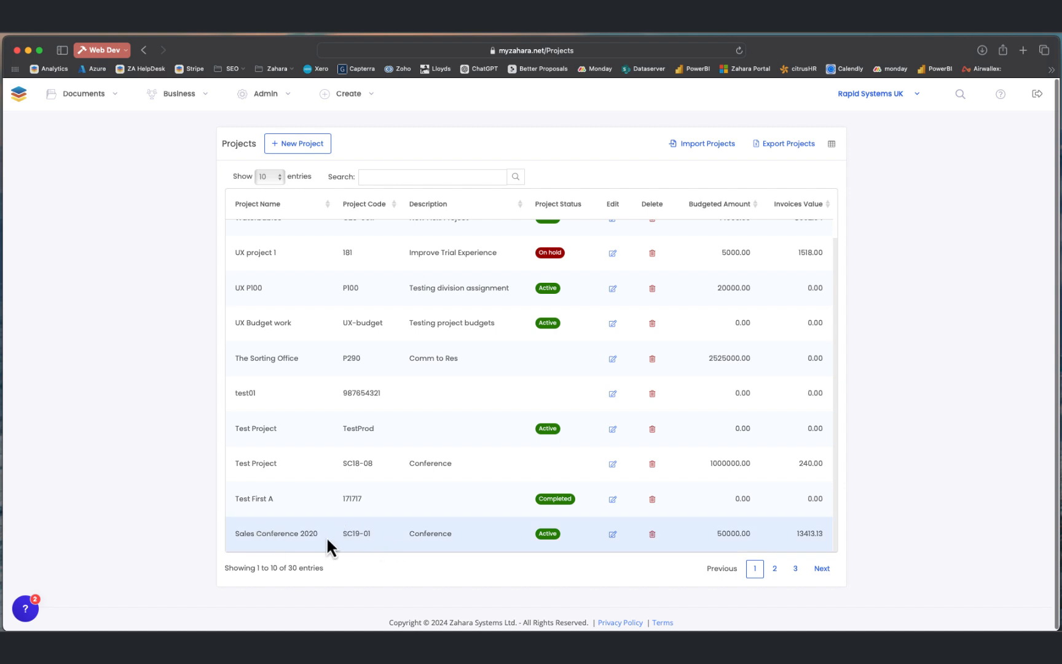
click(613, 534)
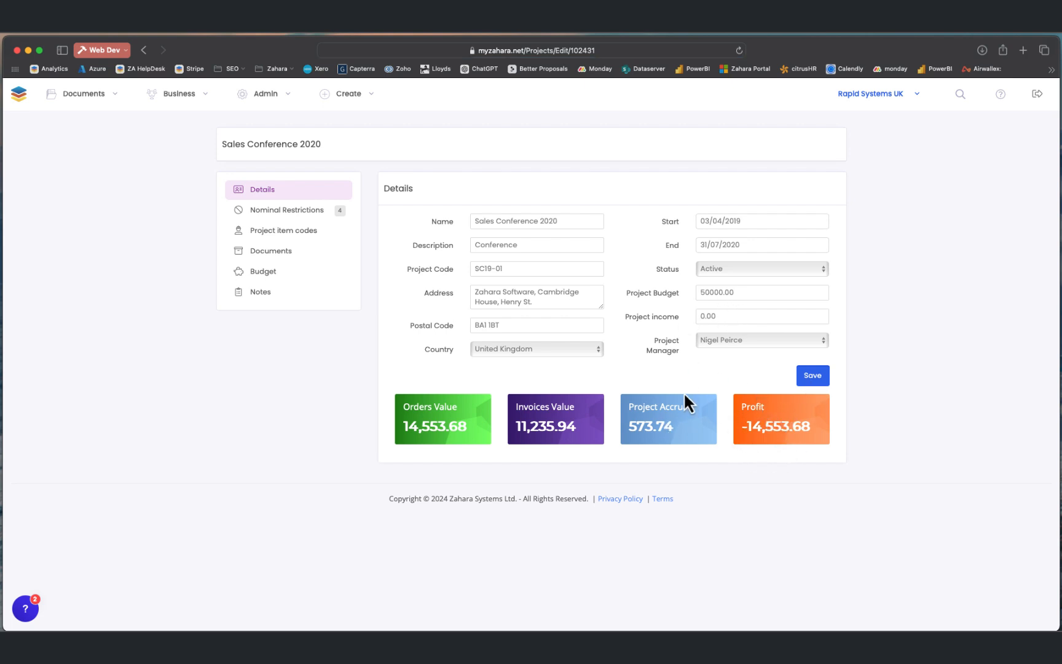
Review the Sales Conference 2020 project's budget, and start a new purchase order with its line items expanded
click(277, 284)
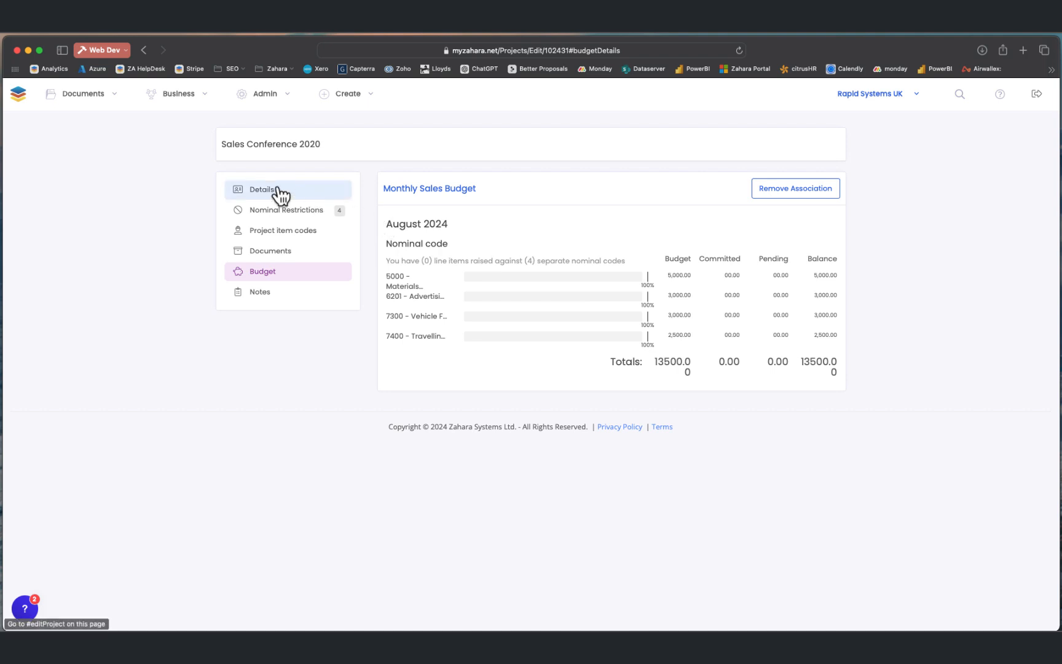
click(369, 98)
click(372, 123)
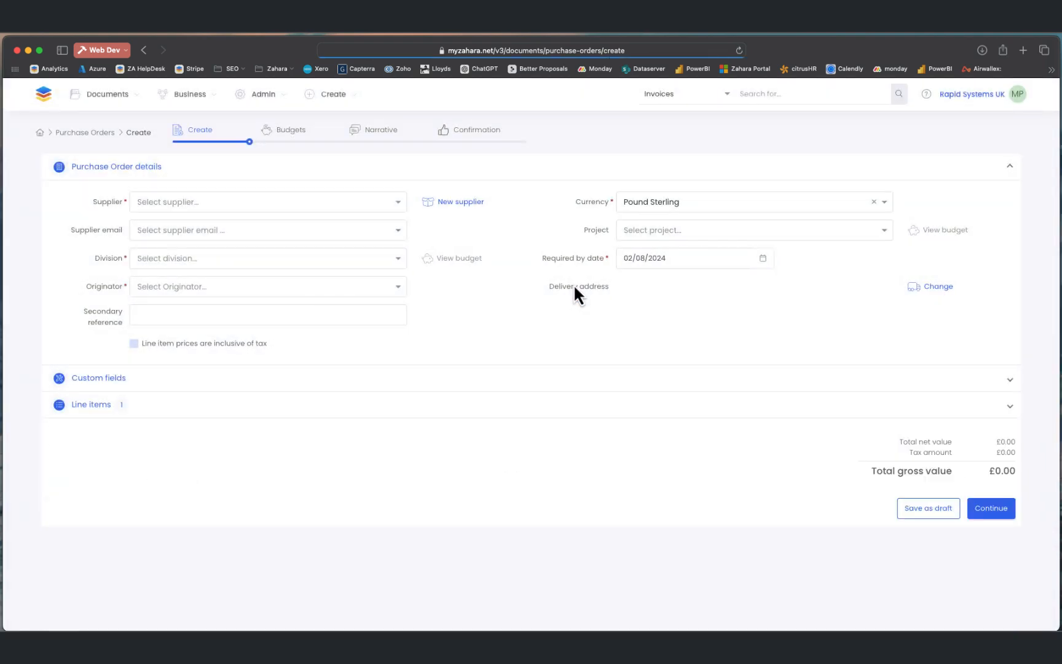
click(461, 410)
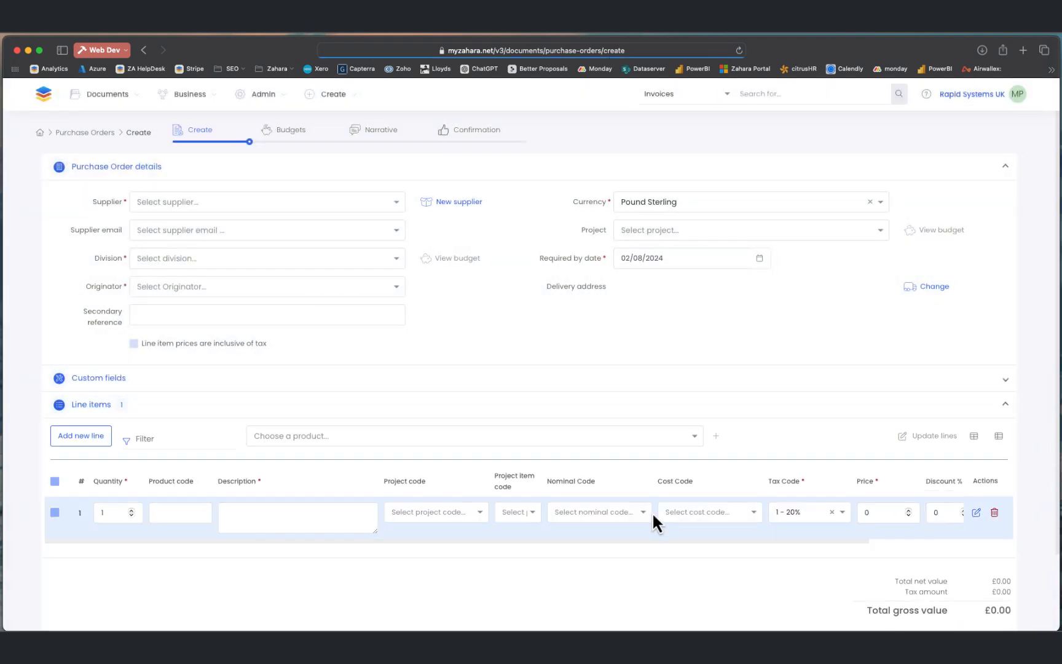
Check which project codes and project item codes can be assigned to the purchase order's first line item
click(460, 512)
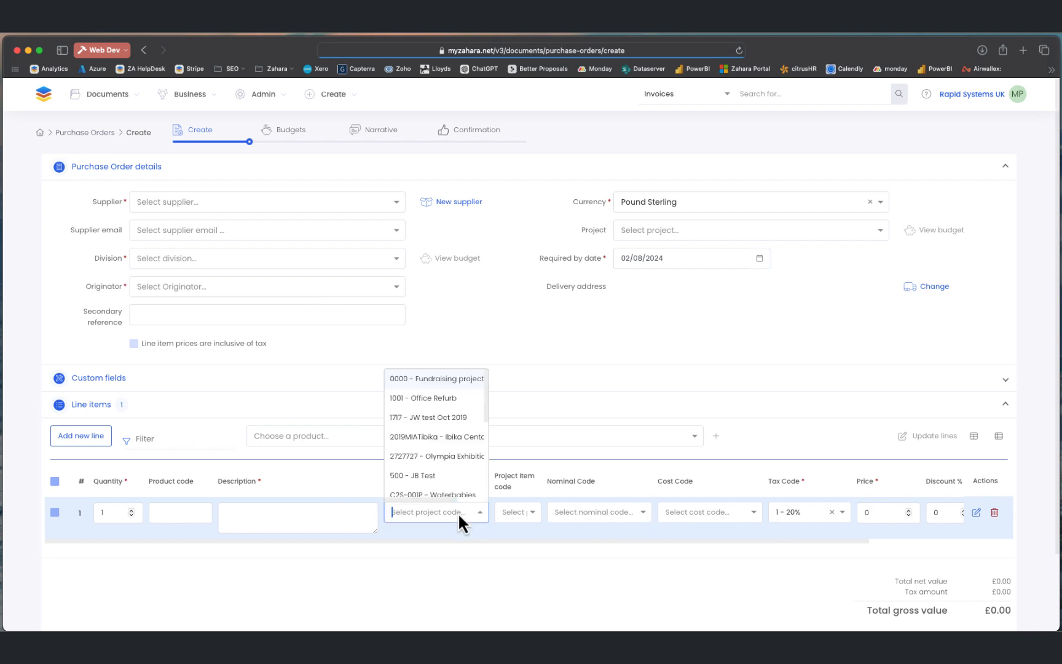
scroll(430, 449, down, 5)
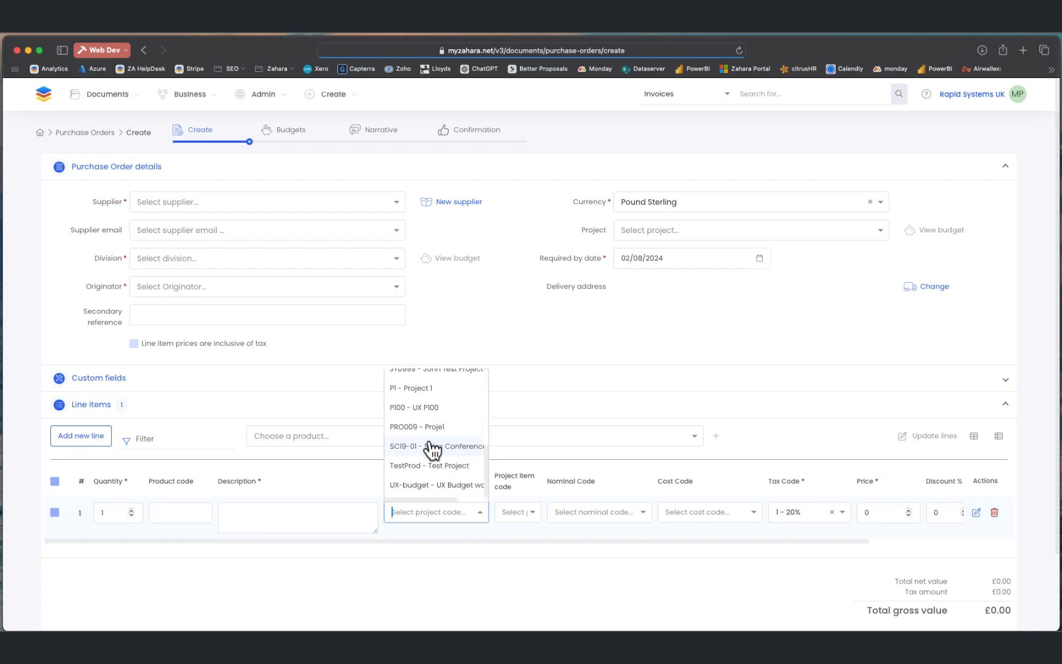
click(522, 561)
click(533, 514)
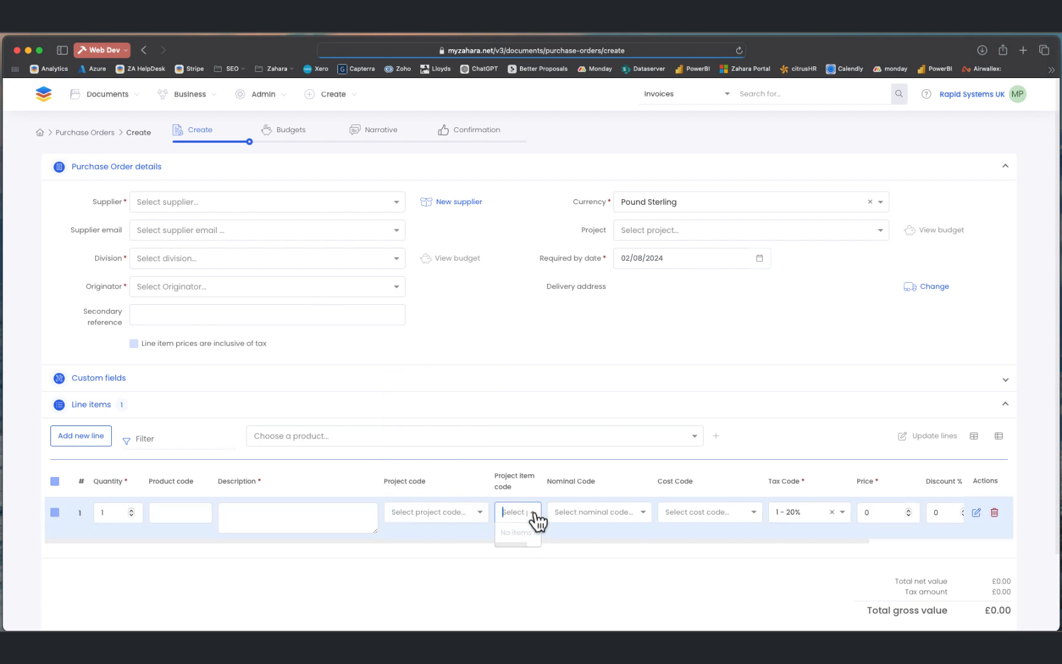
click(597, 547)
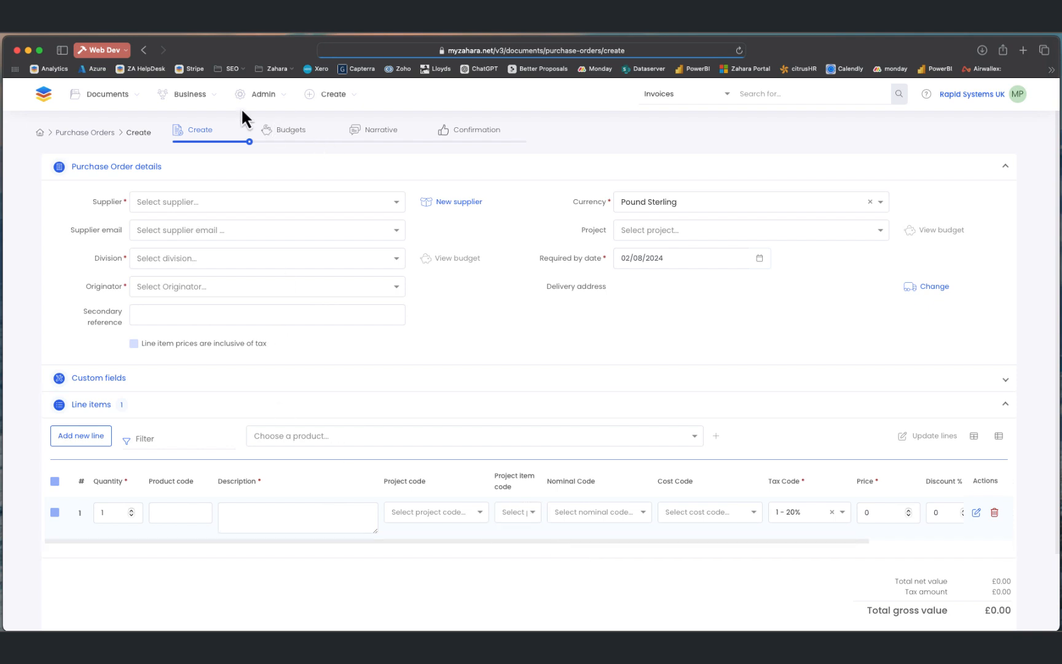
View the business's coding lists at the tax codes, and open the settings of the business unit
click(184, 95)
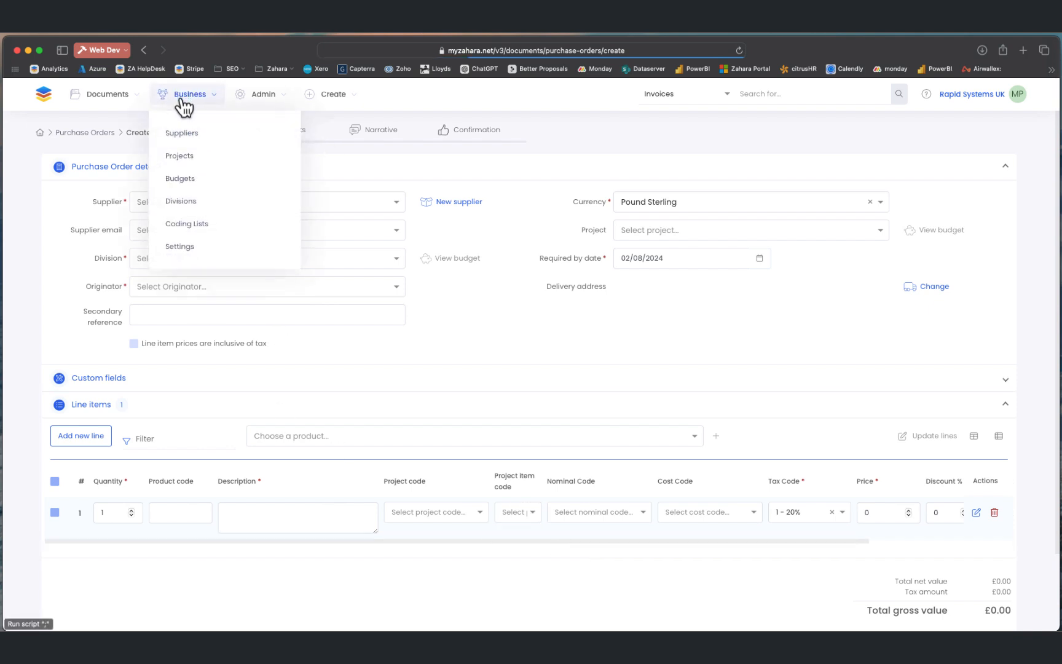
click(179, 224)
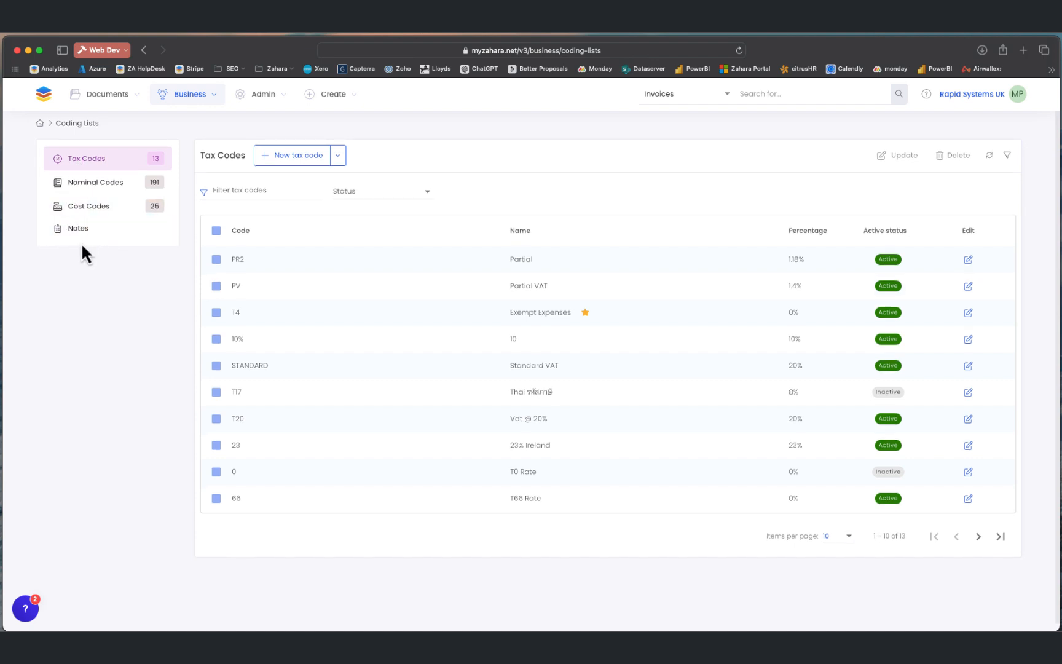
click(192, 97)
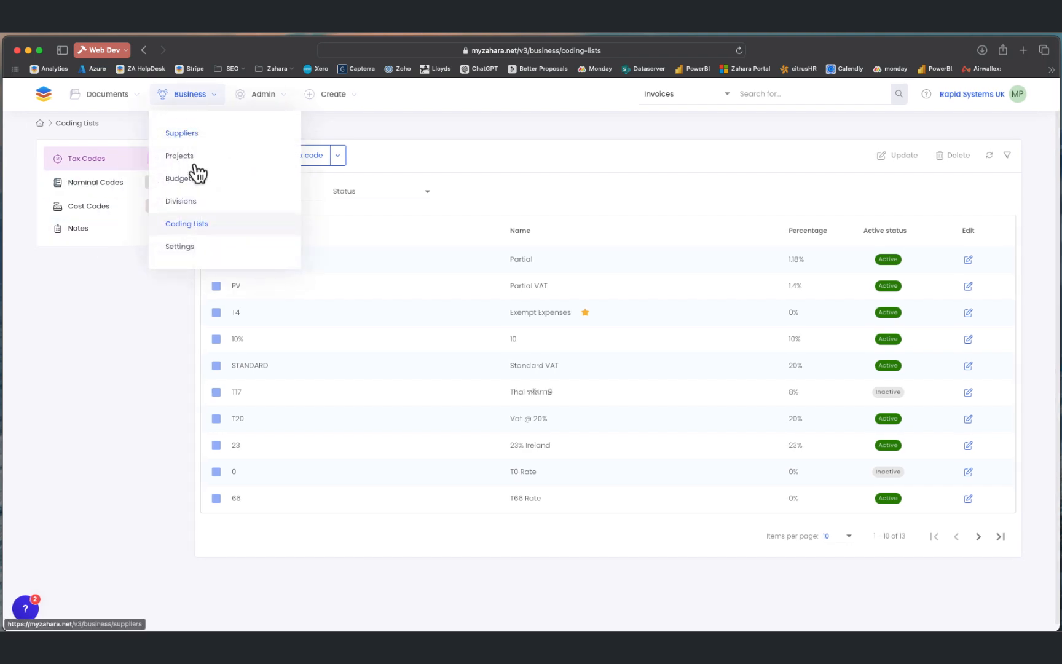
click(179, 247)
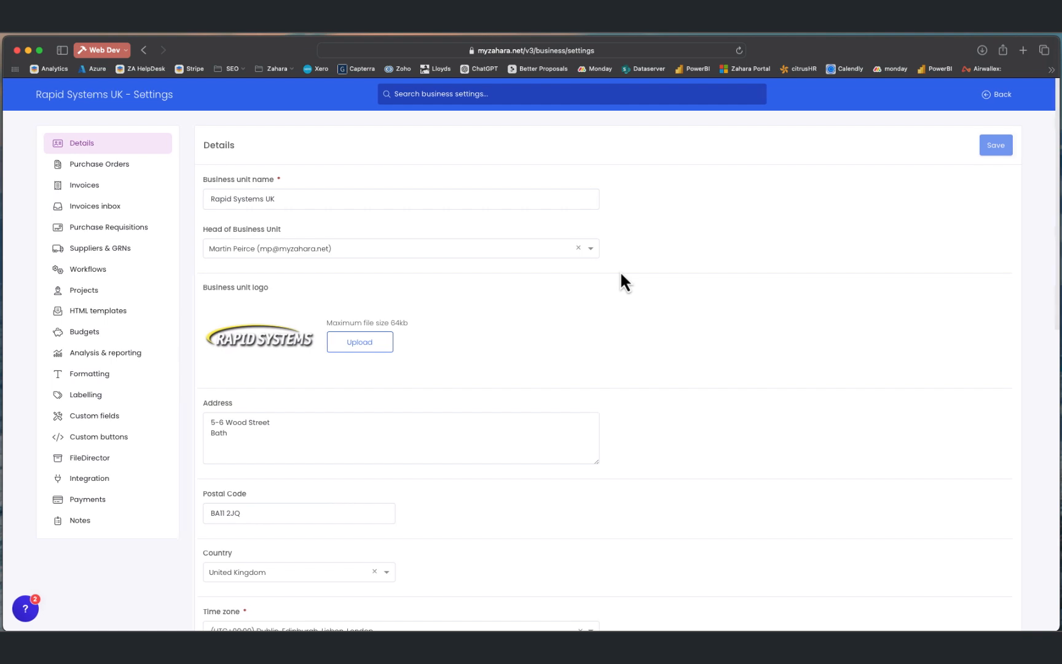
Examine the business unit's Purchase Orders settings, including default address, secondary reference numbers, line item units and required by dates
click(86, 166)
scroll(531, 322, down, 5)
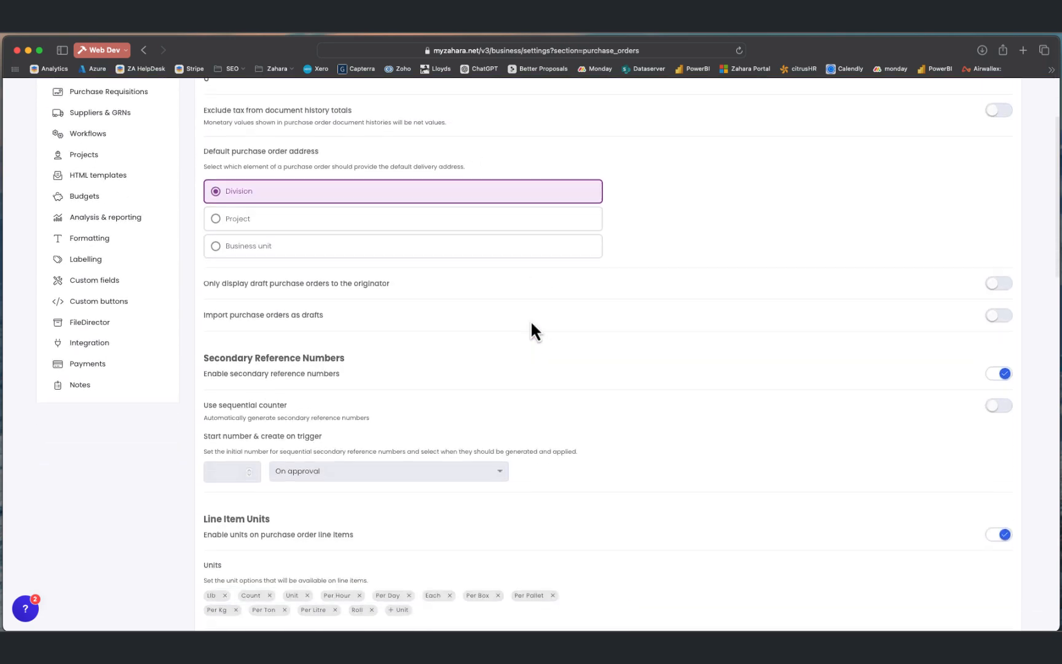
scroll(532, 324, down, 5)
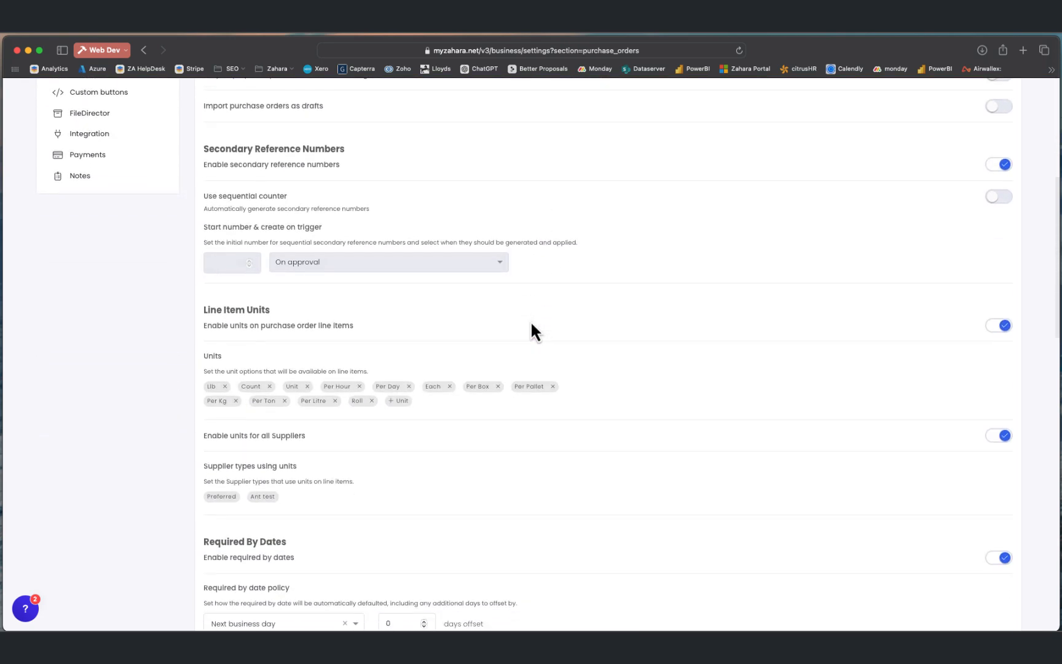
scroll(531, 320, up, 10)
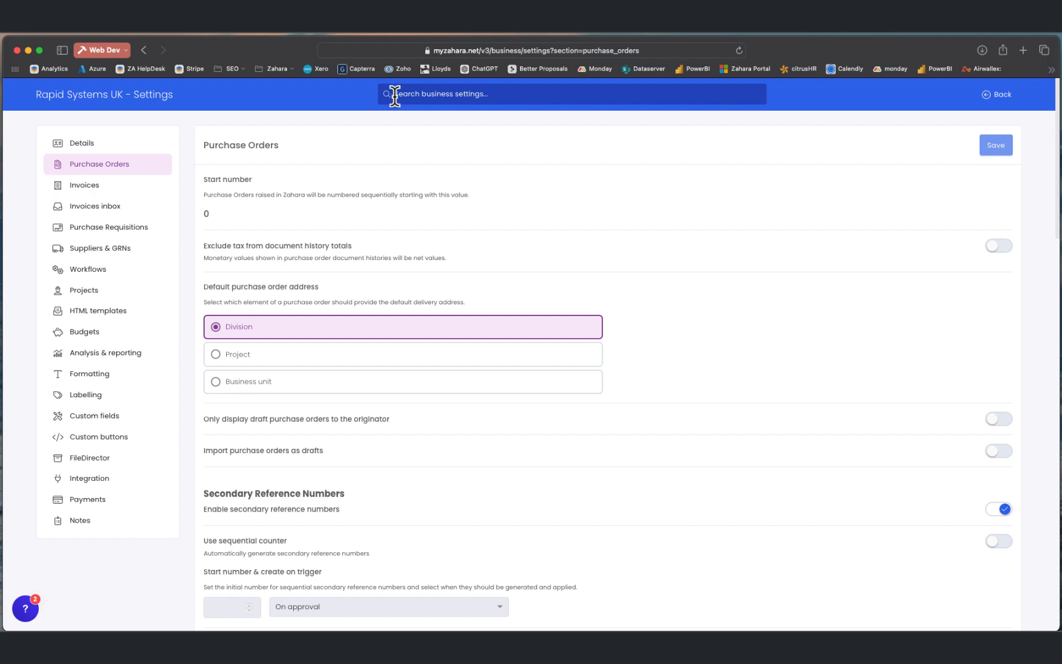
Examine the Supplier purchase order email template among the HTML templates, and leave it without saving
click(111, 313)
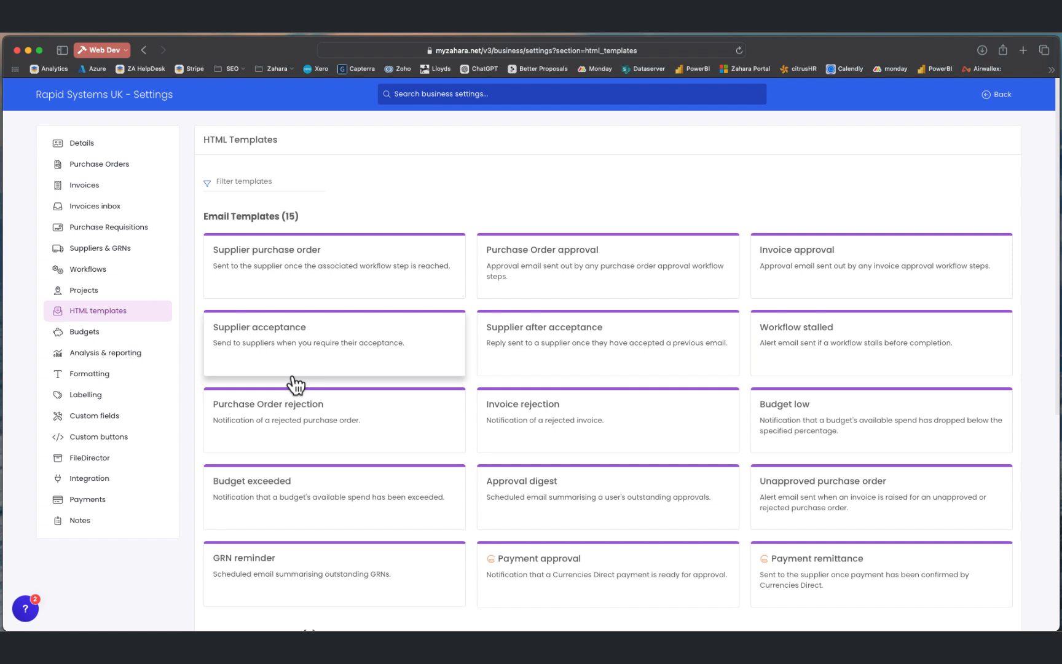
click(305, 284)
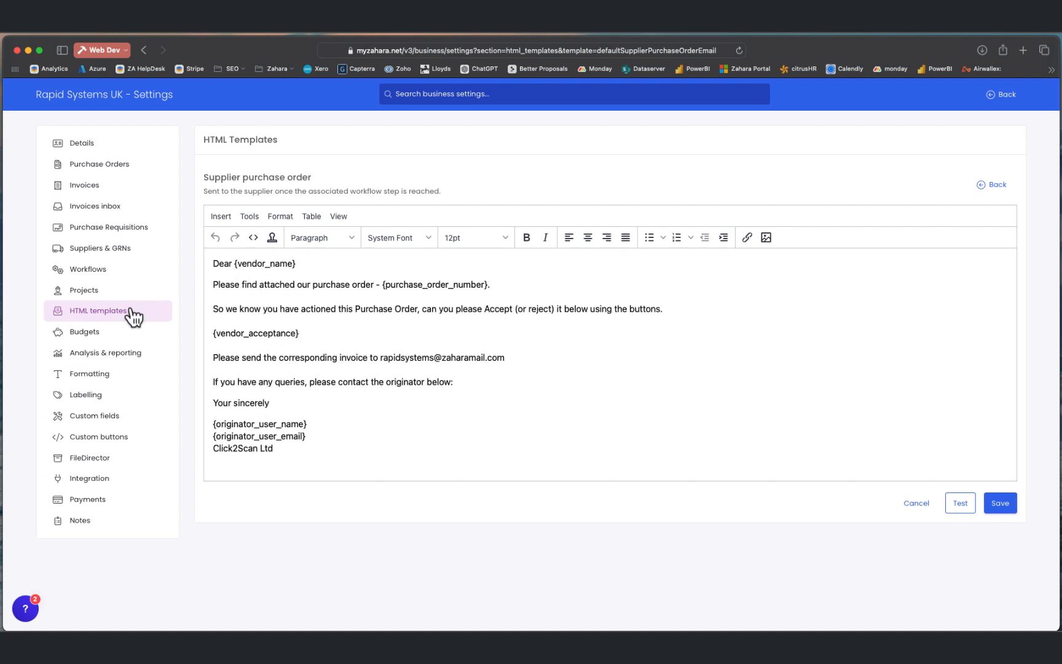
click(903, 503)
click(632, 355)
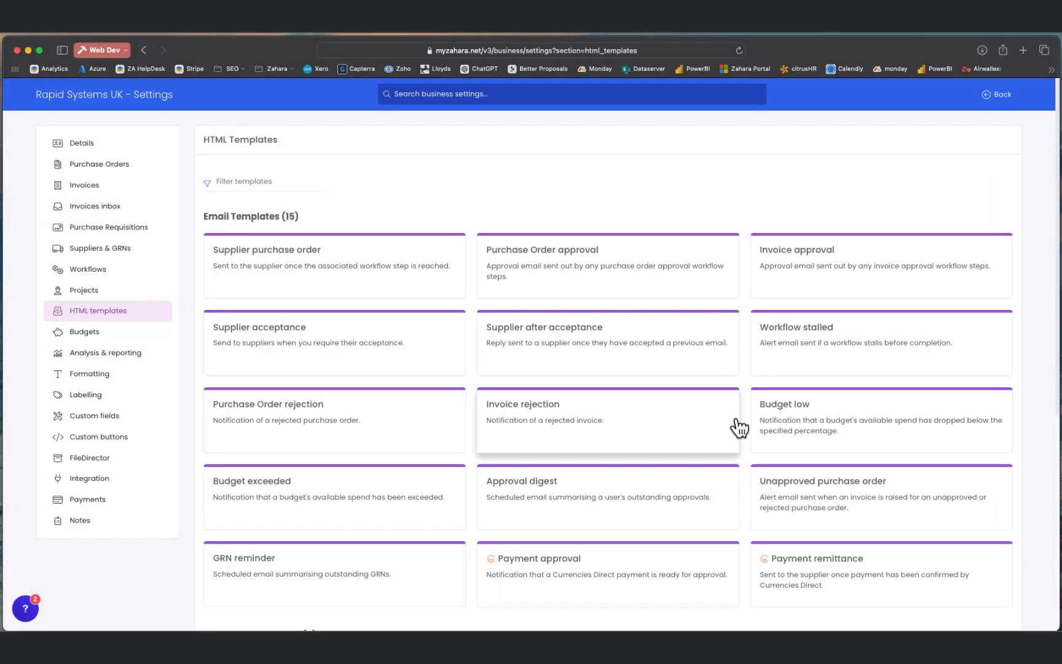
Examine the Purchase Order document template from its header to its totals, and go to the custom fields settings discarding unsaved changes
scroll(409, 423, down, 6)
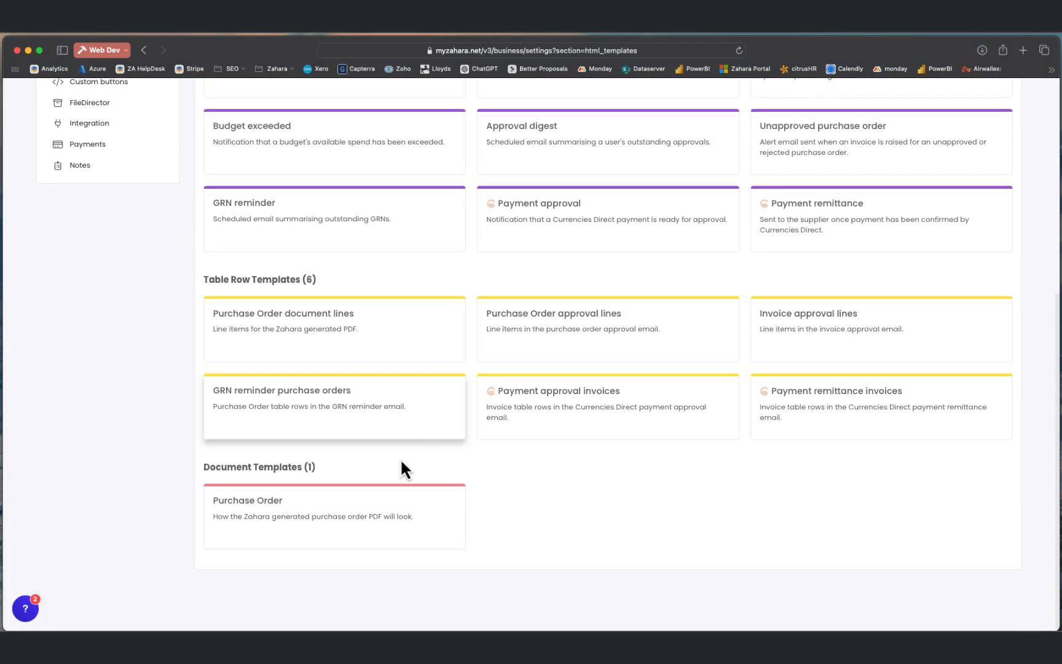
click(277, 509)
scroll(616, 434, down, 5)
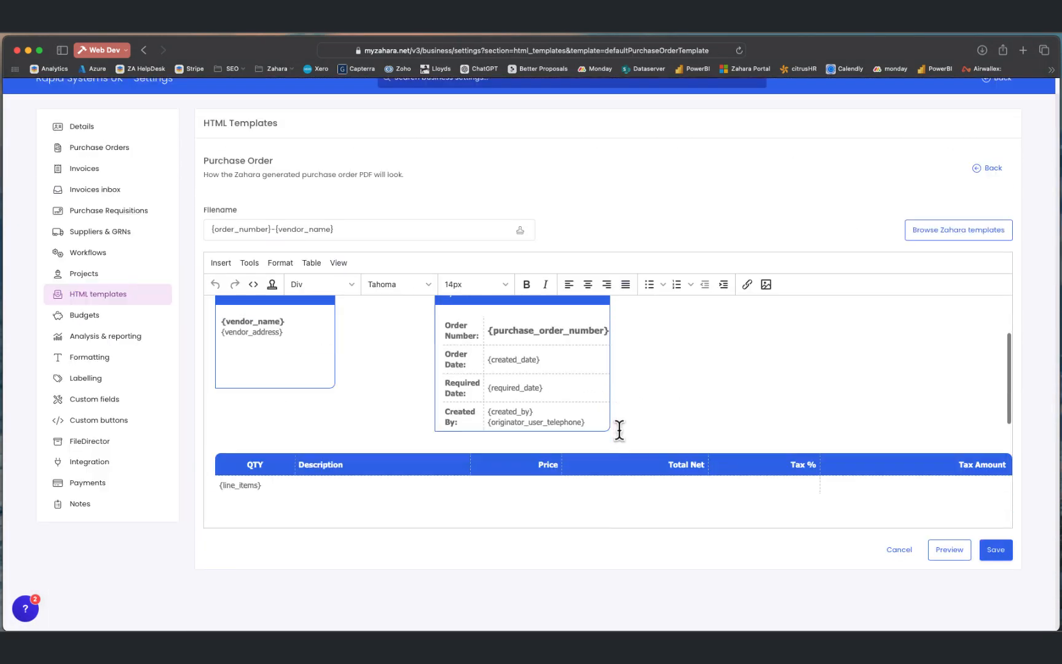
scroll(614, 430, down, 3)
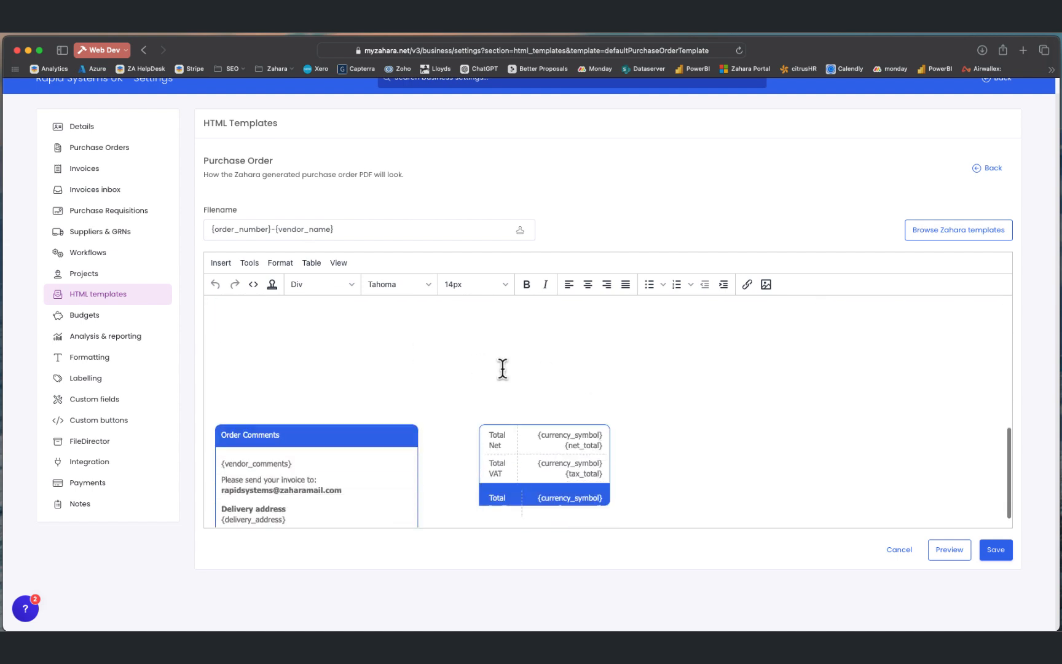
scroll(436, 372, down, 2)
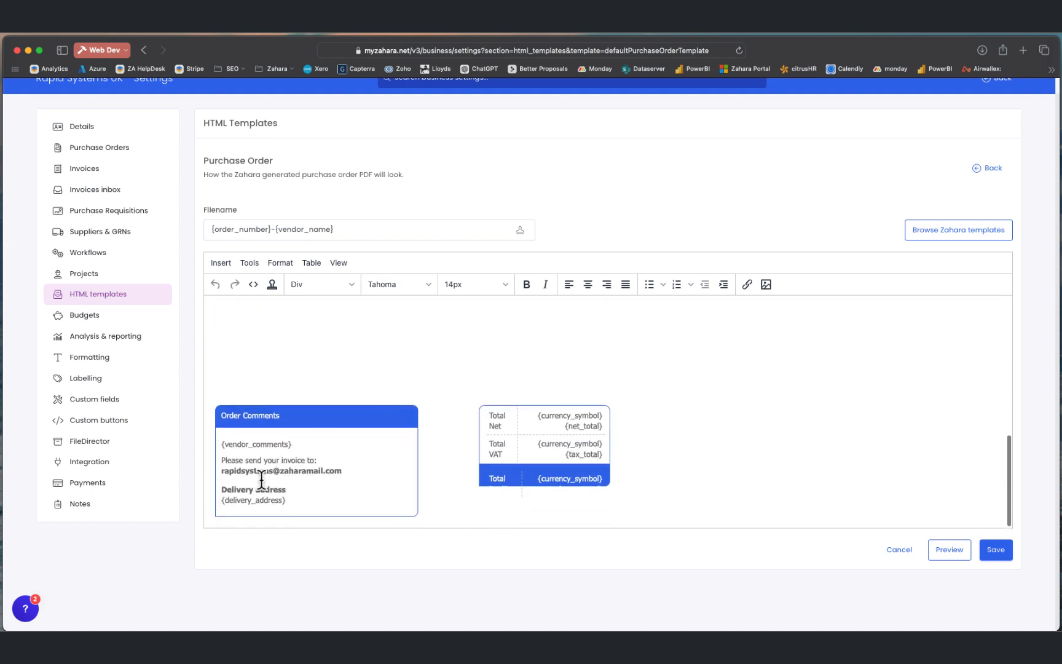
scroll(317, 473, up, 10)
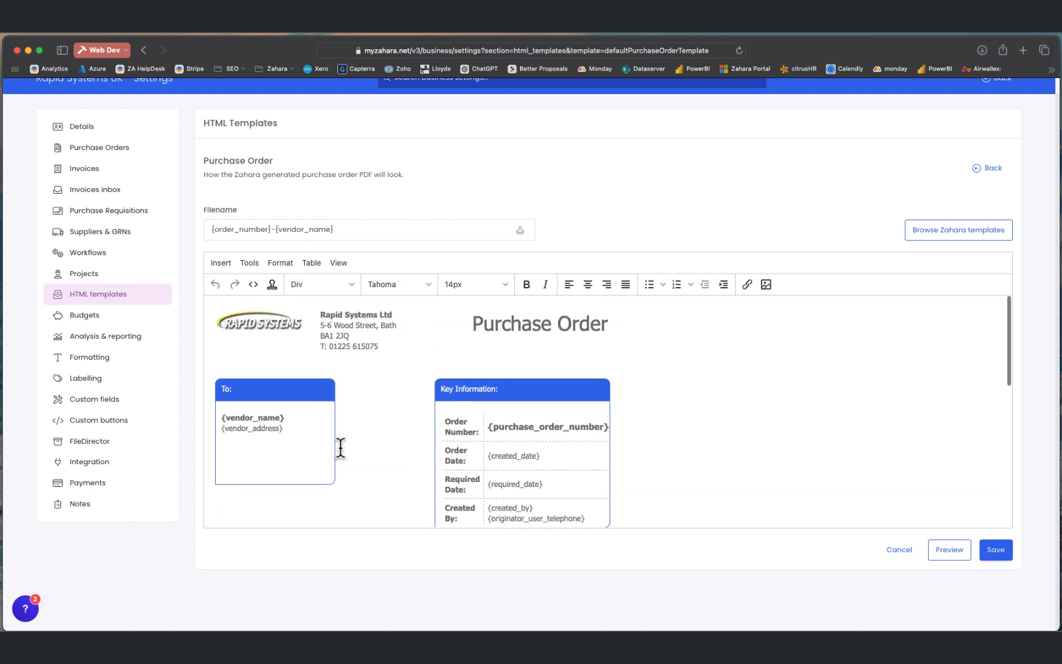
click(81, 408)
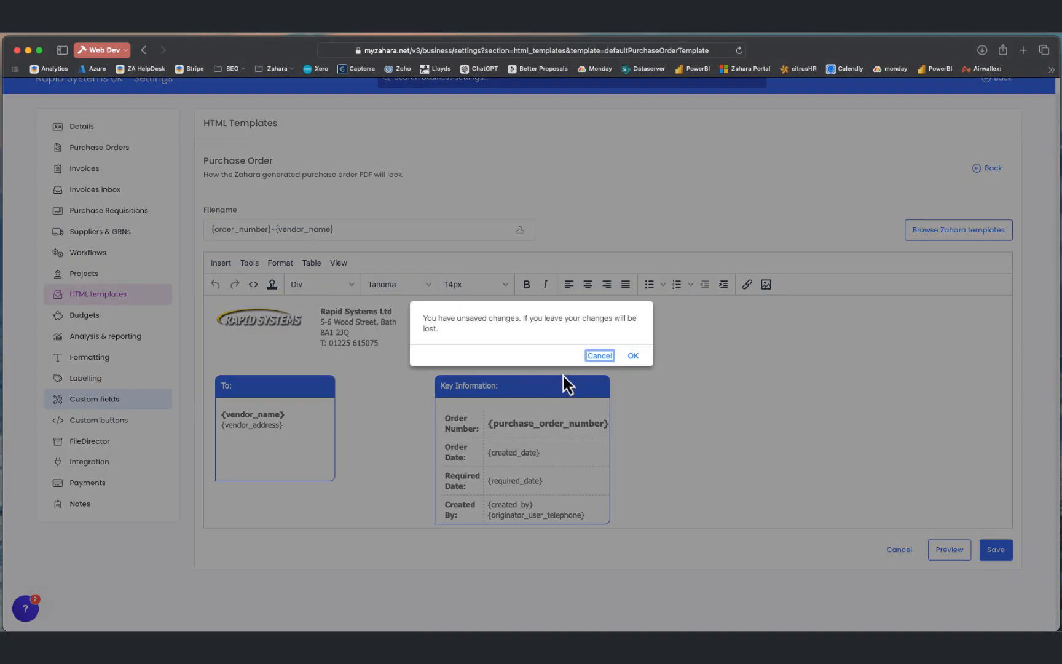
click(632, 356)
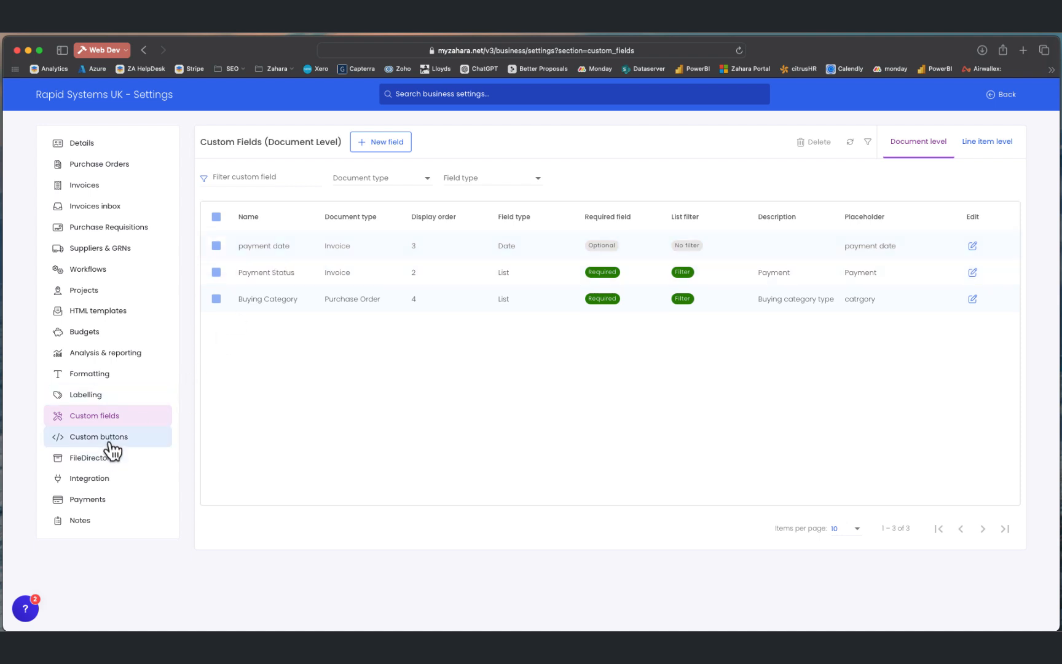
Set the business unit's integration type to Xero, and return to the tax codes in the coding lists
click(89, 480)
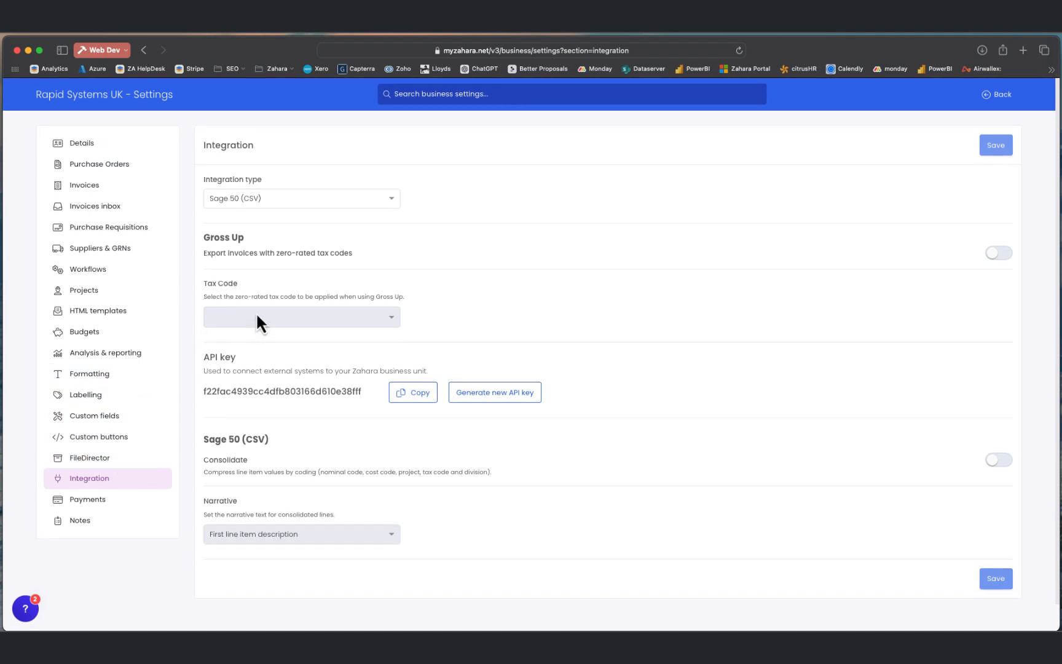
click(262, 202)
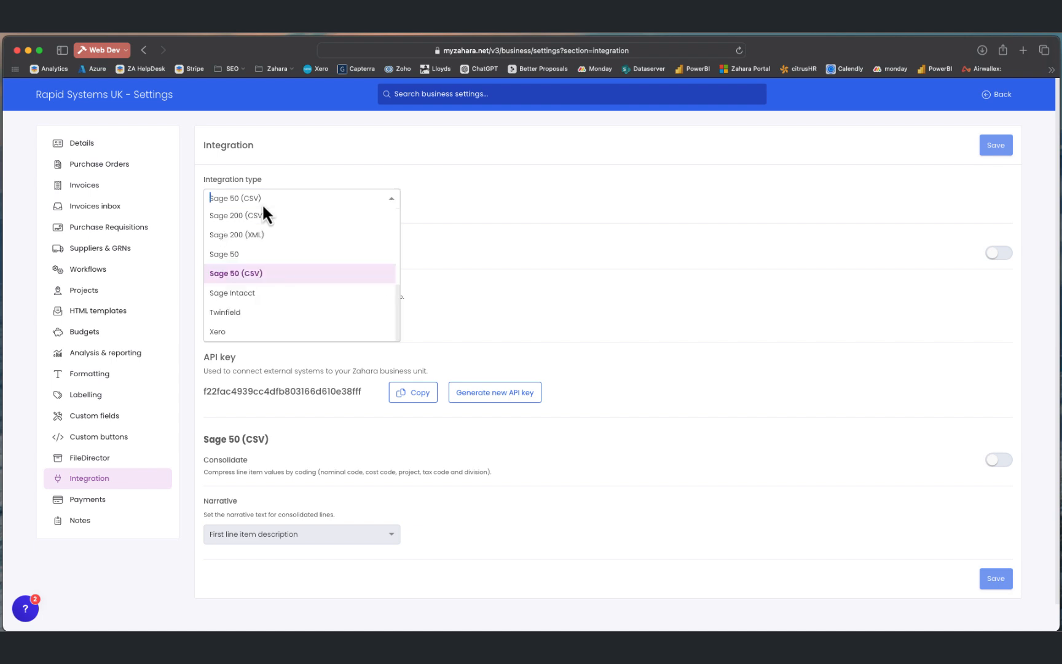
click(226, 334)
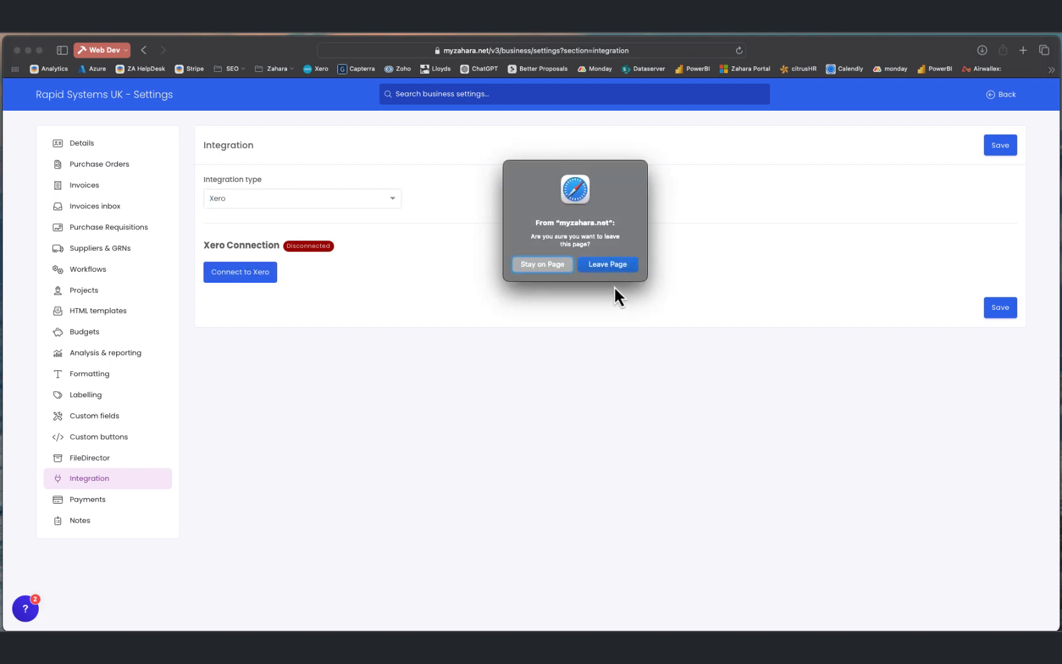
click(549, 268)
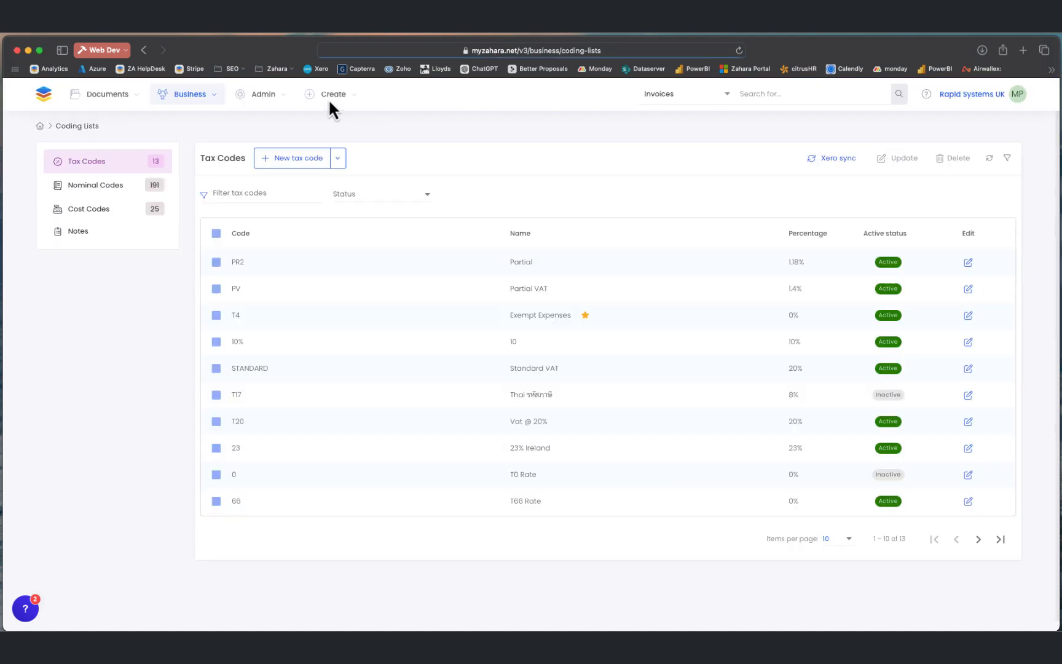
Open the tenancy's administration settings and look through the user list under User Membership
mouse_move(260, 99)
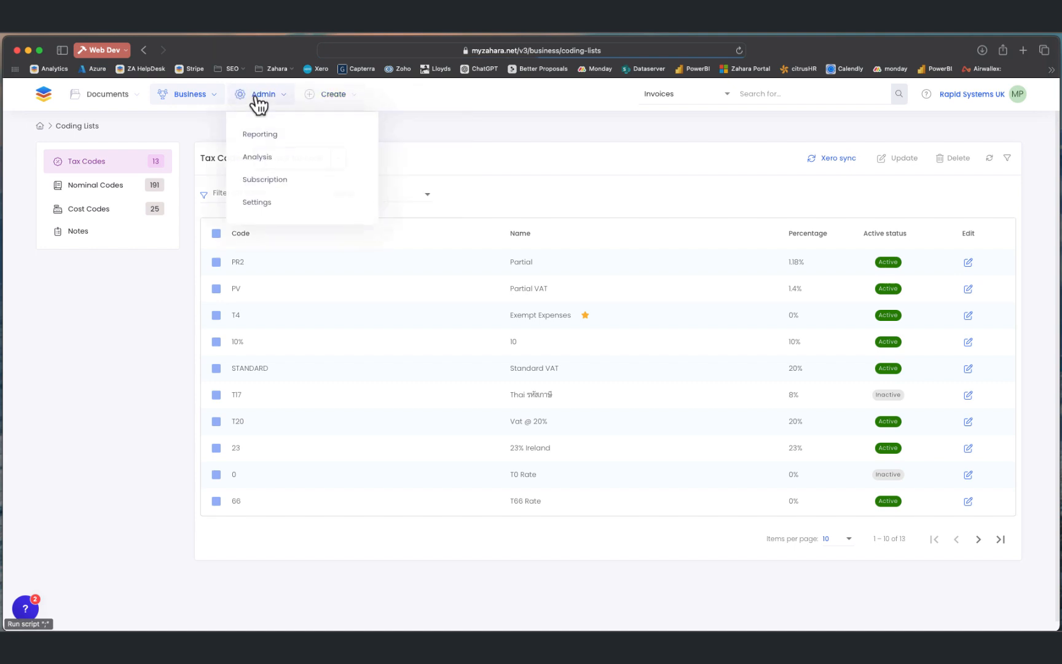
click(257, 203)
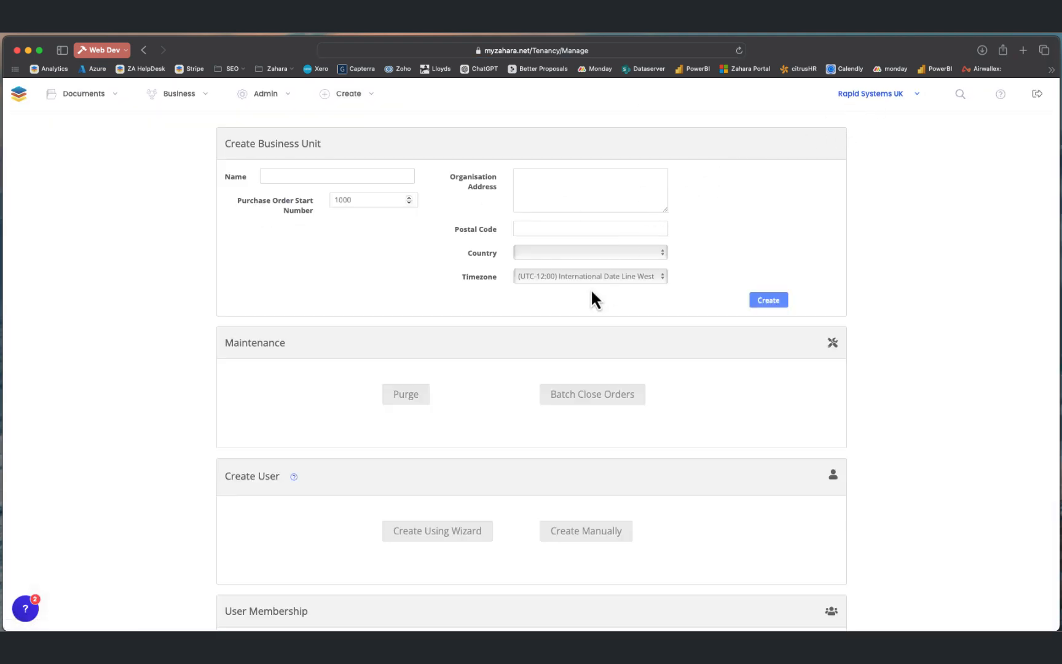
scroll(590, 288, down, 5)
scroll(593, 298, down, 4)
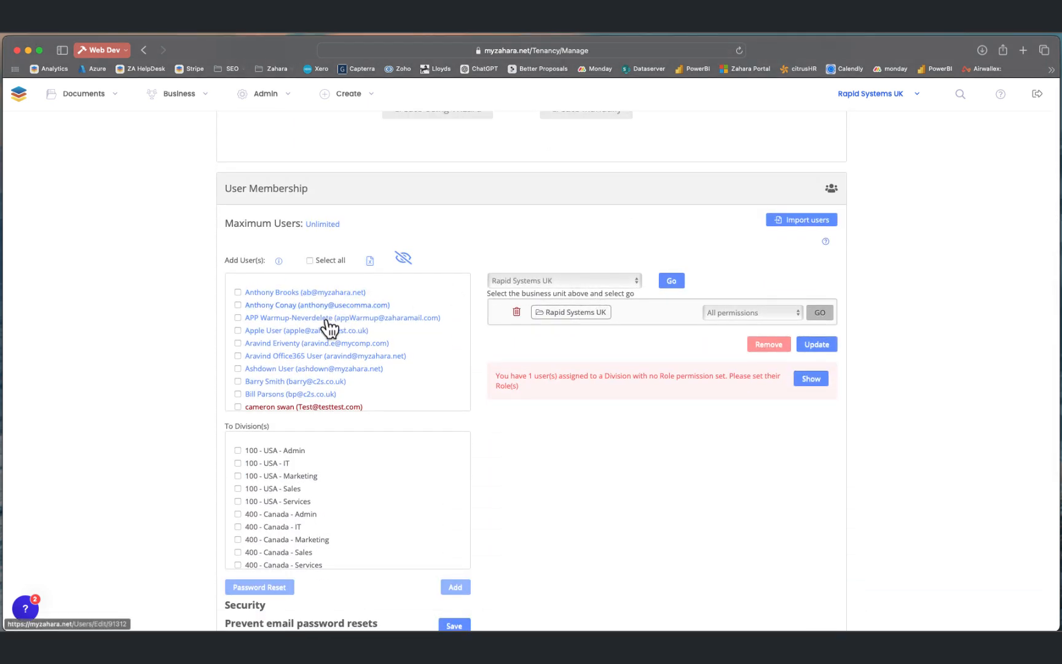
scroll(306, 396, down, 5)
scroll(303, 393, down, 1)
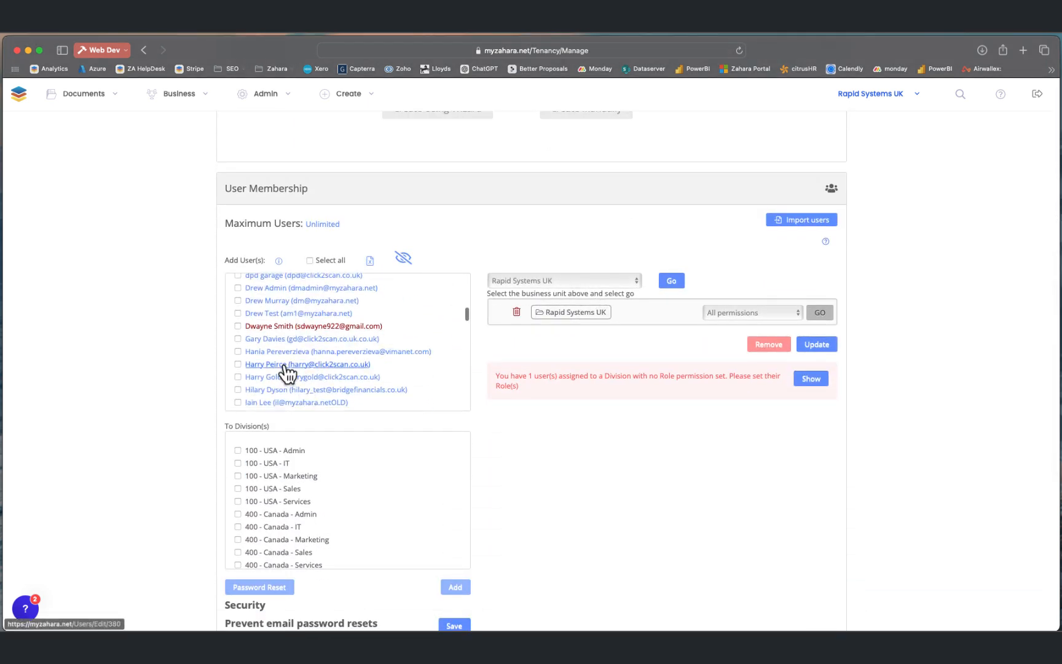
Open the account of the marketing user from the membership list and examine its create, update, delete and view permissions
click(352, 366)
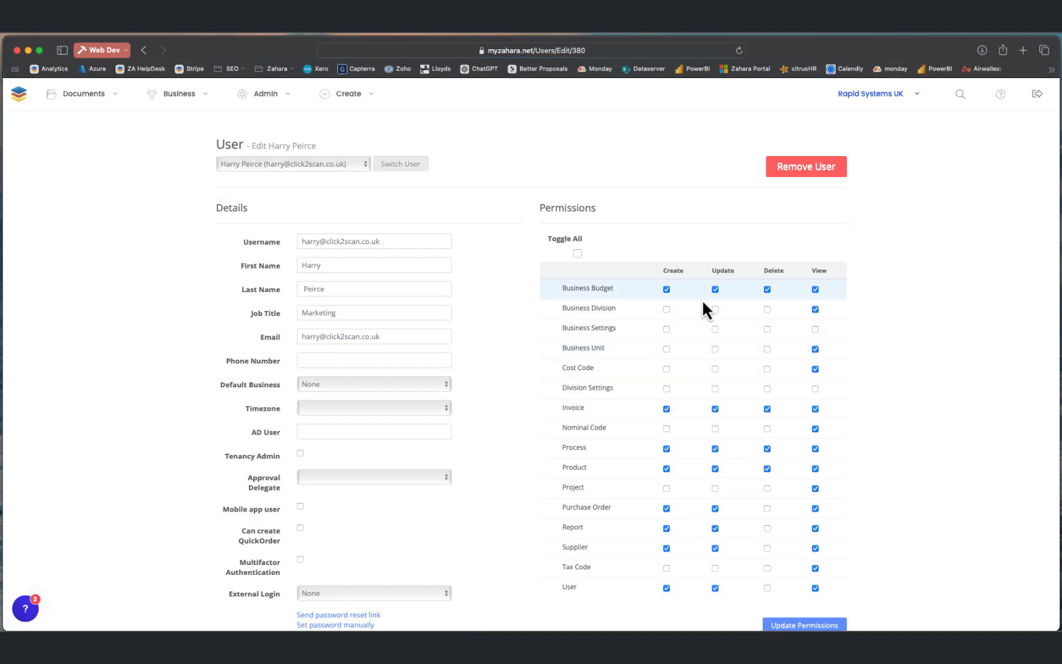
scroll(693, 338, down, 1)
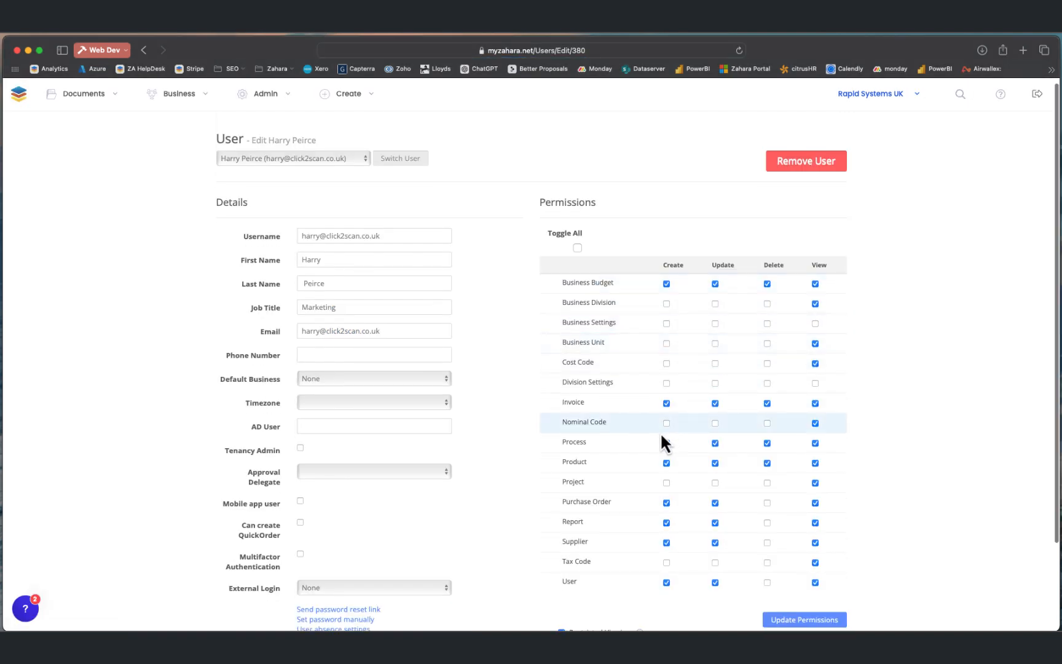
scroll(661, 412, down, 1)
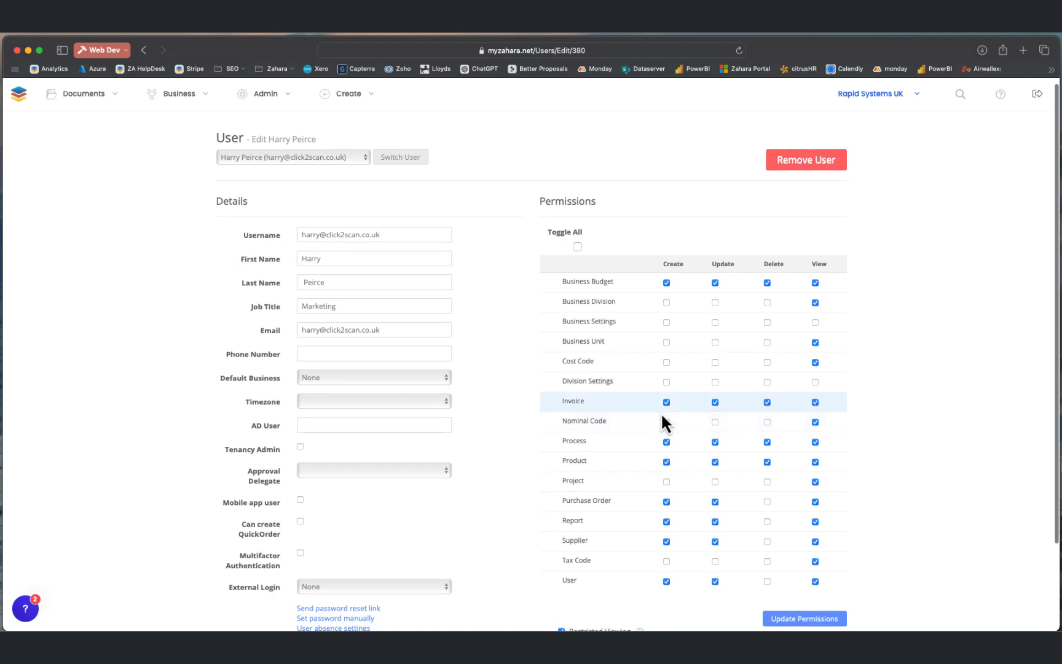
Clear the marketing user's create permission for Supplier and check the available external login options without changing the selection
click(666, 542)
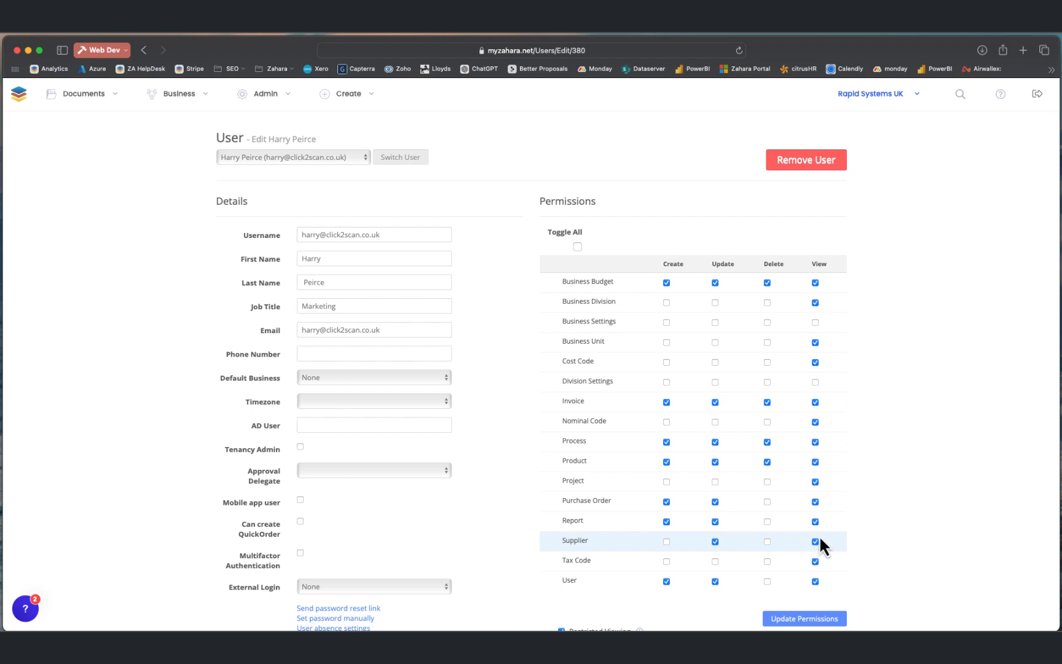
scroll(372, 567, down, 3)
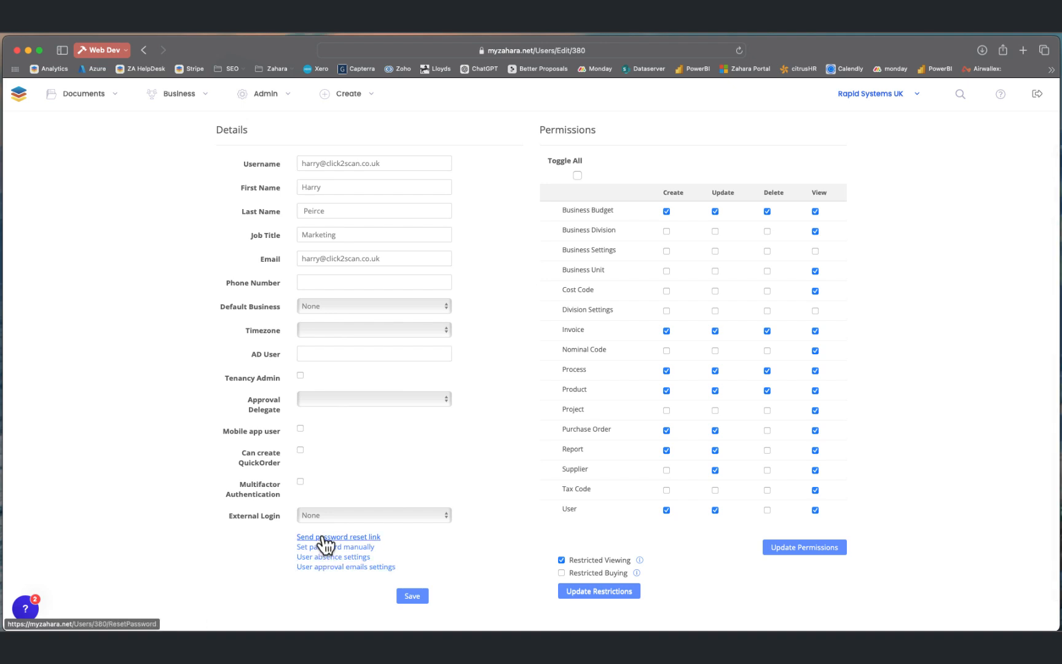
click(325, 514)
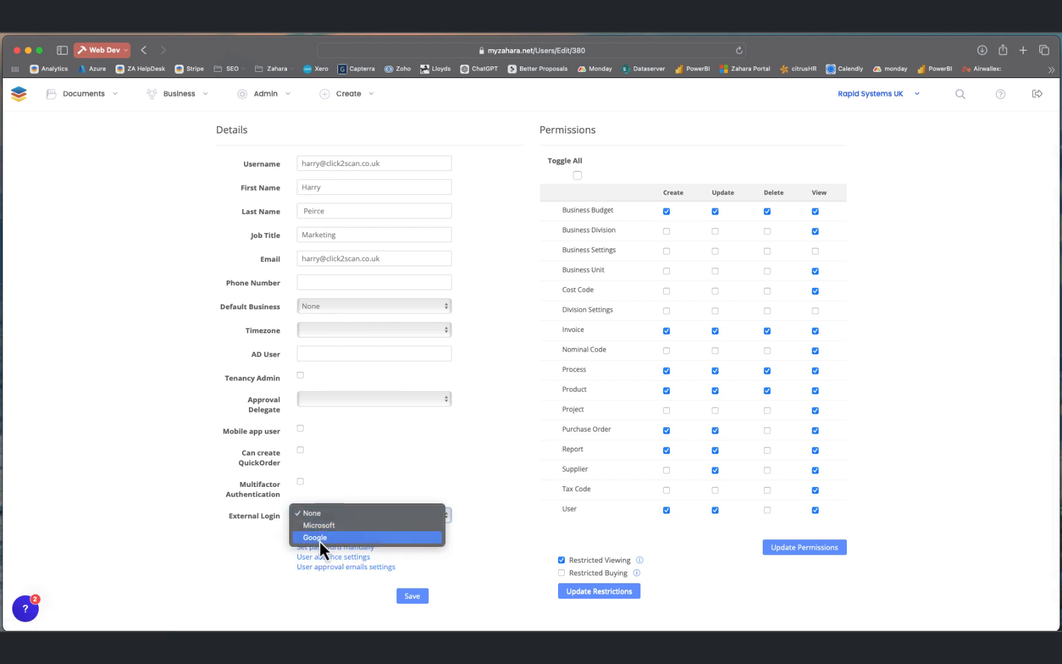
click(371, 455)
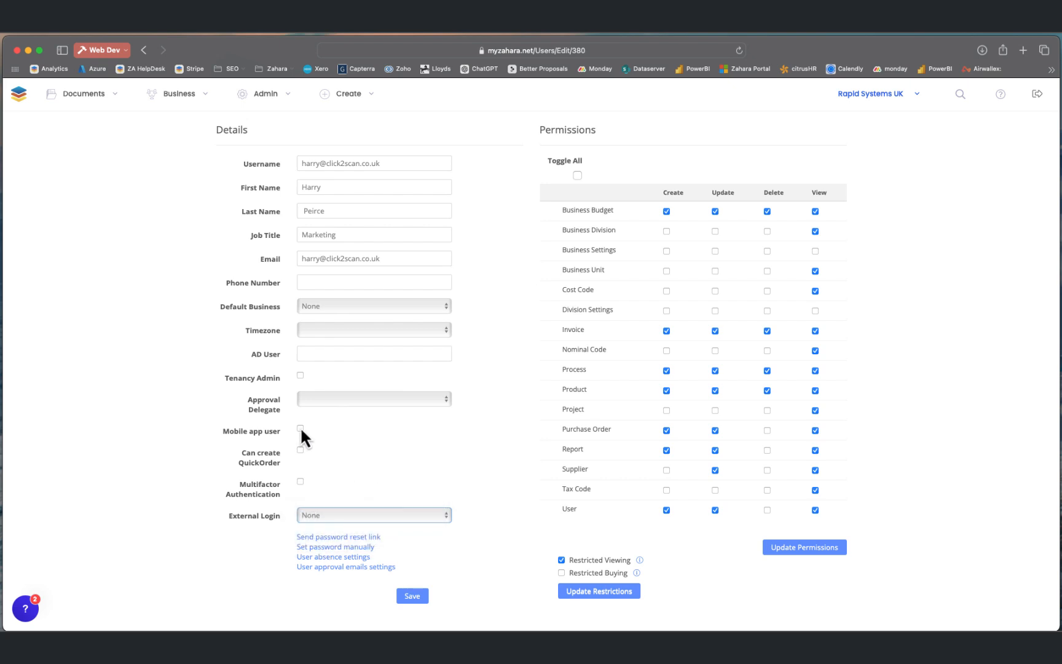
scroll(393, 430, up, 3)
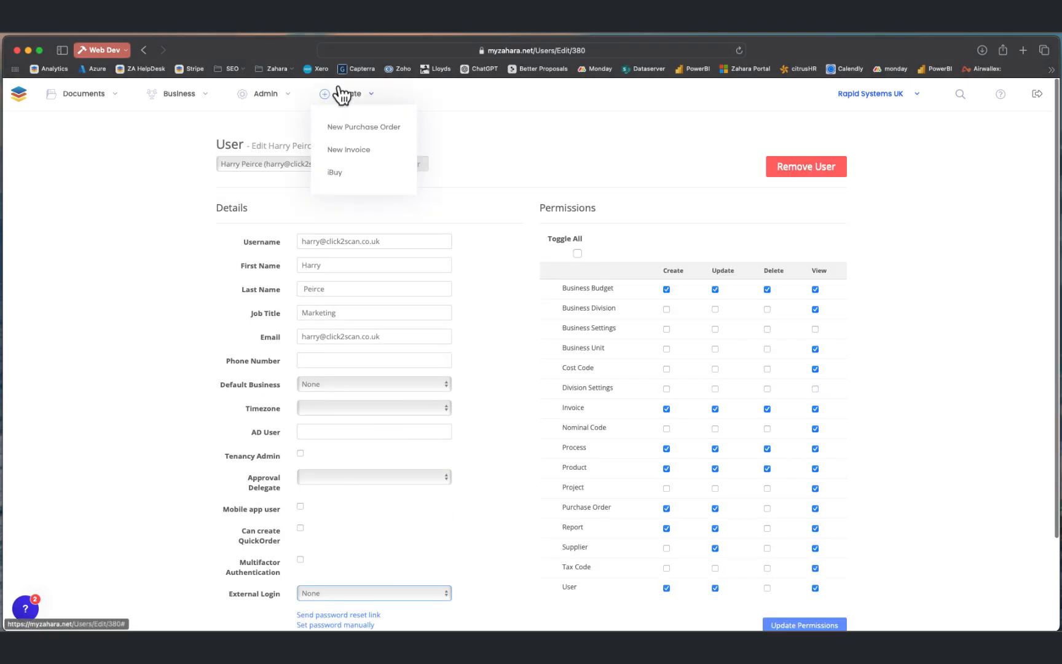
Open the administration analysis dashboard and look through the Purchase Order line items report
mouse_move(268, 107)
click(261, 128)
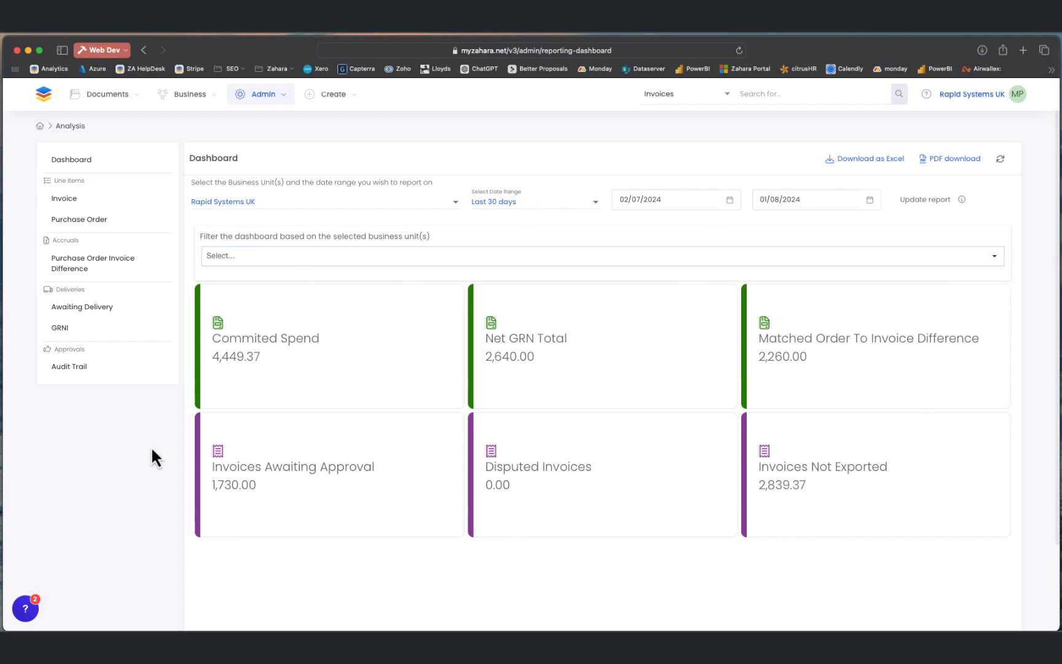
click(89, 229)
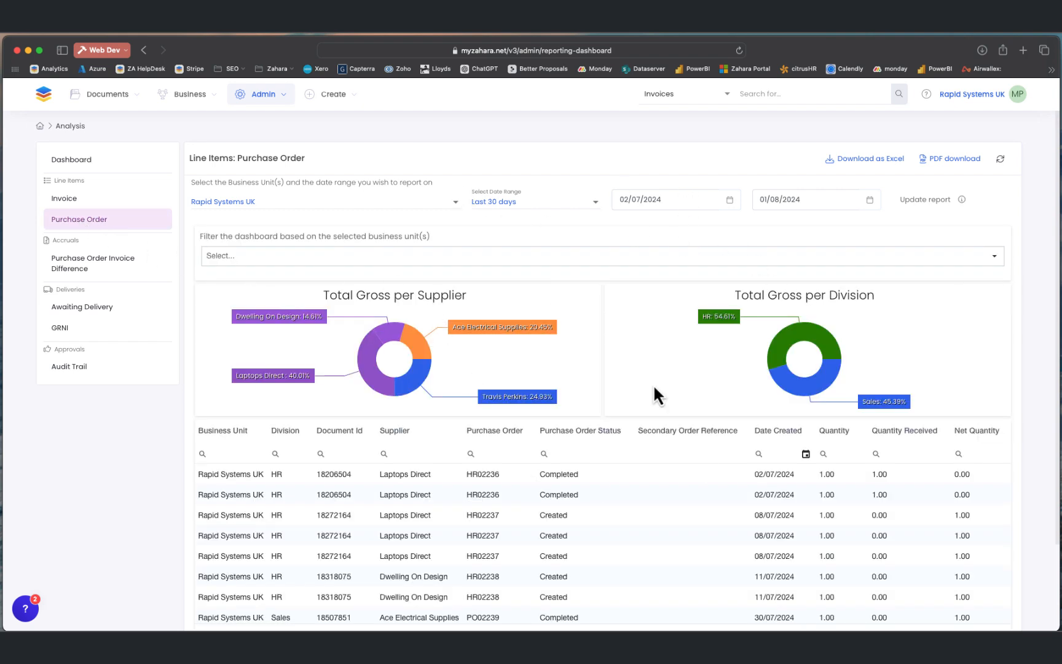
scroll(617, 452, down, 3)
scroll(617, 451, up, 3)
Export the purchase order lines table to Excel as an XLSX file named Order Lines, and return to the report
click(986, 430)
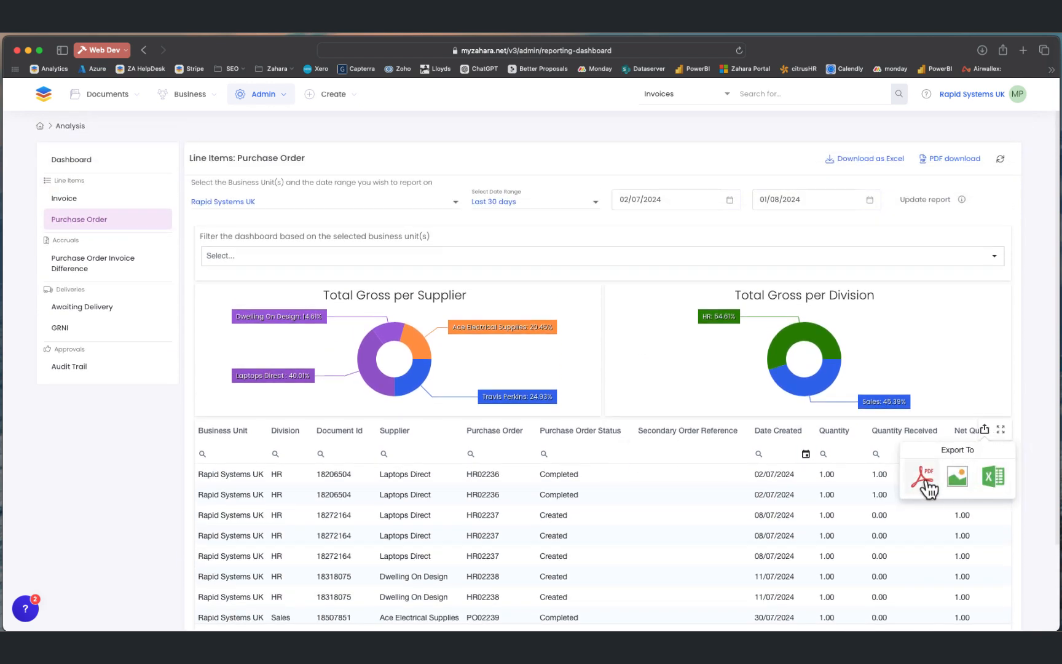
click(990, 483)
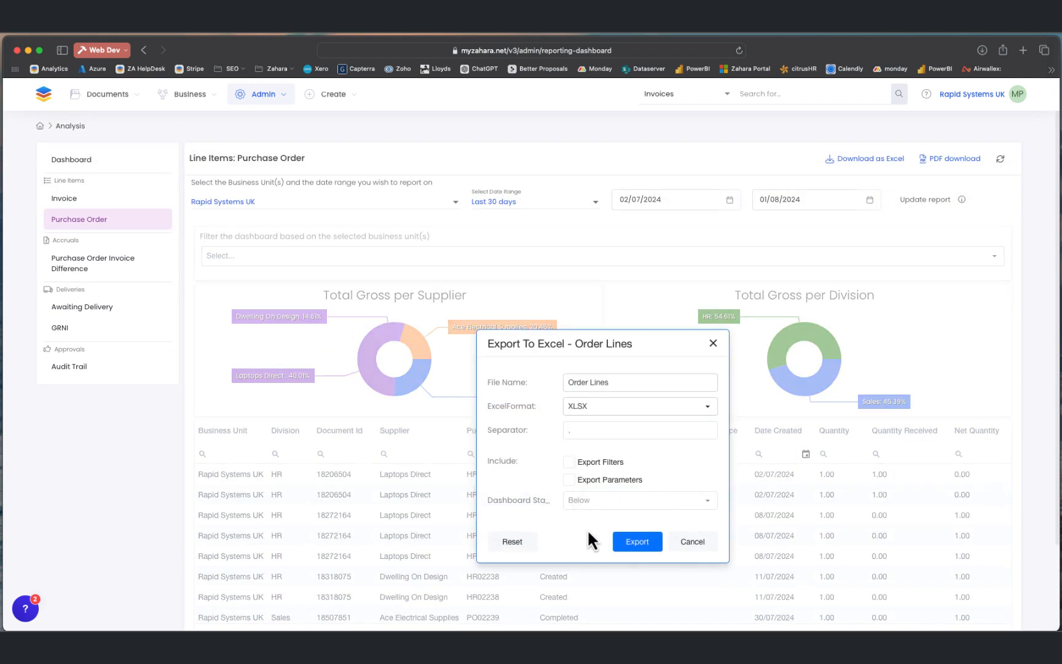
click(637, 543)
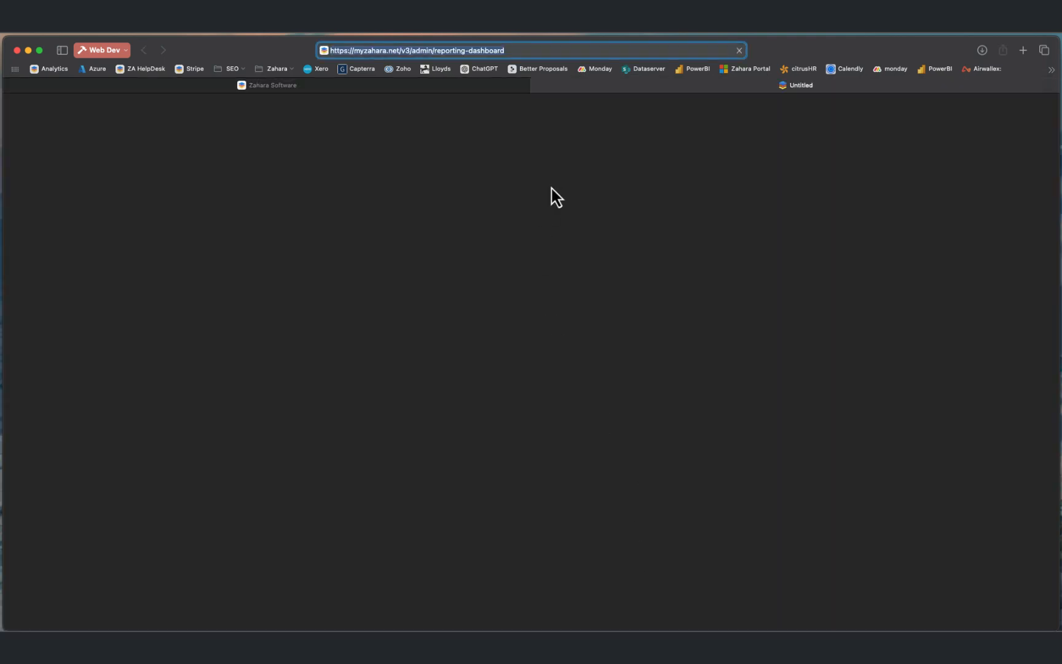
click(380, 89)
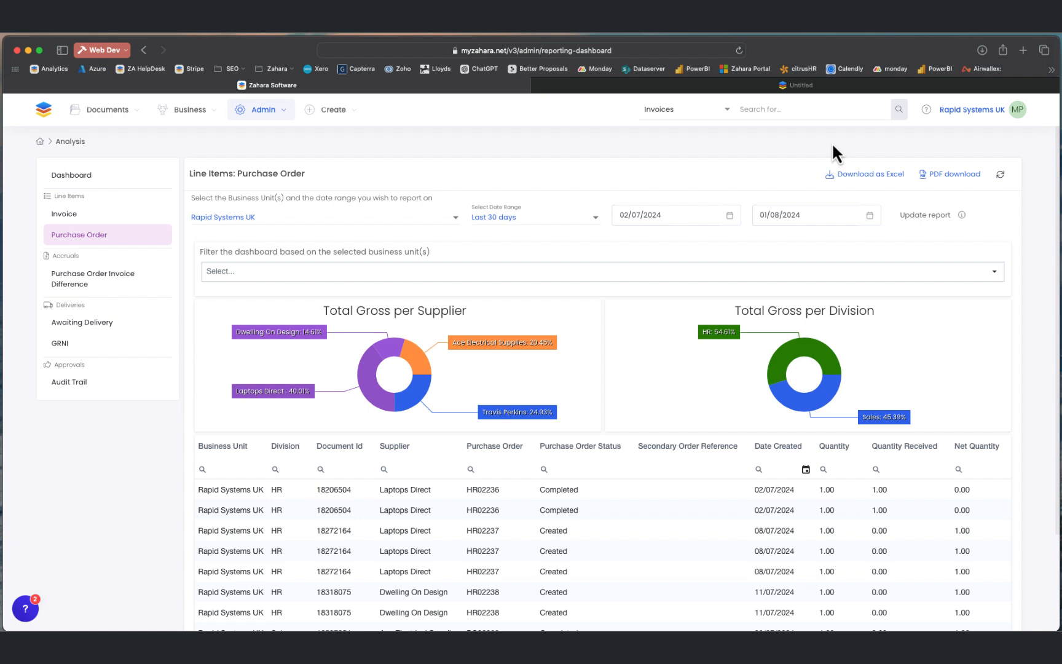